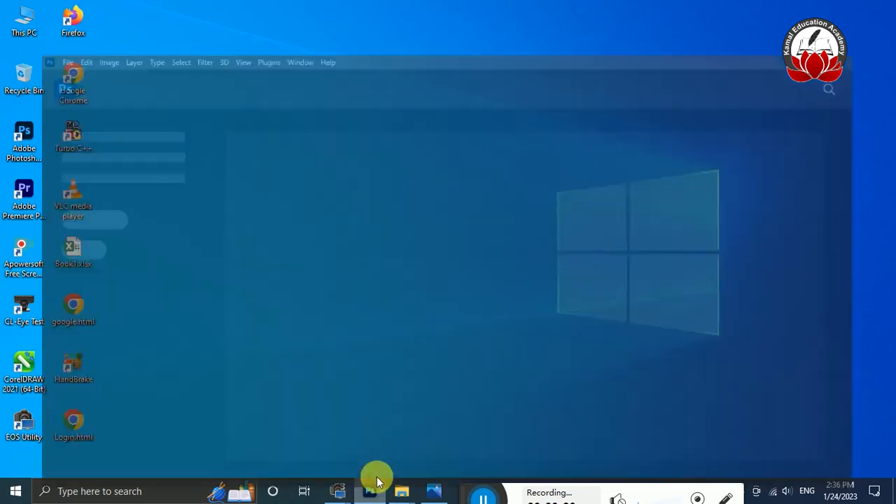
click(29, 7)
click(55, 23)
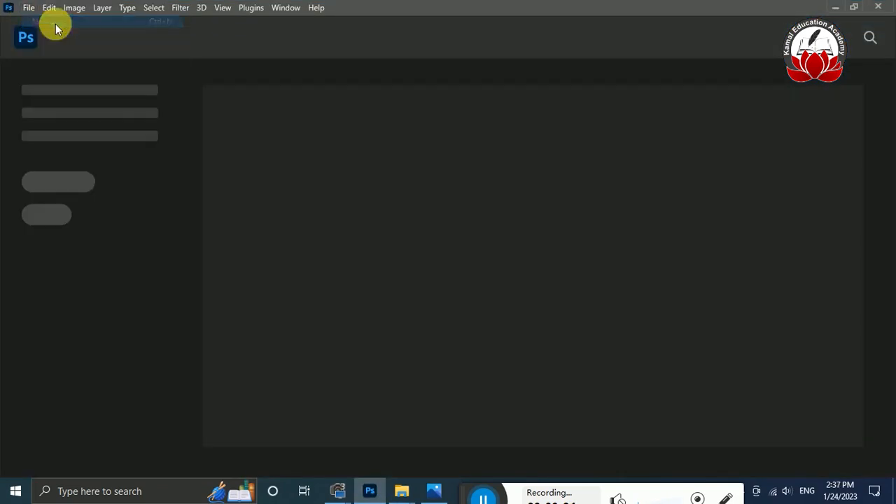
click(750, 11)
Step: Open the photo 73725-bandhej-suits-aachho-red-sharara.jpeg from the Downloads folder
click(28, 8)
click(55, 33)
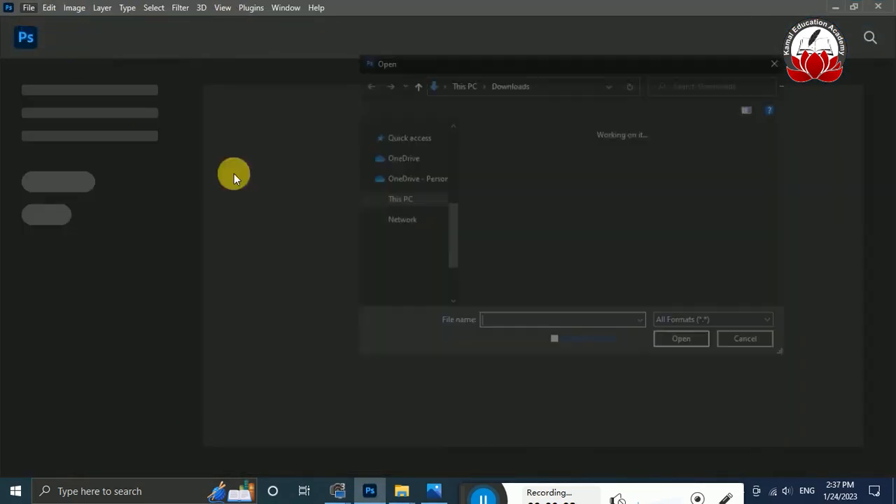
click(514, 184)
click(683, 341)
key(ctrl+plus)
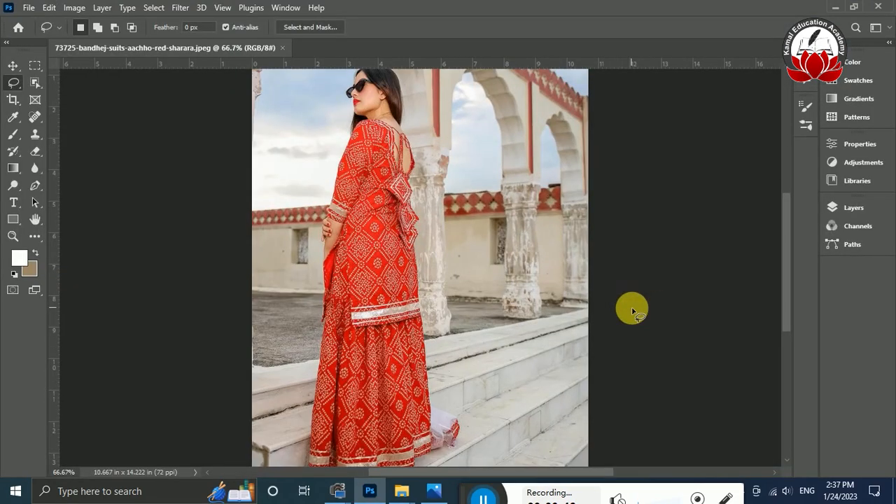
Step: Check the photo's width, height and resolution in the image size settings, leaving them as they are
click(74, 8)
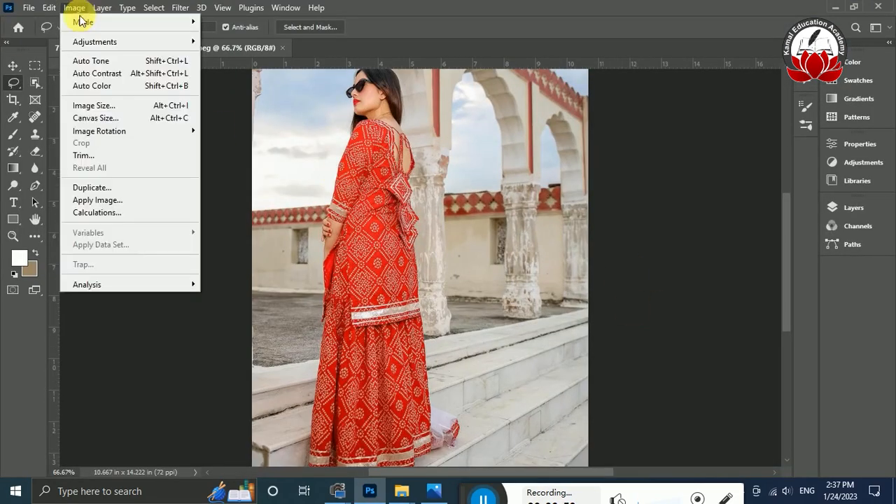
click(98, 106)
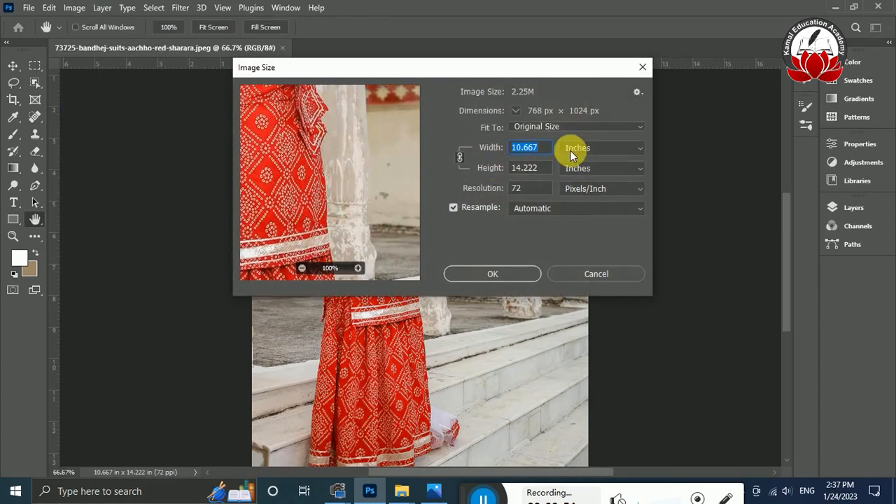
drag(545, 151, 499, 150)
key(Escape)
Step: Crop the photo to a tall strip around the red dress below the head, about 3.25 × 11.64 inches
click(12, 99)
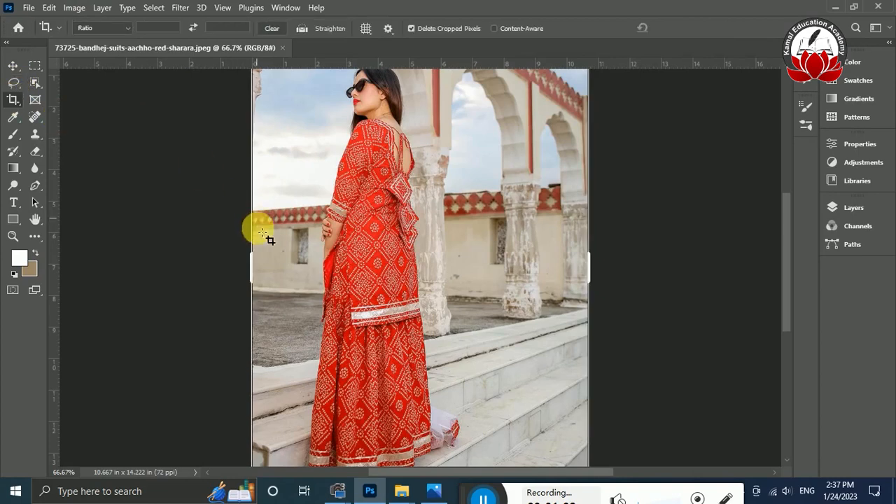
drag(254, 260, 287, 257)
drag(556, 262, 482, 266)
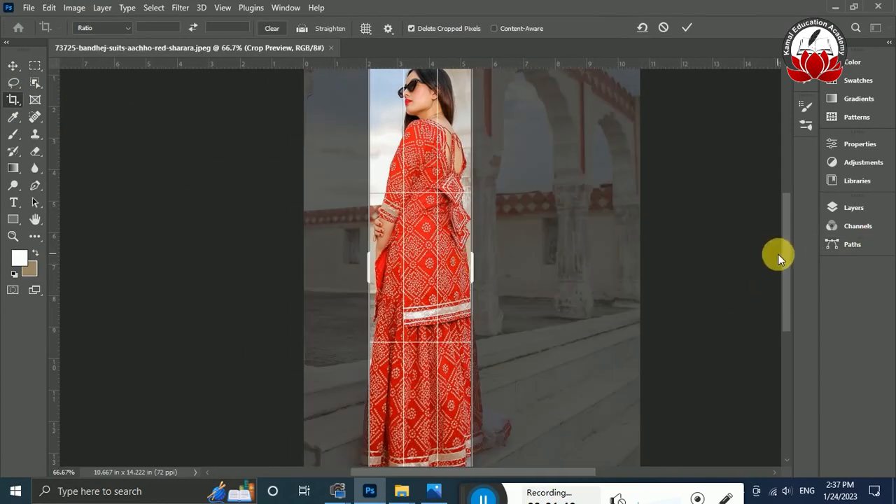
drag(418, 140, 426, 183)
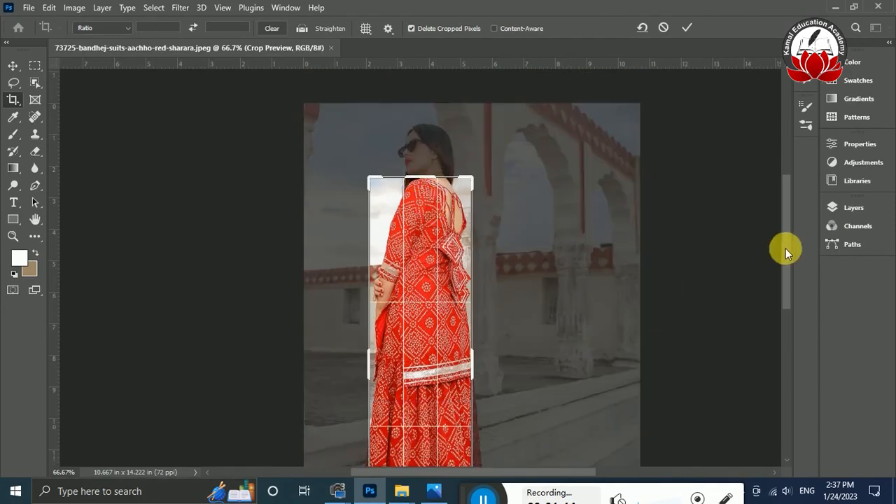
mouse_move(428, 462)
mouse_down()
mouse_move(414, 448)
mouse_move(431, 451)
mouse_up()
key(Return)
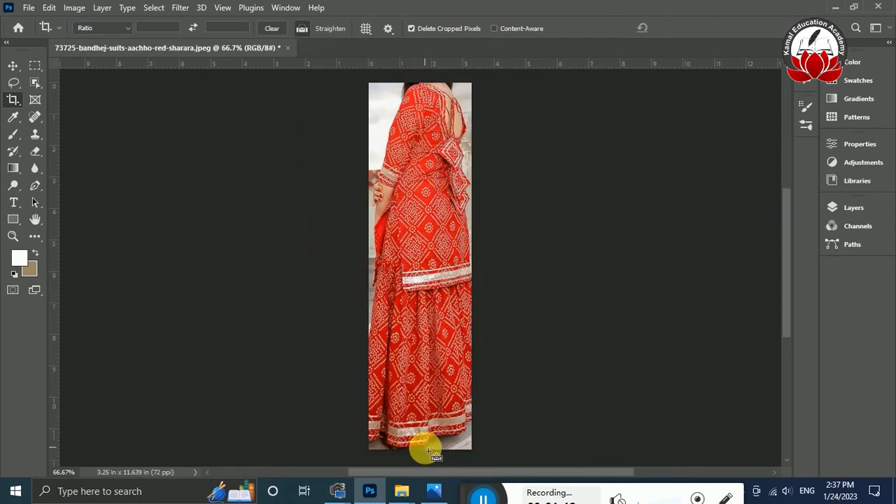
Step: Enter an image width of 27 inches, followed by a height of 45.5 inches, with the proportions linked
click(73, 8)
click(129, 105)
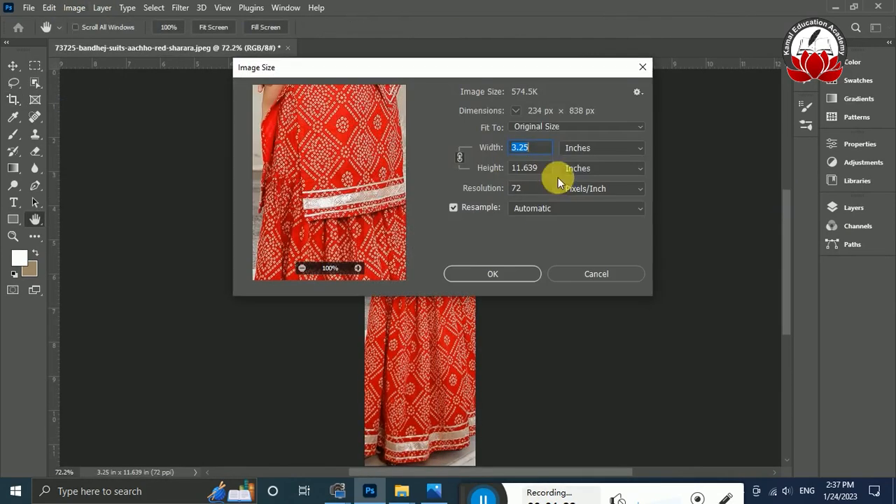
text(27)
key(Tab)
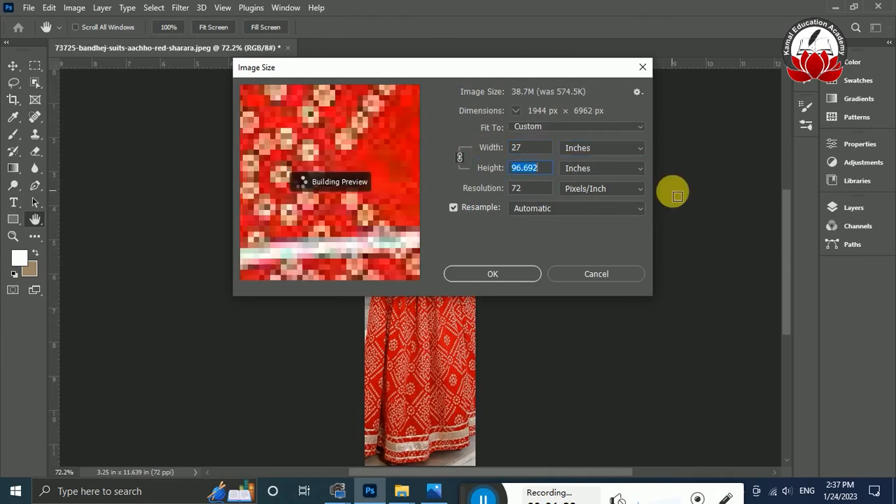
text(45.5)
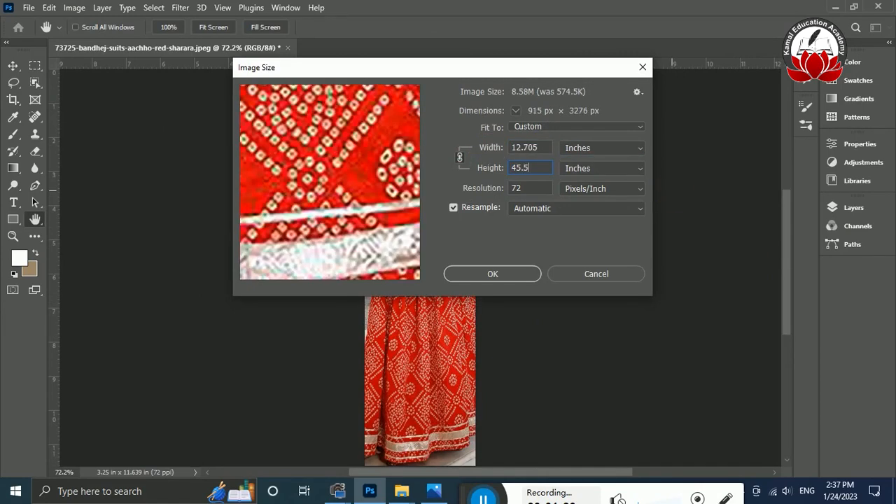
Step: Unlink width and height, set the width to 27 inches and the resolution to 150 pixels/inch, and apply the resize
click(460, 156)
drag(544, 147, 446, 139)
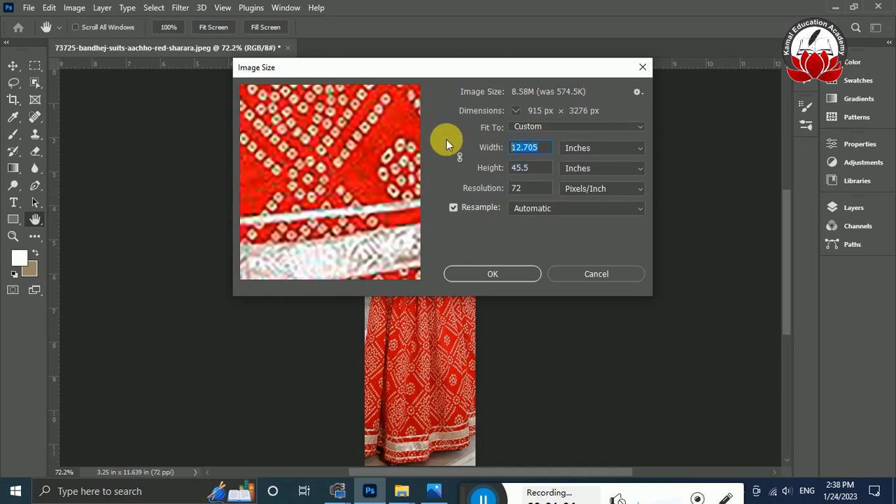
text(27)
drag(535, 189, 457, 193)
text(150)
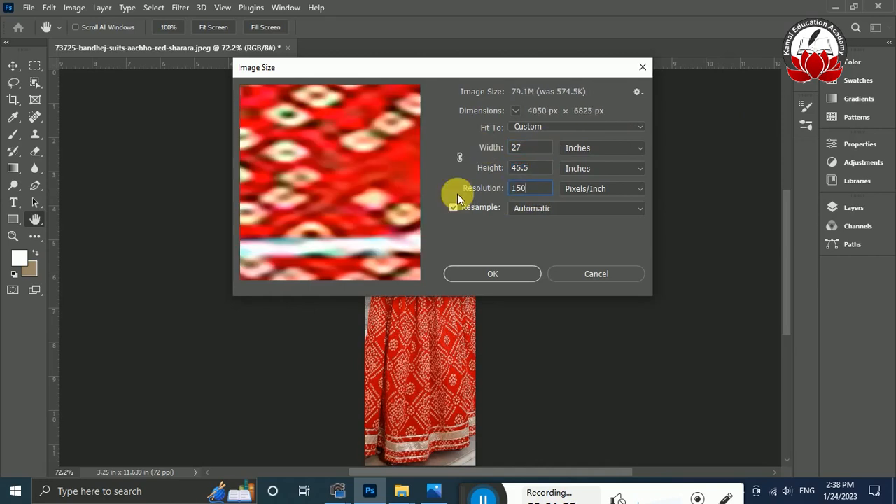
key(Return)
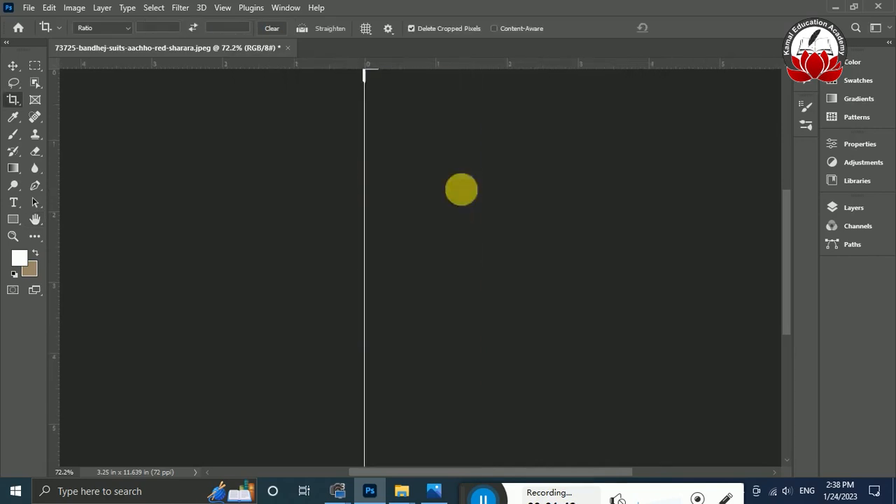
key(ctrl+0)
key(ctrl+plus)
key(ctrl+plus)
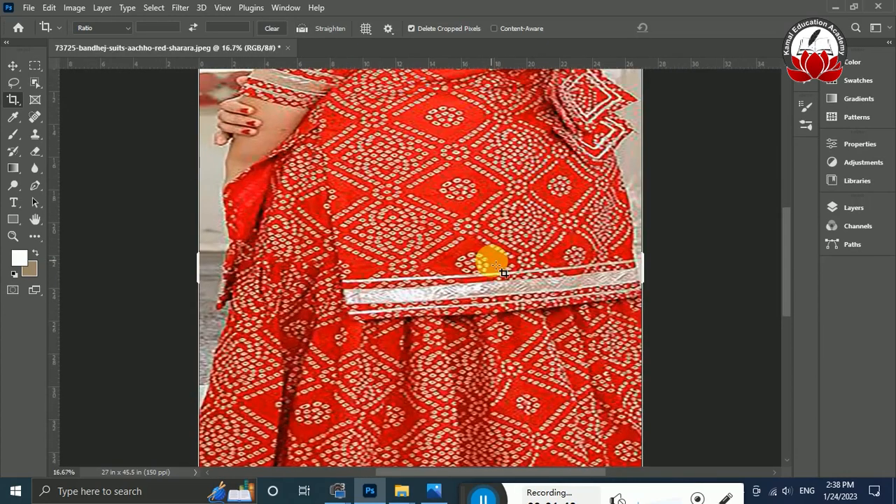
key(ctrl+plus)
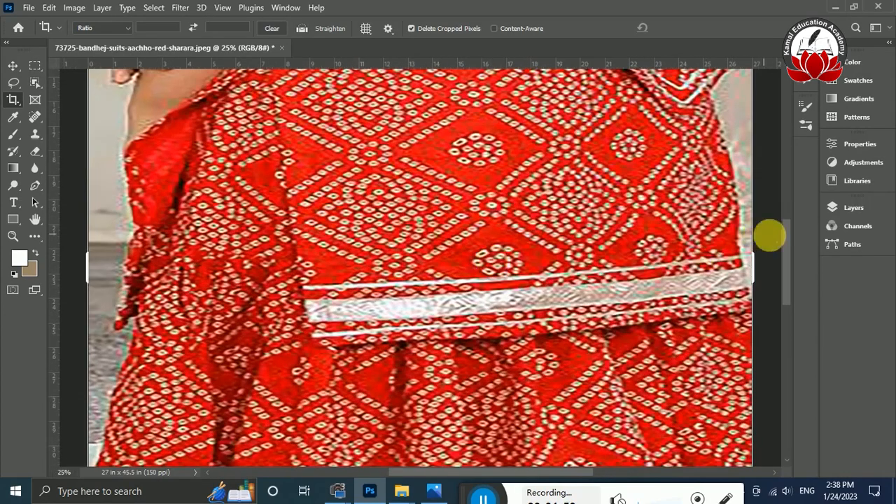
drag(788, 250, 789, 231)
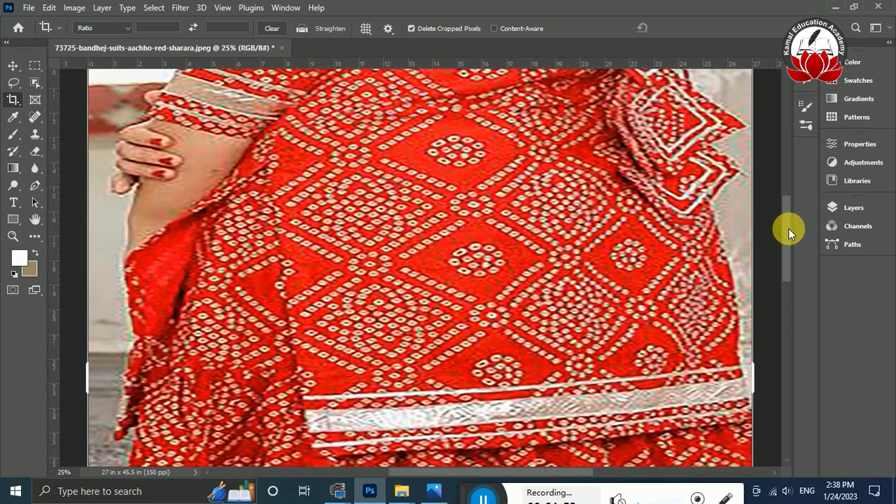
Step: Try to open the original dress photo again from the Downloads folder
click(39, 65)
click(29, 8)
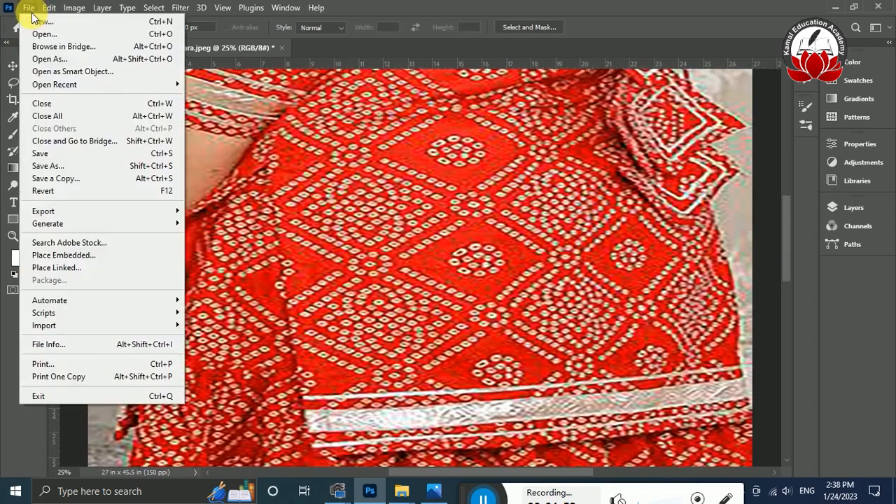
click(44, 33)
click(505, 189)
click(667, 341)
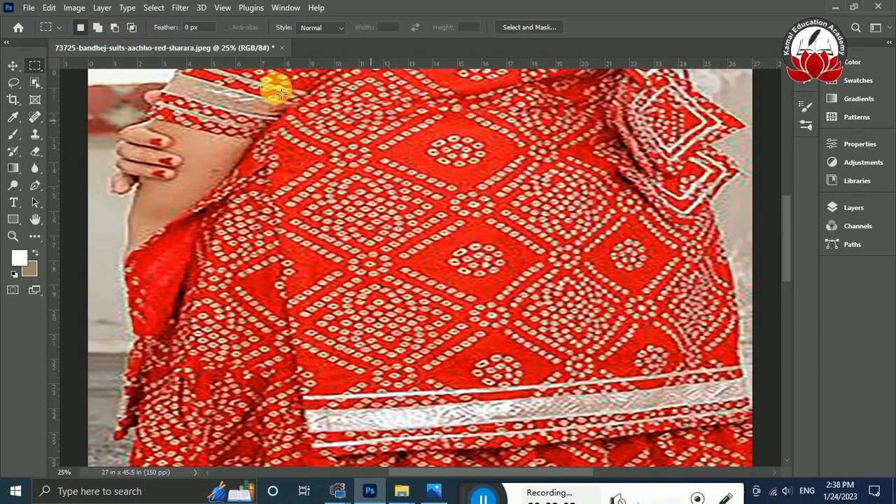
Step: Rename the original photo file to saa in the file browser and open it as a second document
click(28, 8)
click(44, 34)
click(502, 210)
click(500, 214)
text(saa)
key(Return)
click(493, 206)
click(661, 343)
Step: Compare the dress pattern in saa.jpeg at 200% zoom with the same area of the enlarged photo
key(ctrl+plus)
key(ctrl+plus)
key(ctrl+plus)
key(ctrl+minus)
key(ctrl+minus)
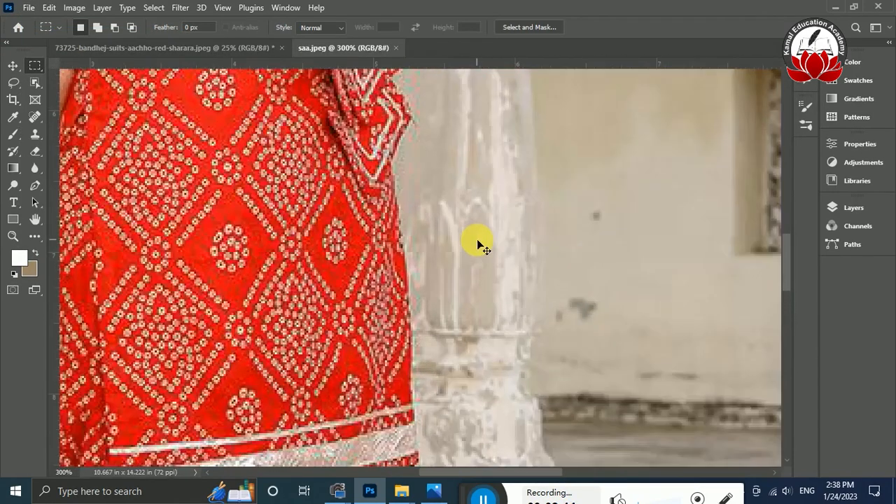
key(ctrl+plus)
key(ctrl+plus)
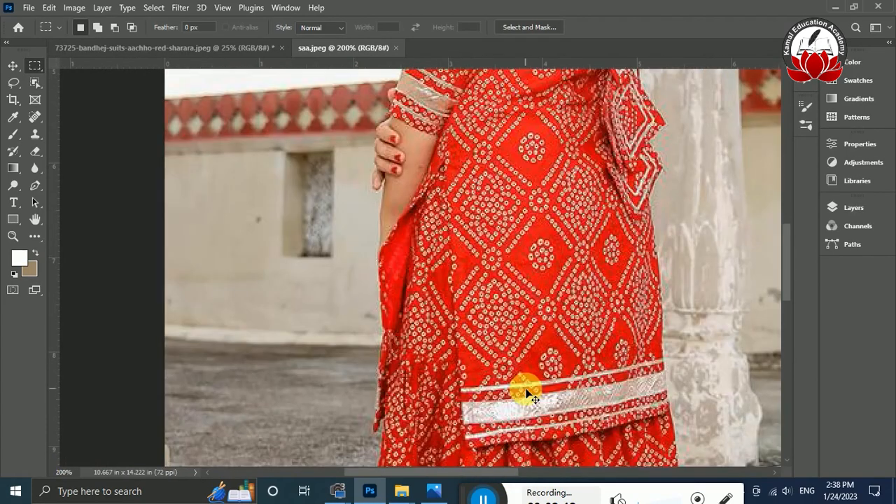
drag(494, 204, 591, 325)
click(165, 48)
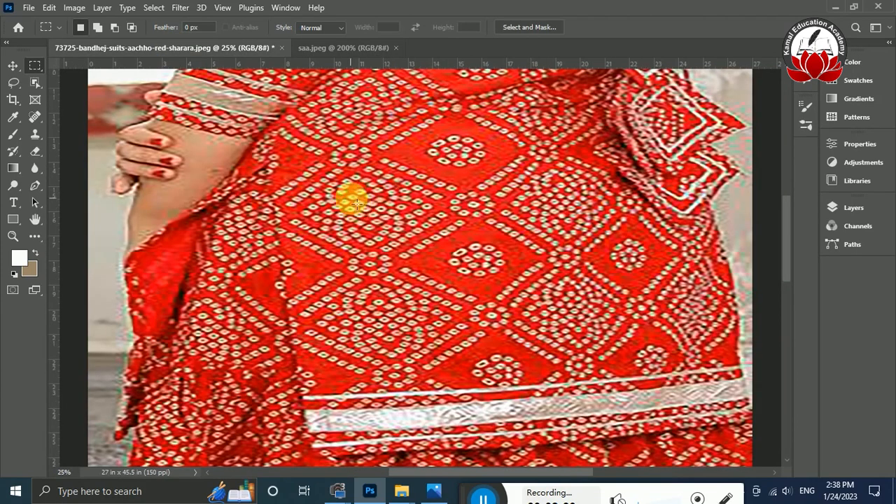
drag(367, 207, 576, 327)
click(338, 47)
click(28, 8)
click(35, 19)
click(592, 133)
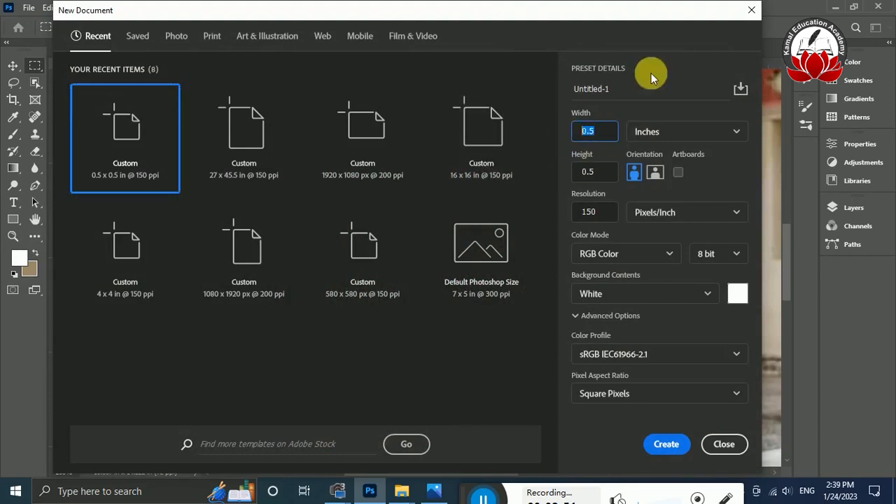
key(alt+Tab)
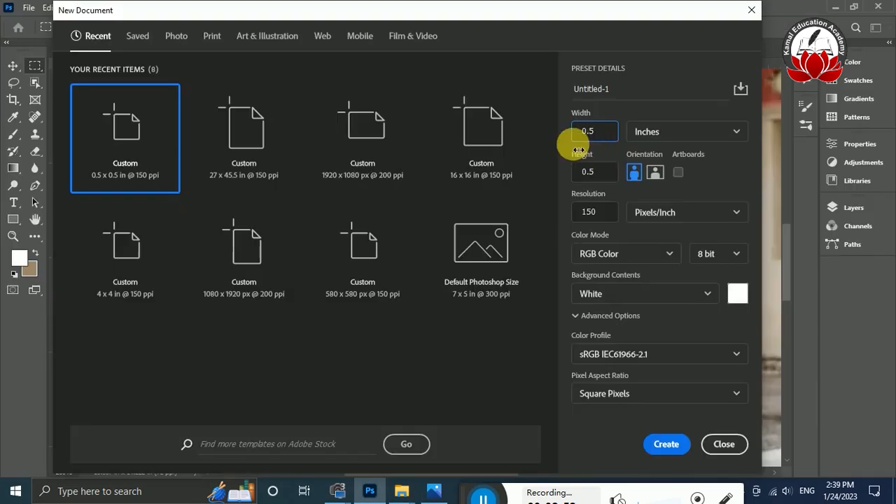
key(Escape)
Step: Undo the resize of the cropped dress photo
click(211, 47)
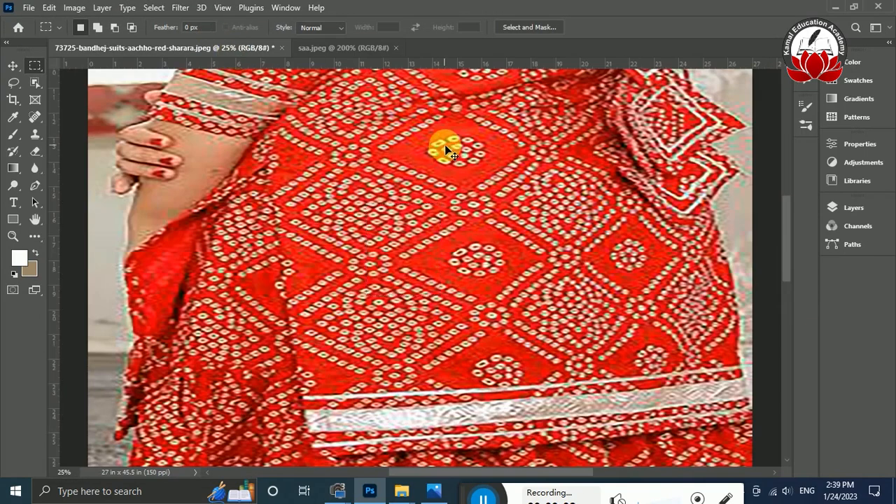
key(ctrl+z)
key(ctrl+0)
key(ctrl+plus)
key(ctrl+plus)
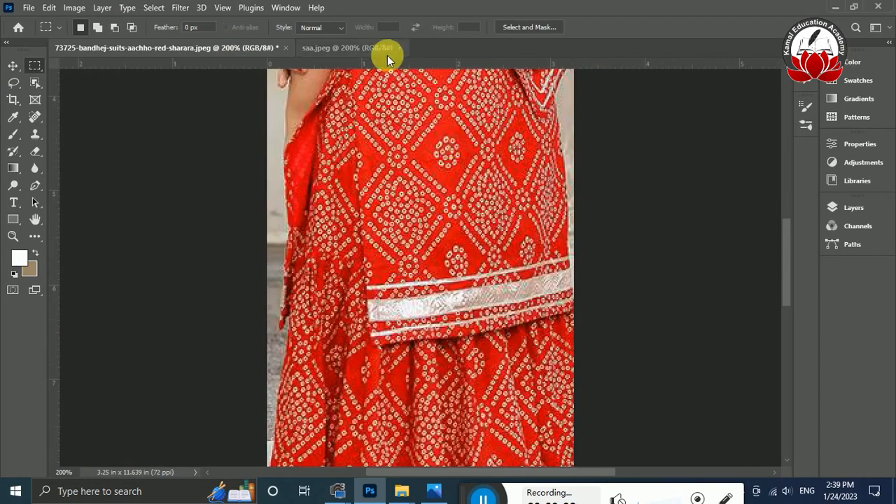
Step: Create a new white RGB document 6 × 6 inches at 150 pixels/inch
click(388, 54)
click(26, 8)
click(42, 25)
click(606, 134)
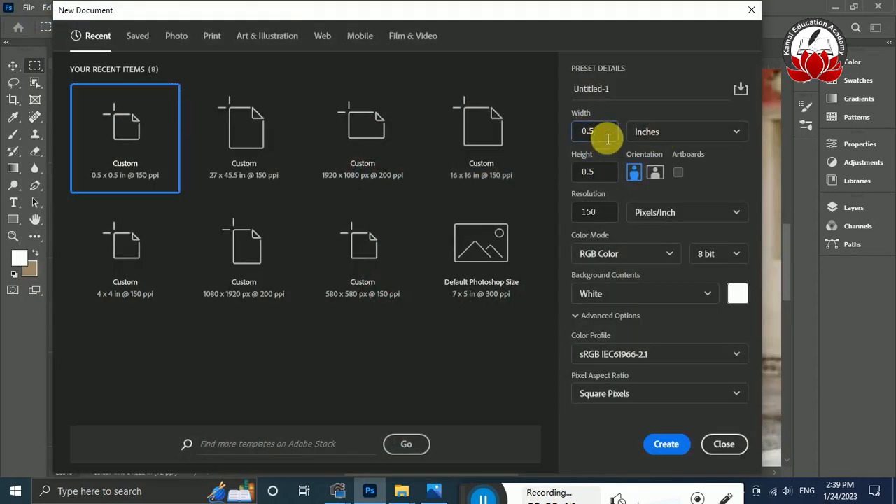
drag(608, 138, 579, 140)
key(Tab)
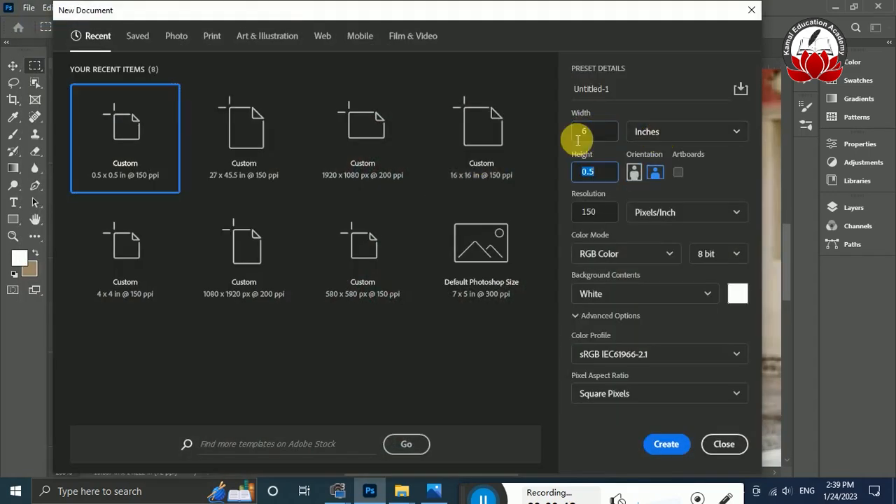
key(Return)
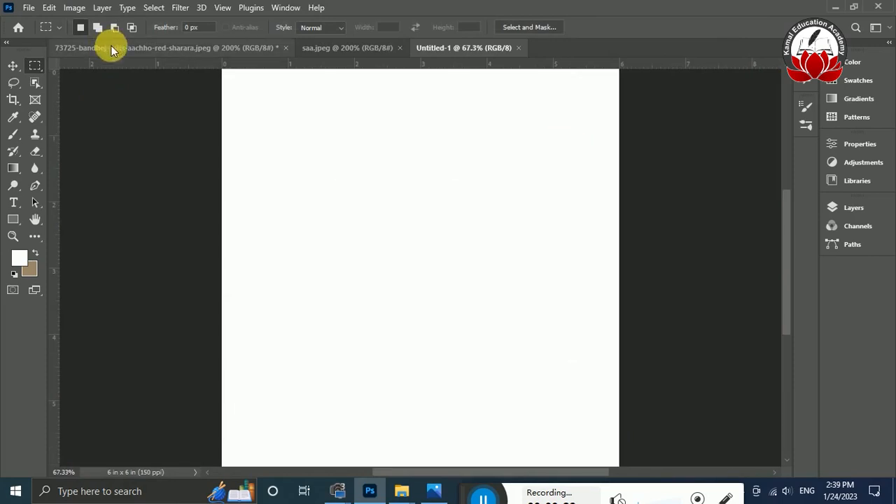
Step: Examine the print pattern on the cropped dress photo at 100% and 200% zoom
click(111, 47)
key(ctrl+minus)
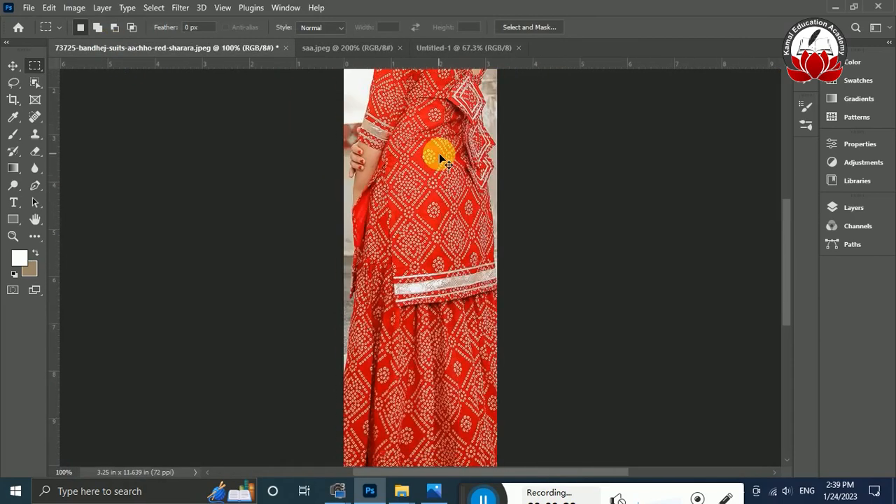
key(ctrl+plus)
key(ctrl+minus)
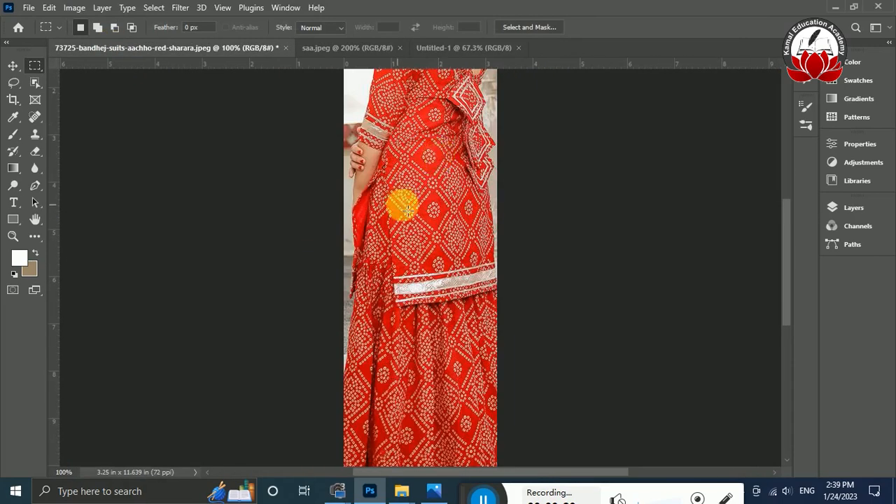
key(ctrl+plus)
drag(786, 254, 789, 234)
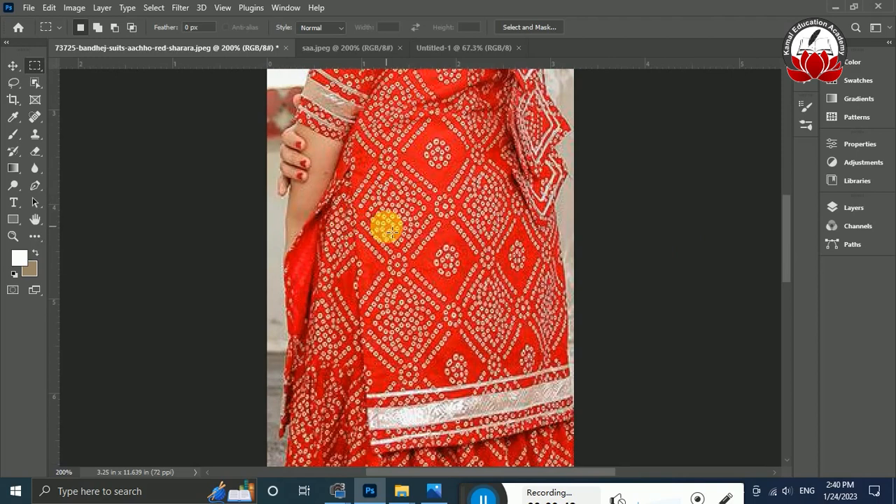
key(ctrl+minus)
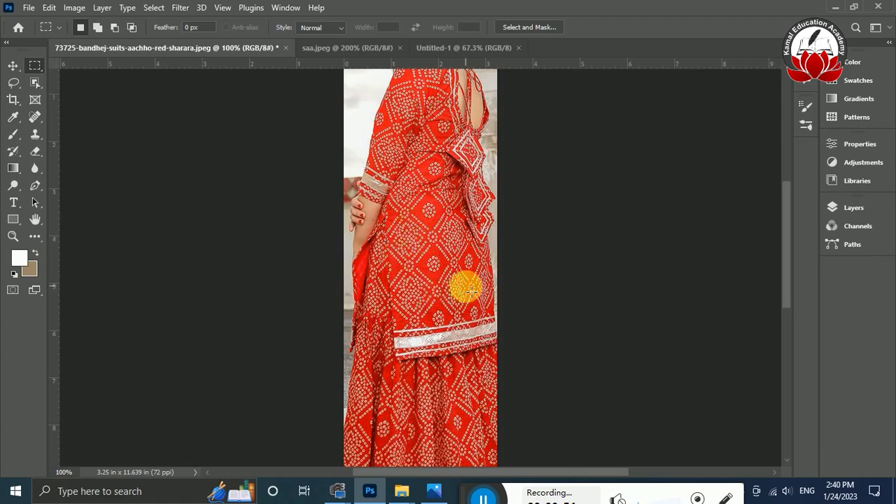
key(alt+Tab)
key(alt+Tab)
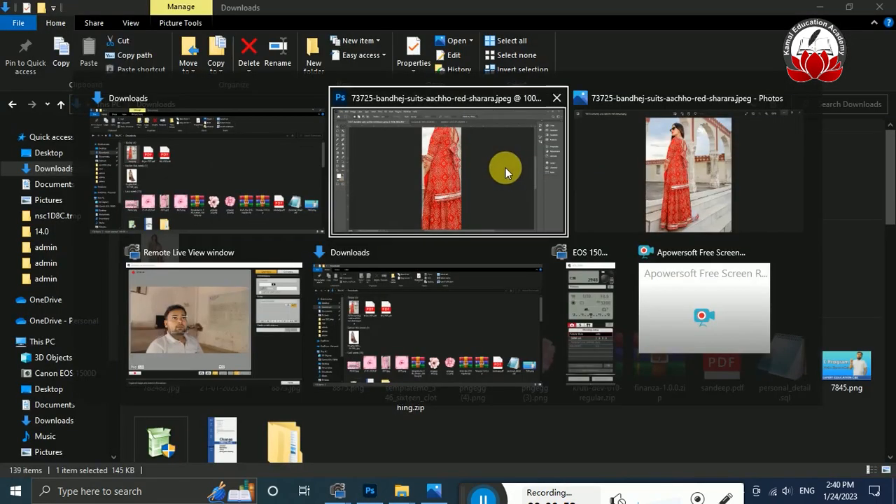
Step: Place vertical guides at 1.5, 3 and 4.5 inches and a horizontal guide at 3 inches in Untitled-1, leaving nothing selected
click(498, 49)
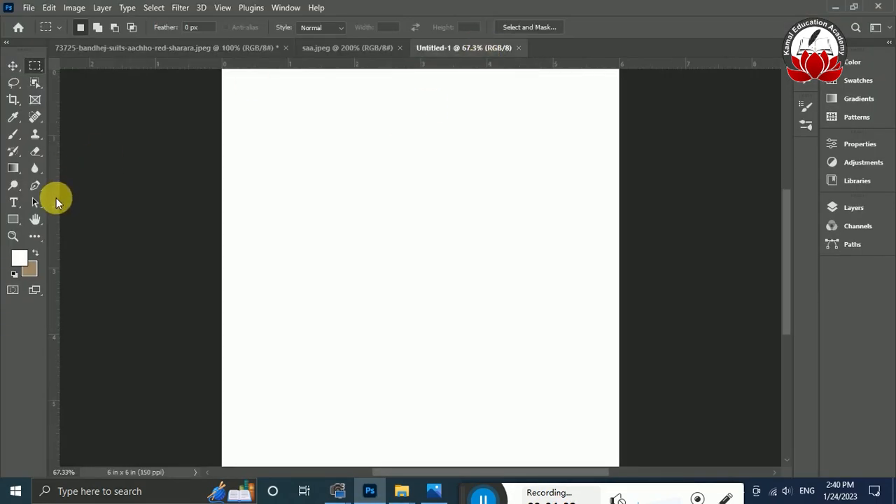
drag(56, 198, 420, 232)
drag(482, 64, 469, 273)
drag(222, 160, 420, 216)
drag(54, 145, 547, 208)
drag(66, 201, 521, 224)
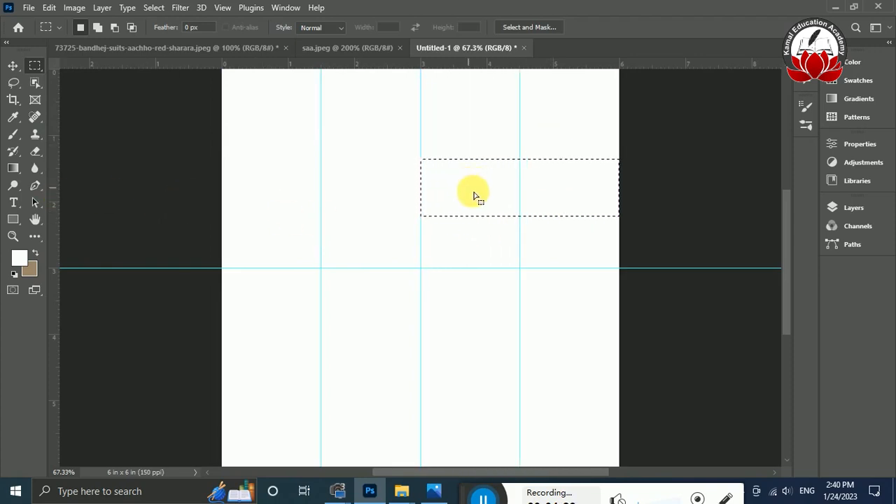
key(ctrl+s)
key(Escape)
key(ctrl+d)
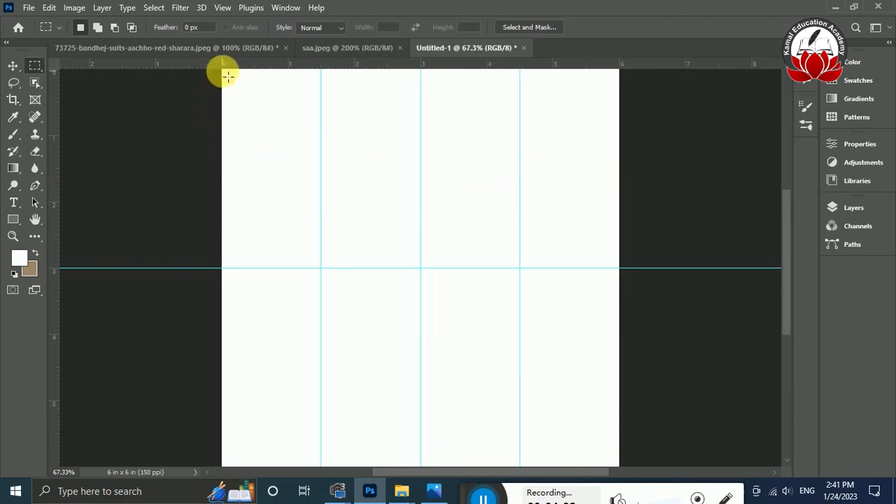
drag(228, 75, 248, 212)
key(ctrl+s)
key(Escape)
key(ctrl+d)
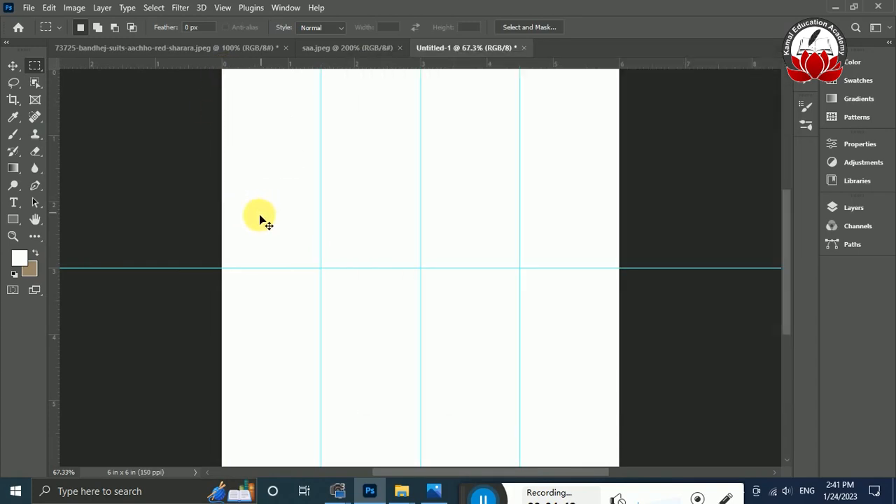
Step: Add horizontal guides at 1.5 and 4.5 inches, using rectangular selections to find the midpoints, and deselect
drag(324, 271, 217, 77)
drag(329, 65, 327, 190)
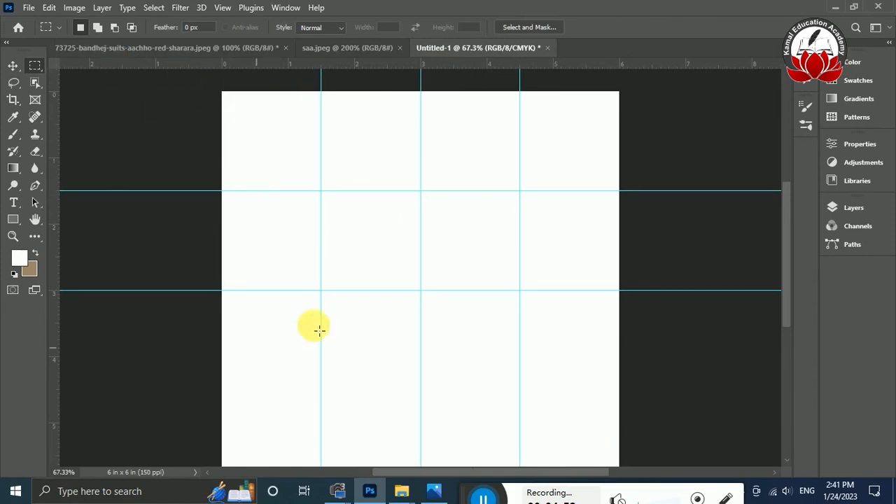
drag(790, 226, 788, 260)
drag(222, 201, 320, 406)
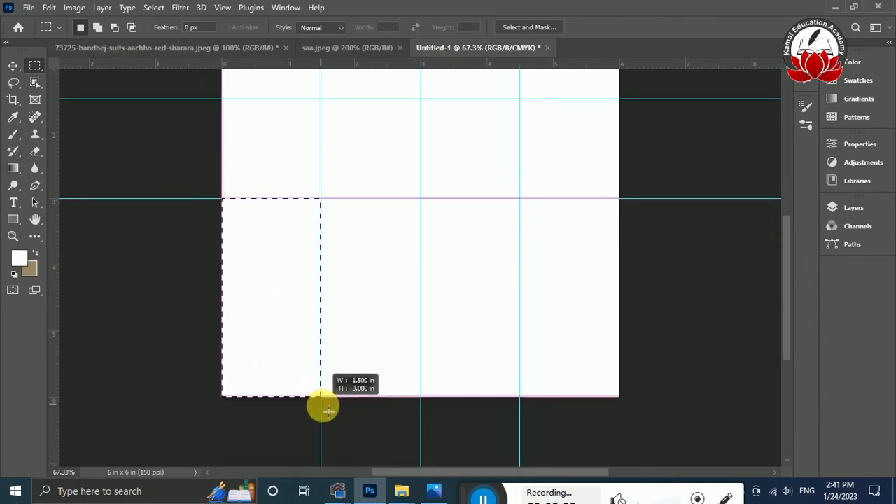
drag(318, 65, 320, 297)
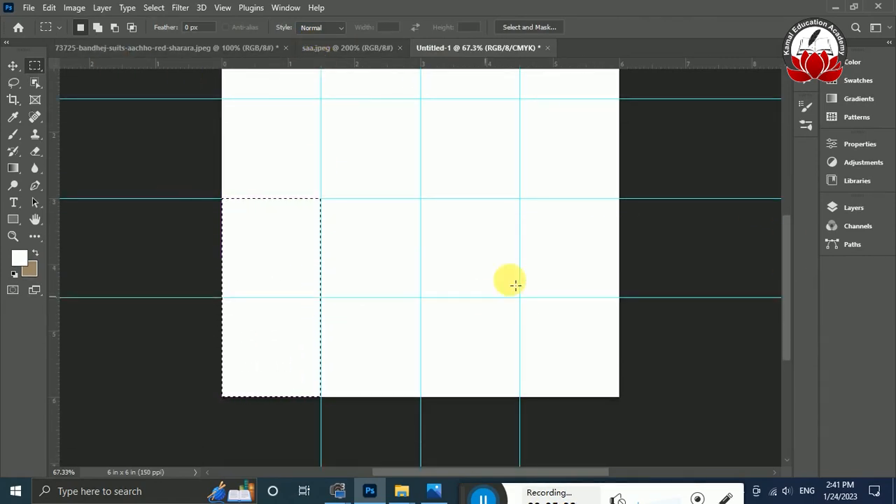
key(ctrl+d)
Step: Add a new empty layer above the background, with the selection of the central square cleared
drag(326, 104, 519, 297)
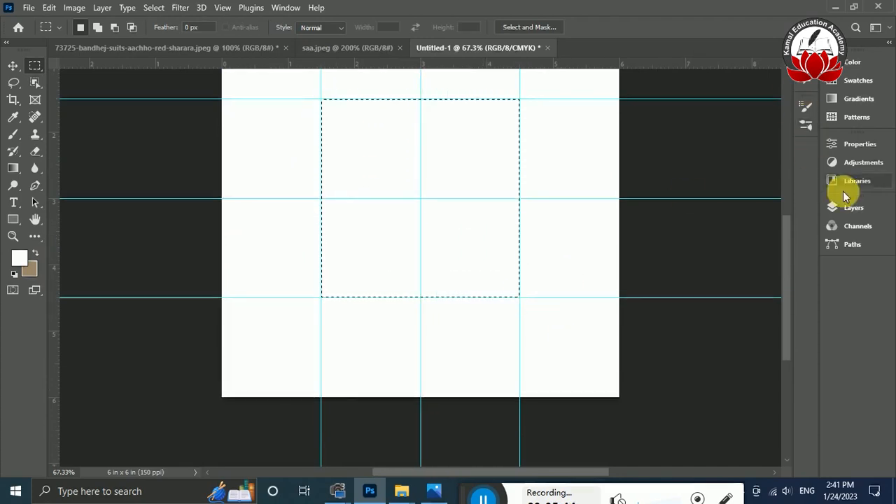
click(851, 207)
click(782, 430)
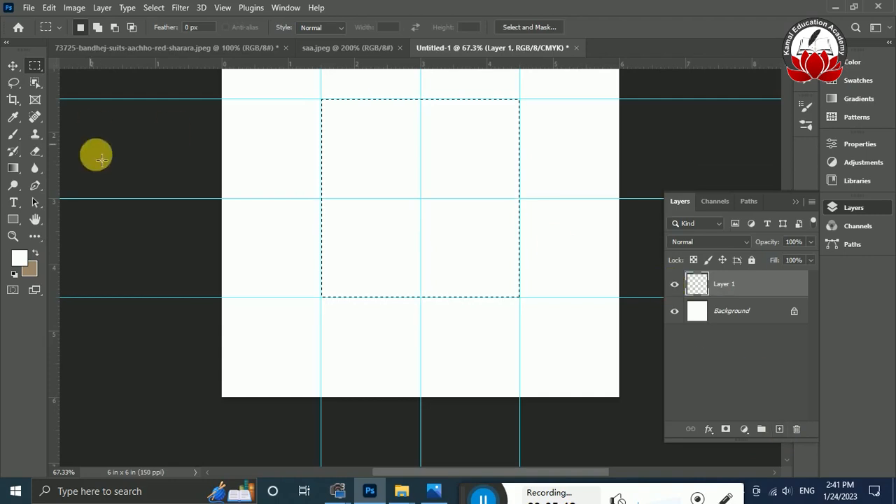
key(ctrl+d)
Step: Set the foreground colour to bright red and fill the new layer with it
click(19, 257)
drag(716, 168, 721, 115)
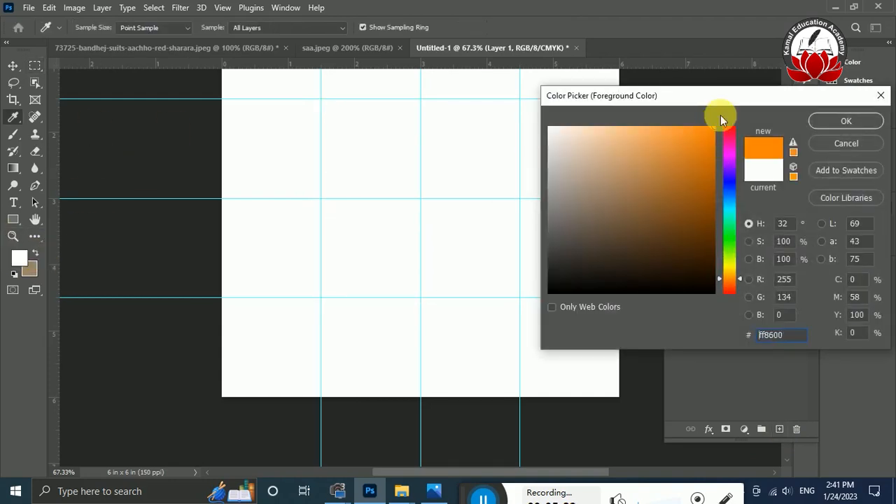
click(740, 129)
key(Return)
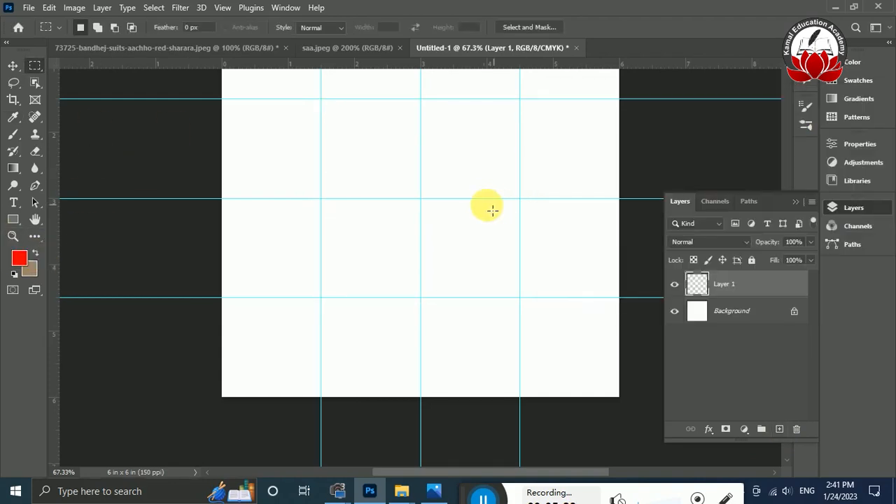
key(alt+BackSpace)
Step: Check the dot motifs in saa.jpeg and set the Brush tool's size to 15 for Untitled-1
click(323, 49)
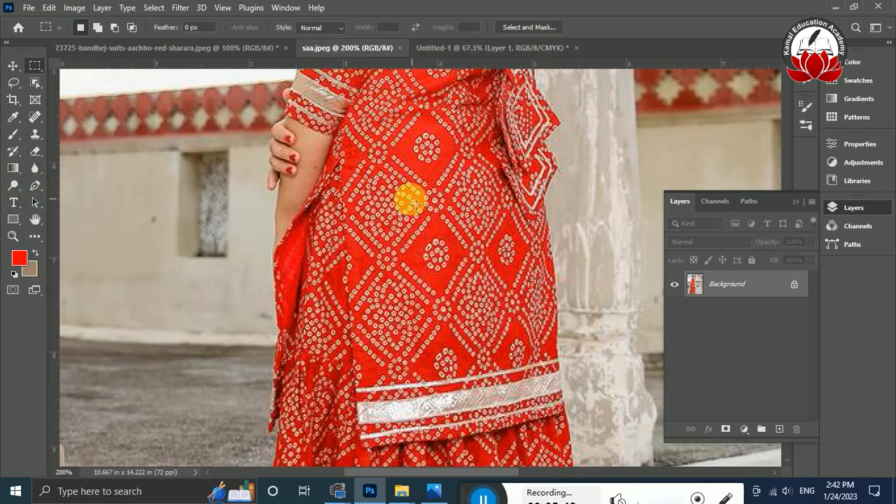
key(b)
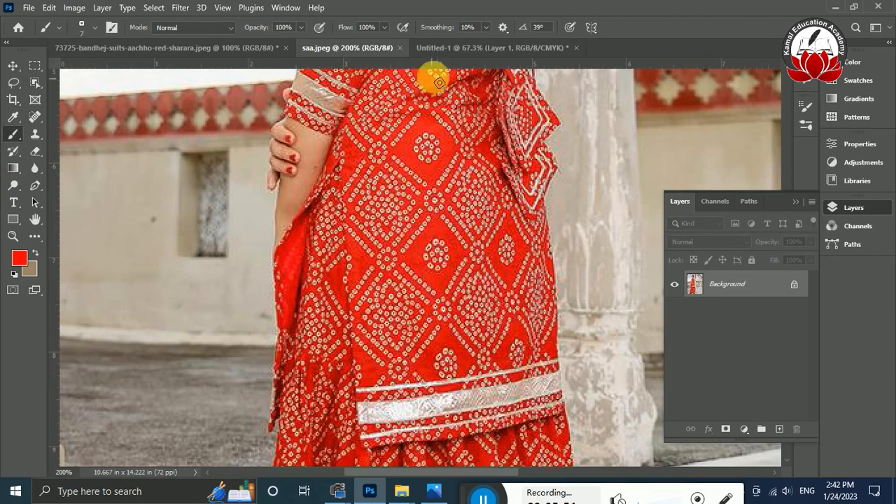
click(504, 48)
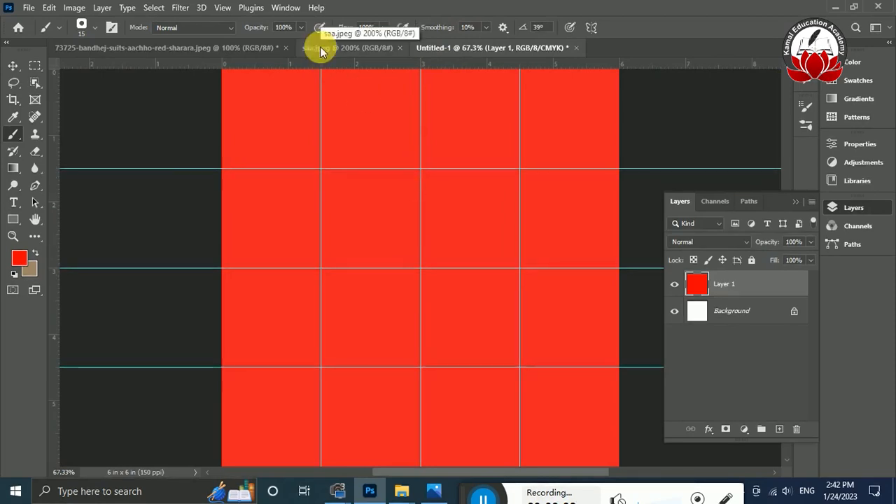
Step: Copy a rectangular piece of the dotted diamond pattern from the cropped dress photo and paste it into Untitled-1
click(266, 47)
click(35, 65)
drag(386, 209, 436, 277)
click(454, 50)
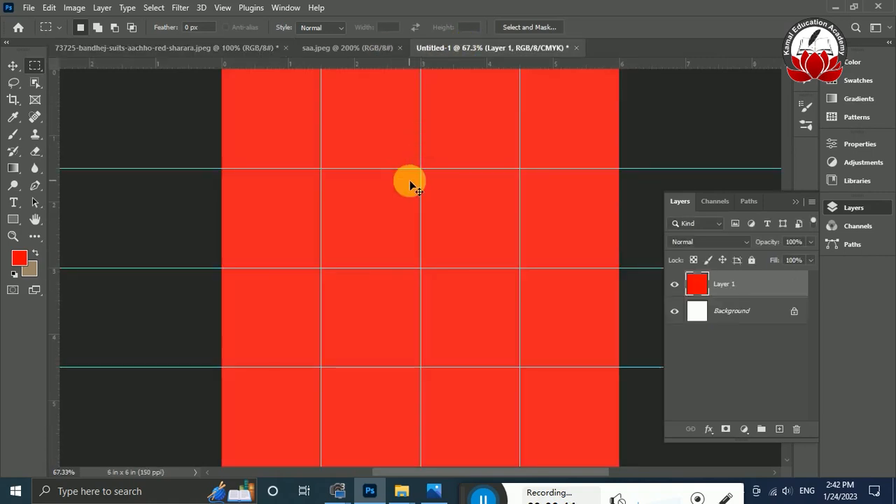
key(ctrl+v)
Step: Move the pasted pattern piece to the upper-left cell of the central guide square as a drawing reference
click(13, 65)
drag(406, 260, 343, 120)
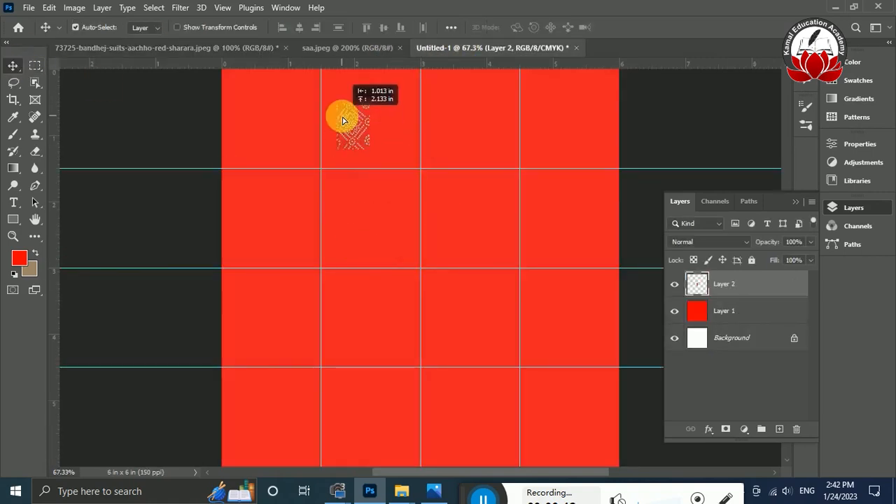
key(ctrl+plus)
click(796, 201)
drag(320, 105, 331, 226)
key(ctrl+plus)
key(ctrl+minus)
key(ctrl+plus)
Step: Set the foreground colour to white (ffffff) and activate the Brush tool
click(14, 266)
drag(596, 192, 554, 124)
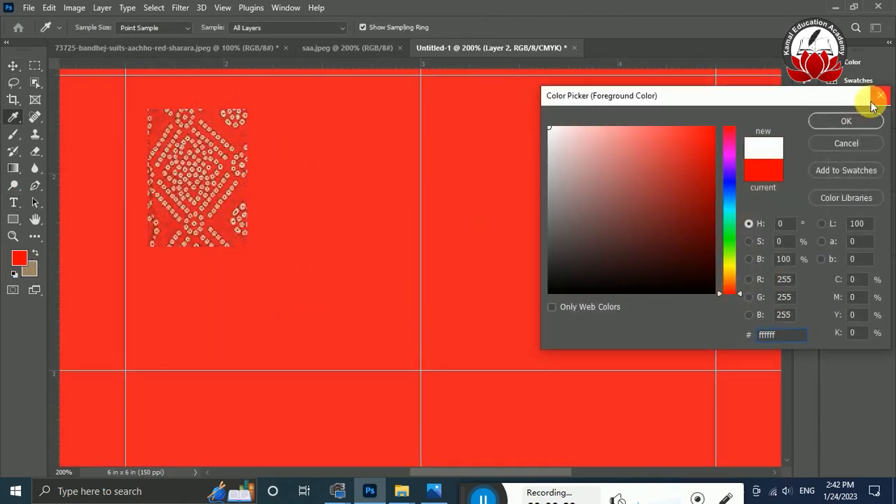
click(856, 120)
key(b)
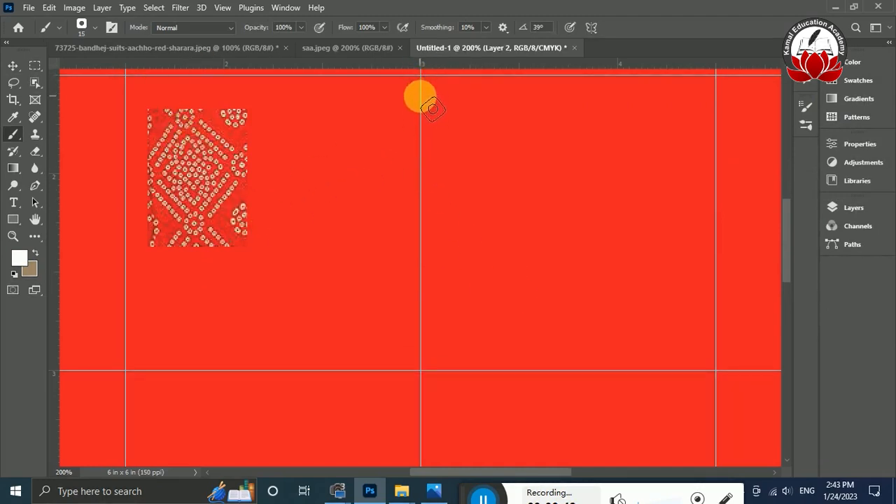
click(649, 253)
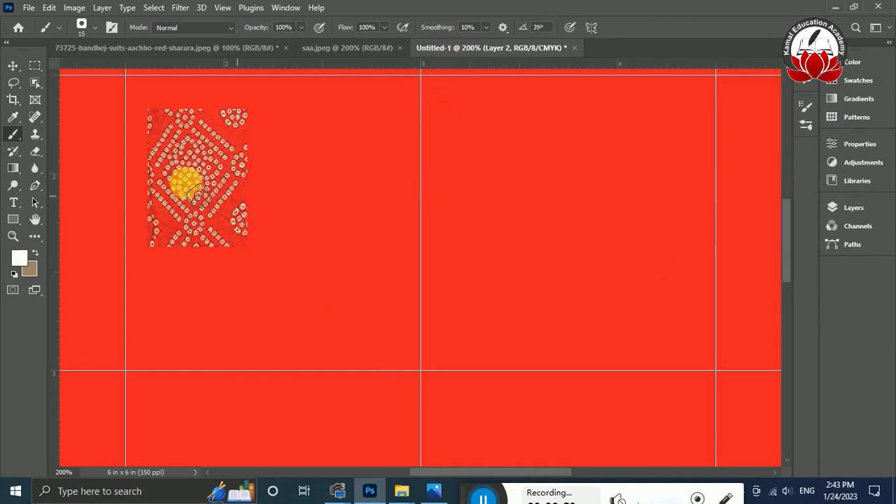
Step: Draw an upward-curving pen path along the 3-inch horizontal guide, from the 1.5-inch vertical guide to the canvas centre
click(35, 188)
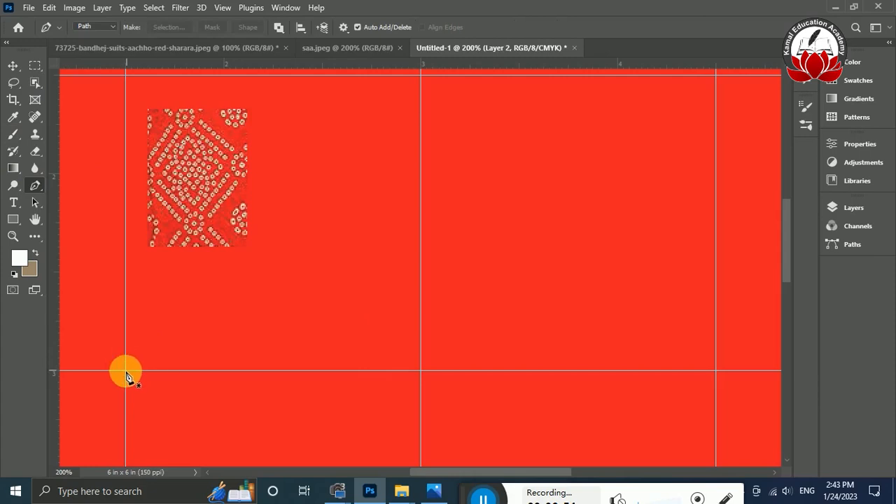
click(126, 371)
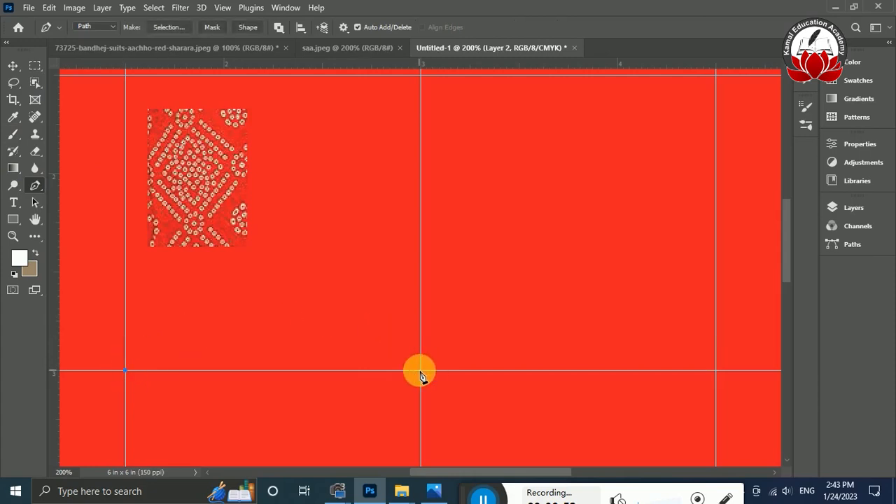
drag(474, 435, 558, 408)
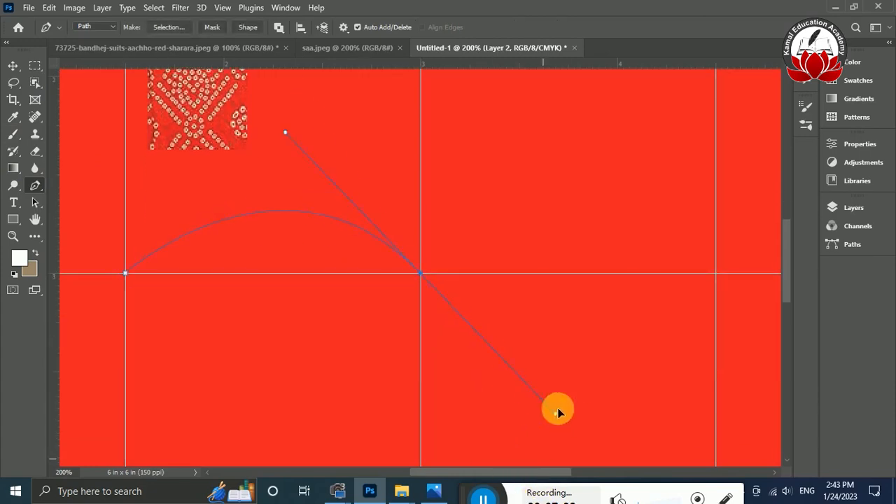
Step: Try stroking the curved path with the brush, and undo the stroke
right_click(421, 274)
click(530, 149)
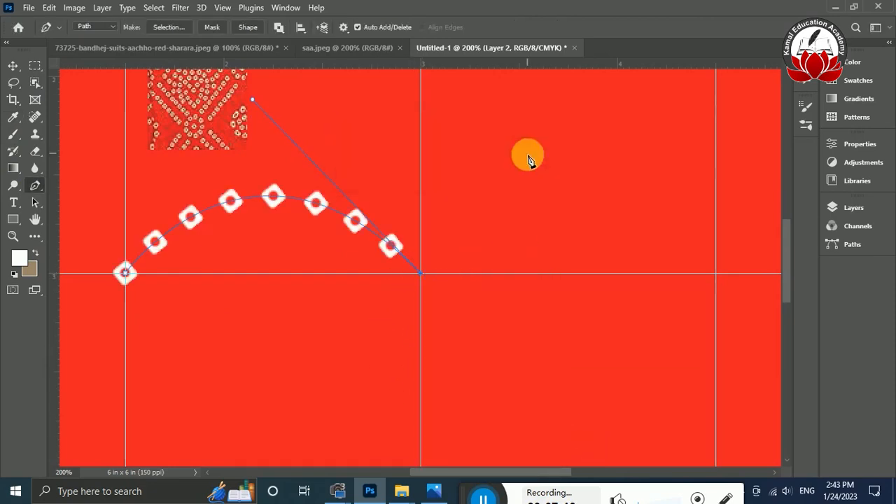
key(ctrl+z)
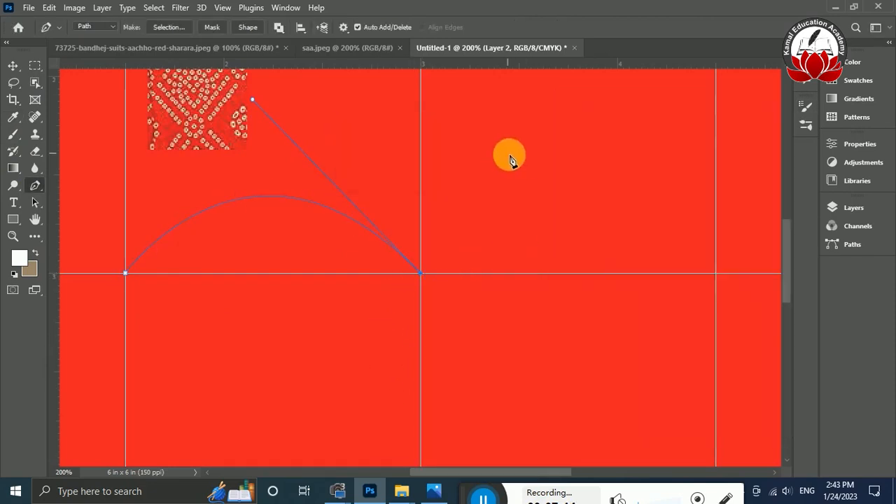
Step: Reduce the spacing of the brush tip in the brush settings
key(b)
key(F5)
drag(746, 327, 729, 320)
click(770, 101)
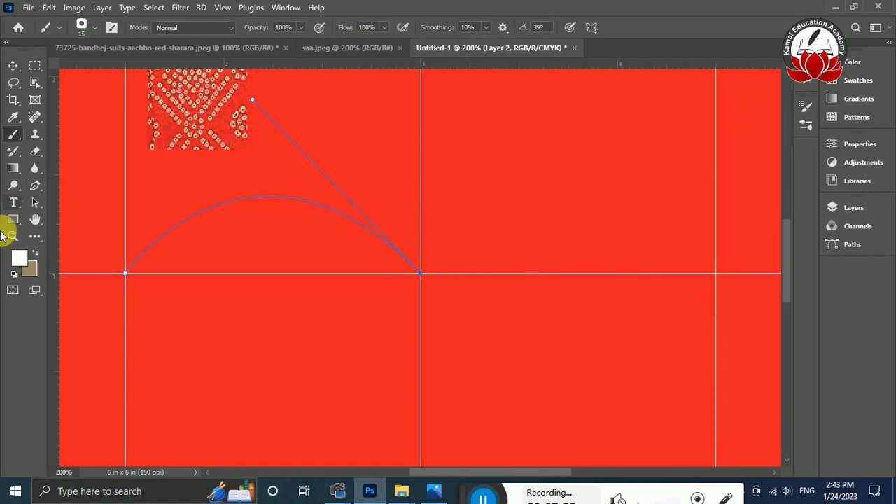
Step: Stroke the curved path with the white brush, without simulated pressure, and dismiss the path
click(35, 186)
right_click(423, 274)
click(427, 275)
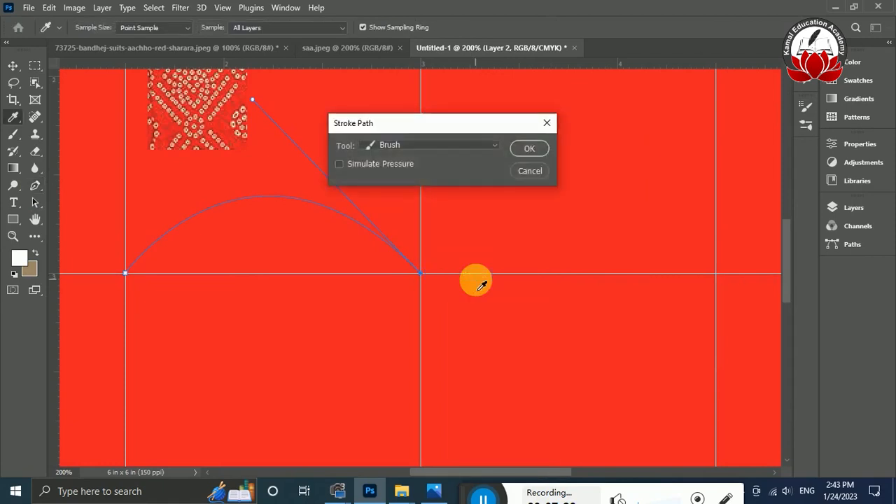
key(Return)
key(Return)
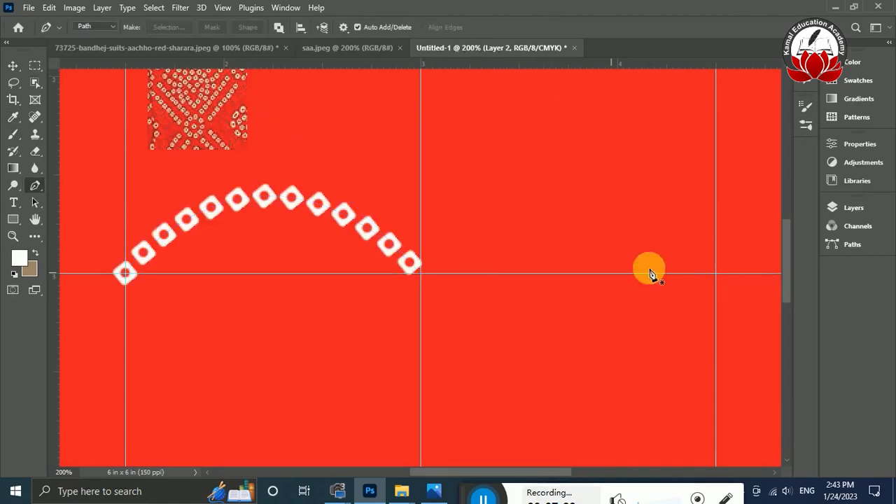
Step: Draw a curved path from the central vertical guide's 1.5-inch intersection down to the dotted arc and stroke it with the brush
drag(787, 259, 788, 239)
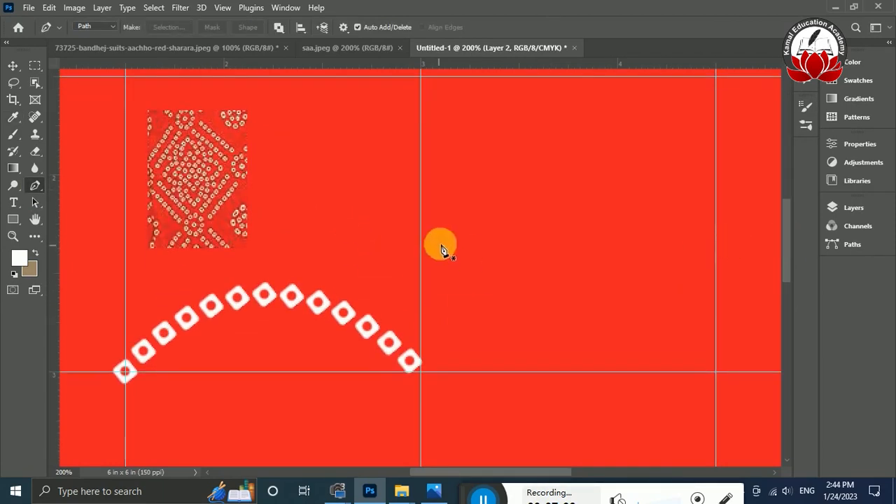
click(421, 76)
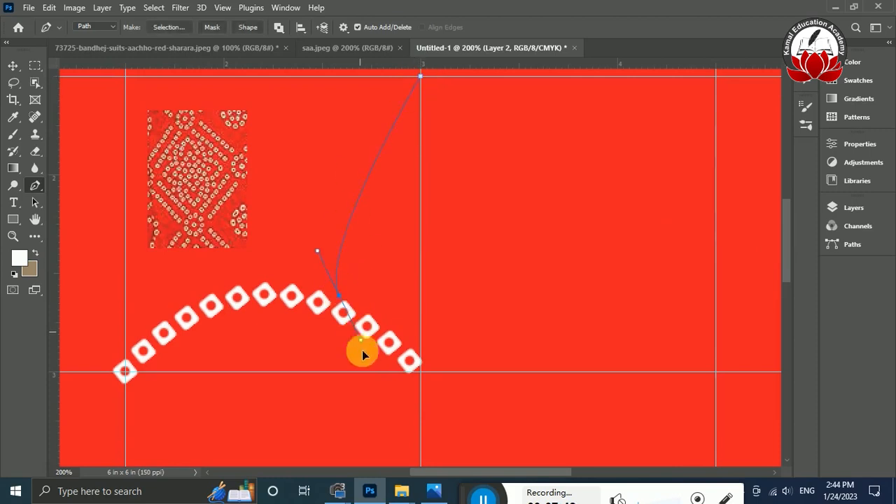
drag(399, 426, 395, 436)
right_click(343, 299)
click(396, 275)
key(Return)
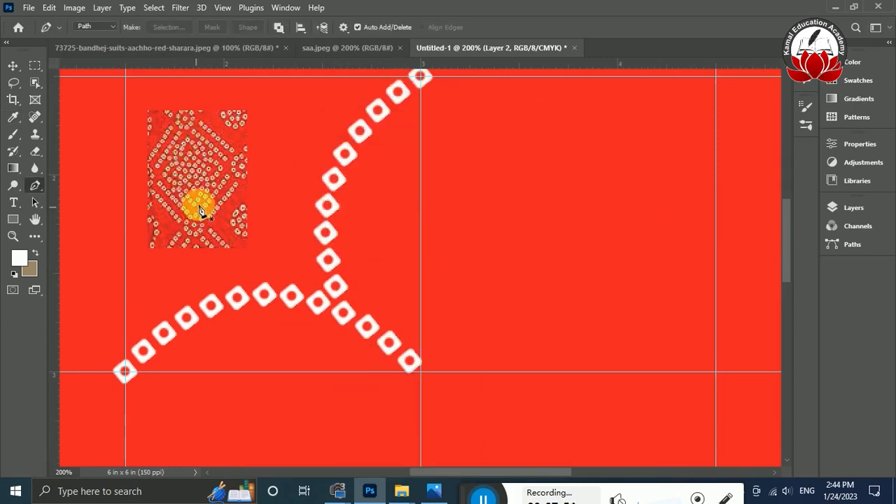
Step: Draw a shorter, left-bulging curved path between two points on the central vertical guide and stroke it with the brush
click(421, 197)
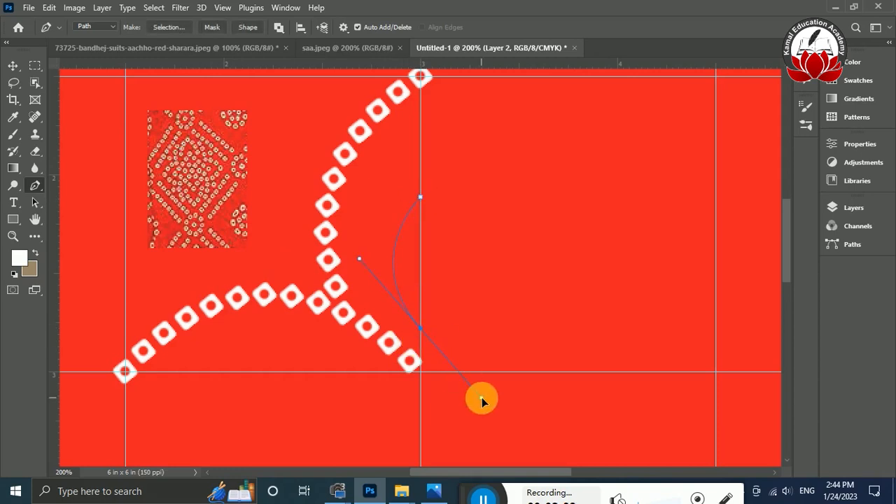
right_click(418, 328)
click(468, 121)
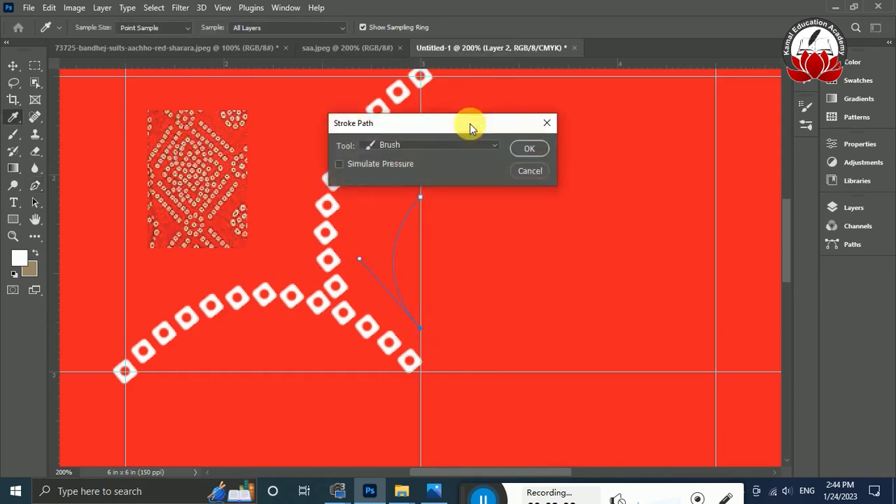
key(Return)
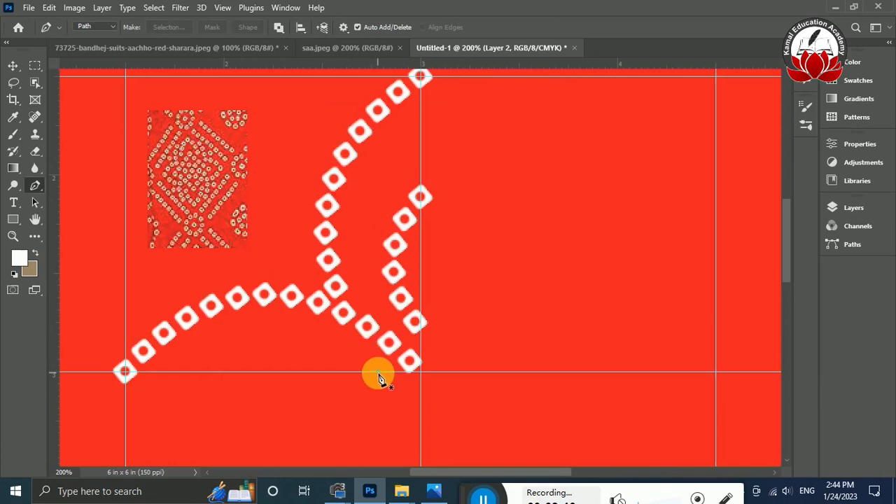
Step: Draw a shorter curved path beneath the first dotted arc, starting on the 3-inch horizontal guide, and stroke it with the brush
click(378, 372)
drag(135, 415, 146, 449)
right_click(381, 377)
click(442, 168)
key(Return)
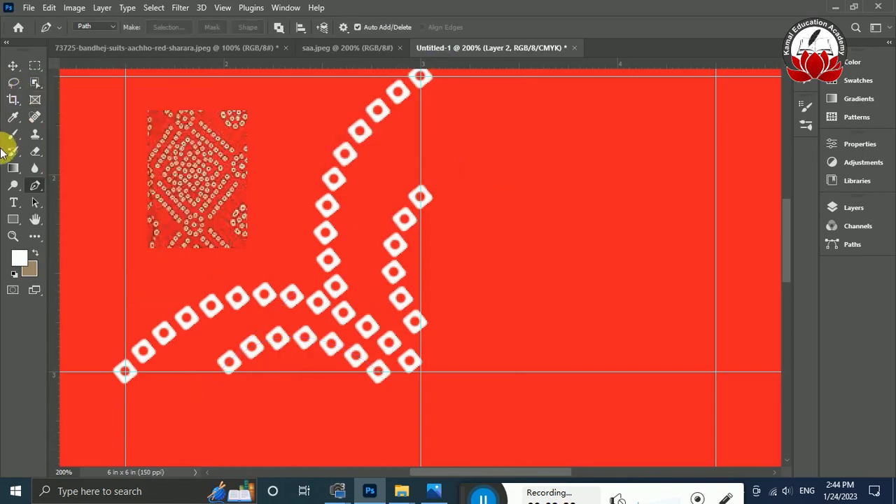
Step: Select the lowest dot of the short curve on Layer 2 with the Lasso and move it onto the central vertical guide
click(23, 82)
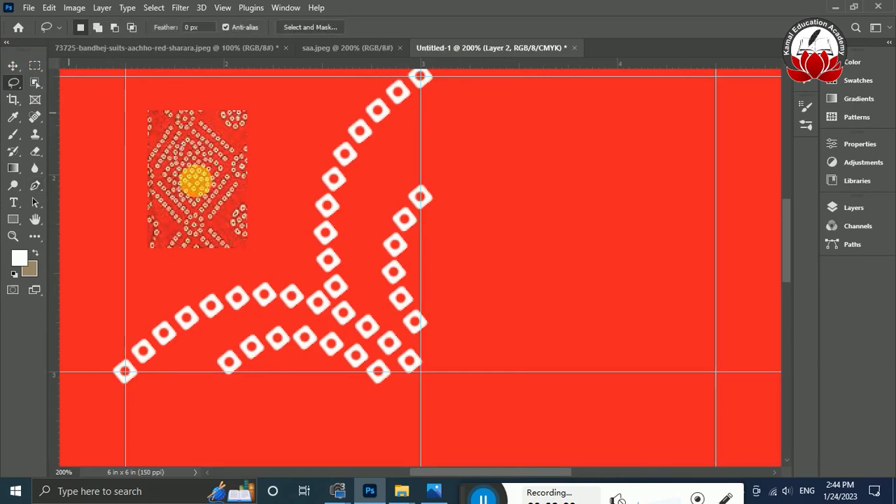
click(844, 207)
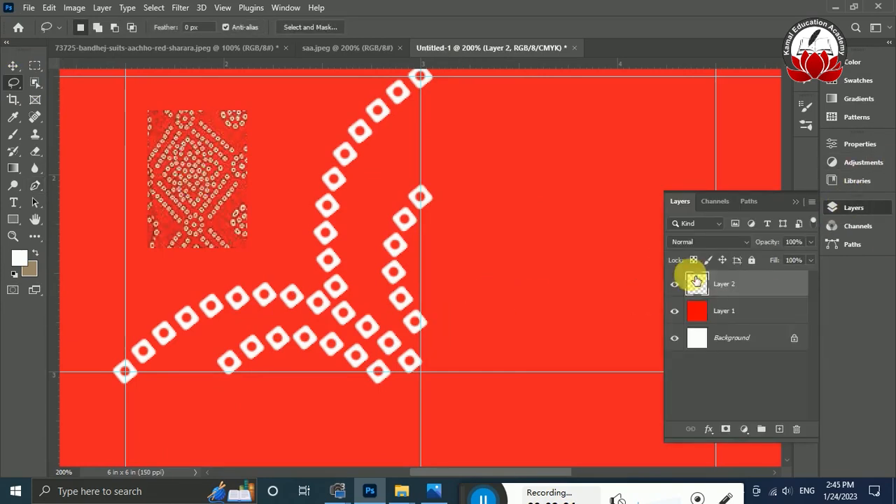
click(797, 203)
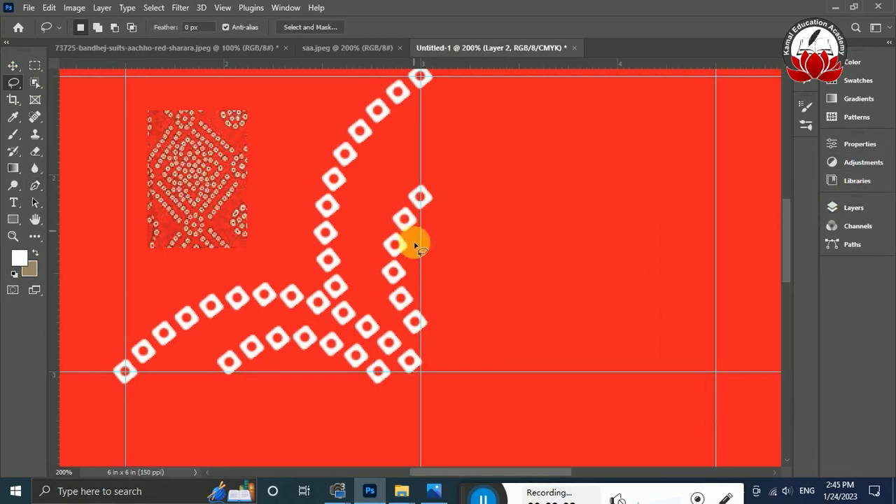
drag(404, 328, 439, 320)
key(ctrl+t)
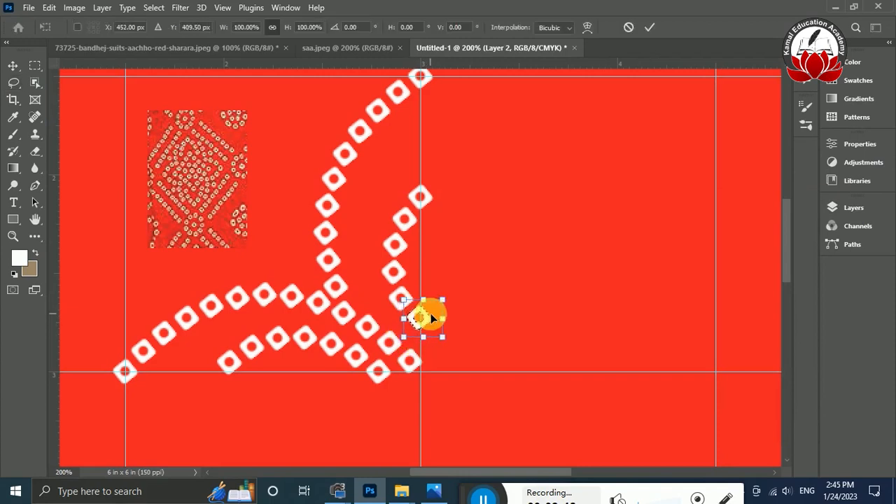
key(Return)
Step: Select the two outermost dots of the lower short arc and shift them down and right so the end dot sits on the 3-inch horizontal guide
mouse_move(211, 352)
mouse_down()
mouse_move(248, 343)
mouse_move(227, 341)
mouse_move(260, 344)
mouse_move(264, 357)
mouse_up()
key(ctrl+t)
key(Down)
key(Down)
key(Down)
key(Down)
key(Down)
key(Down)
key(Down)
key(Right)
key(Right)
key(Right)
key(Right)
key(Return)
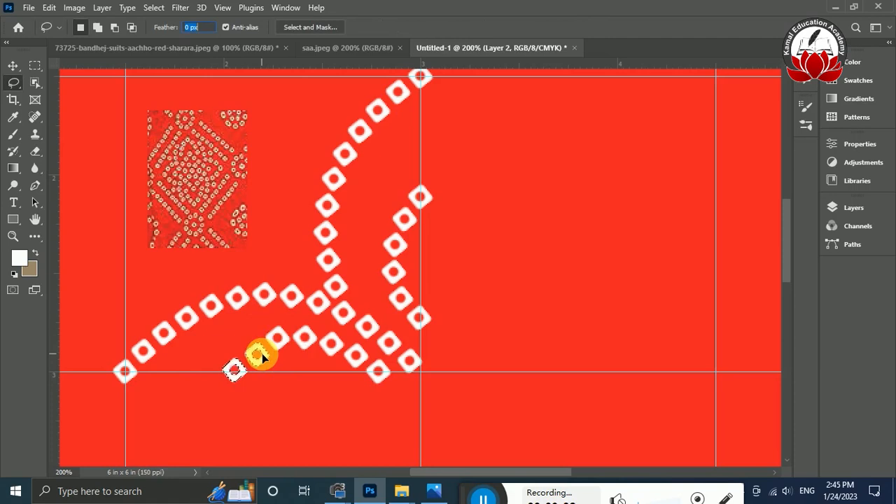
Step: Free-transform the whole dotted motif so its left and top edges pull in to the 1.5-inch guides
key(ctrl+minus)
key(ctrl+plus)
key(ctrl+t)
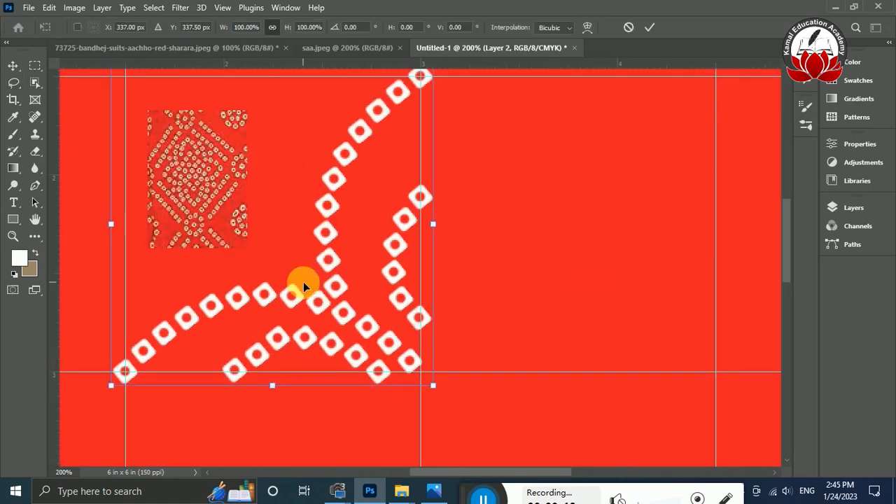
drag(113, 224, 125, 225)
drag(788, 220, 789, 198)
drag(280, 163, 280, 178)
key(Return)
drag(787, 200, 787, 232)
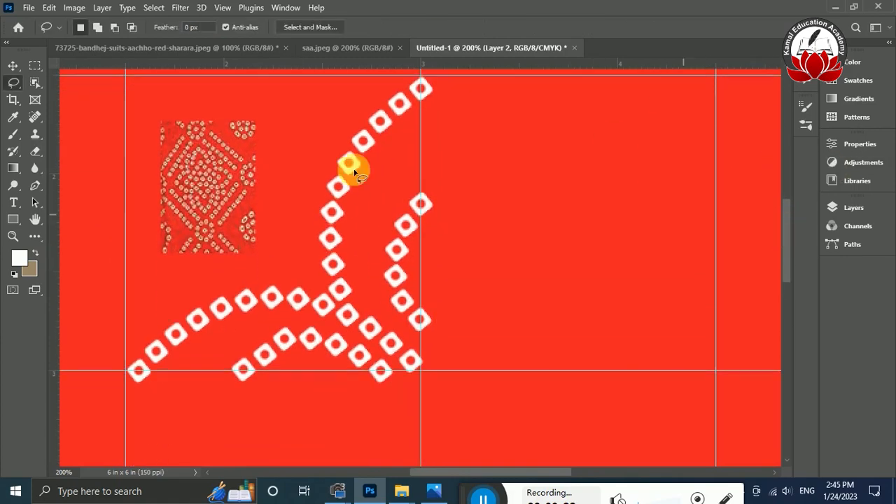
Step: Select the small fabric reference swatch with a rectangular marquee
click(35, 65)
drag(77, 82, 274, 267)
key(Delete)
key(ctrl+d)
key(ctrl+z)
key(ctrl+z)
Step: Move the selected fabric swatch into the empty area beyond the central vertical guide and clear the selection
mouse_move(211, 203)
mouse_down()
mouse_move(542, 216)
mouse_move(199, 210)
mouse_move(222, 210)
mouse_up()
click(12, 65)
drag(175, 180, 556, 188)
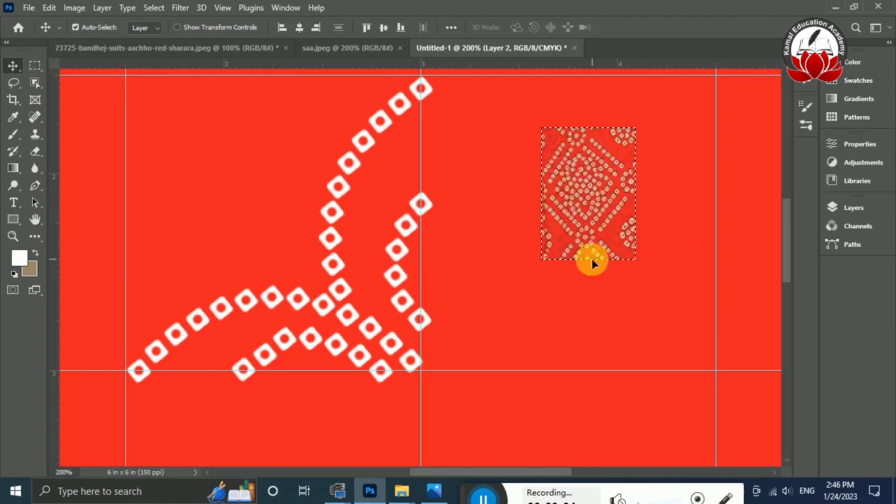
key(ctrl+d)
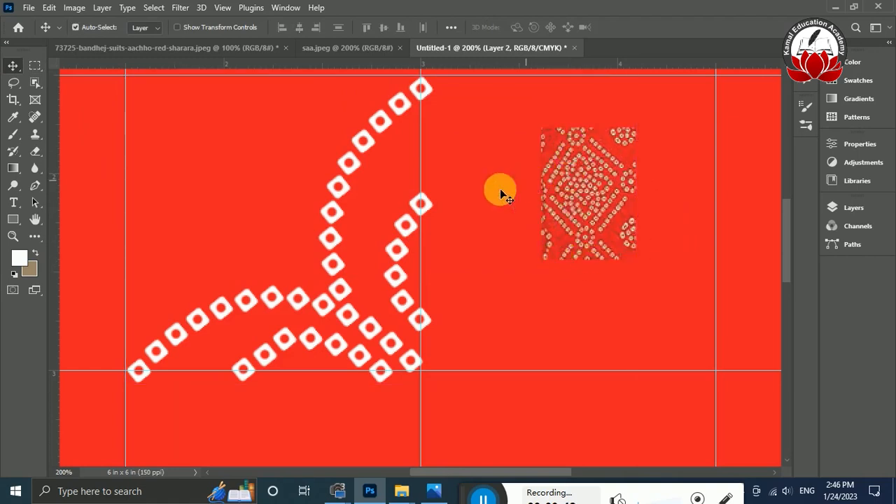
Step: Draw a two-arc curved path outside the existing long arcs, meeting at an inner corner, and stroke it with the brush
drag(787, 233, 787, 224)
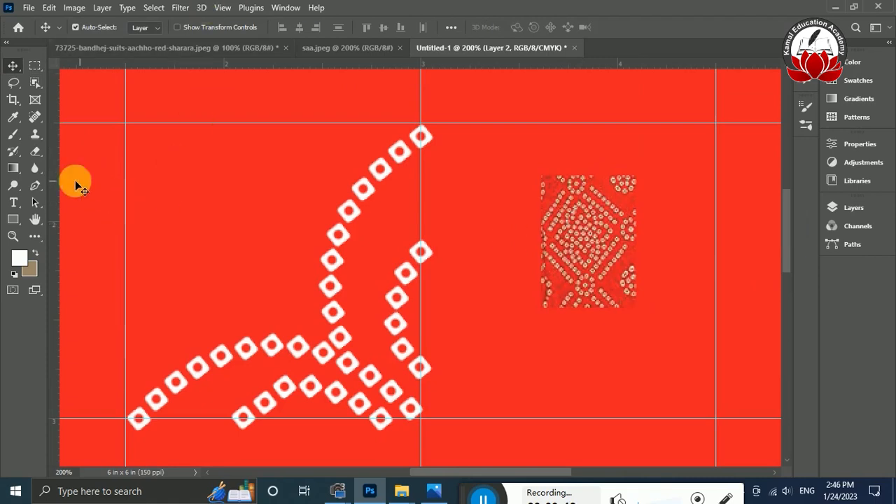
click(33, 186)
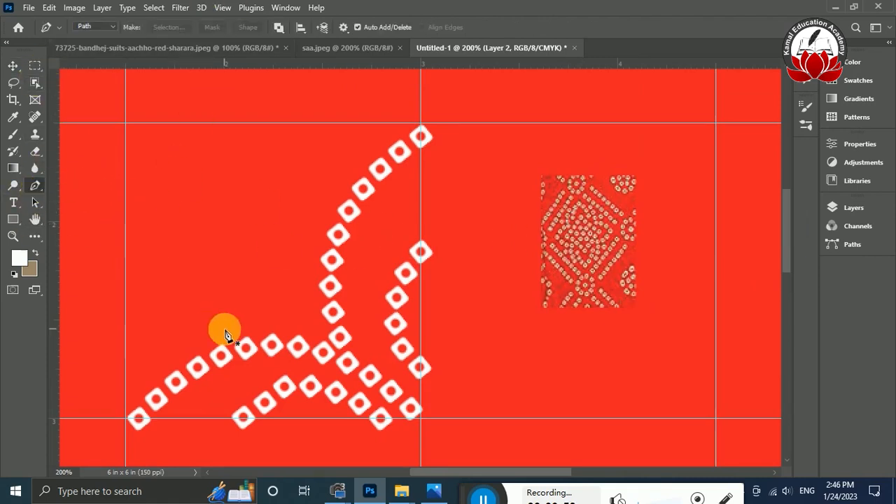
key(b)
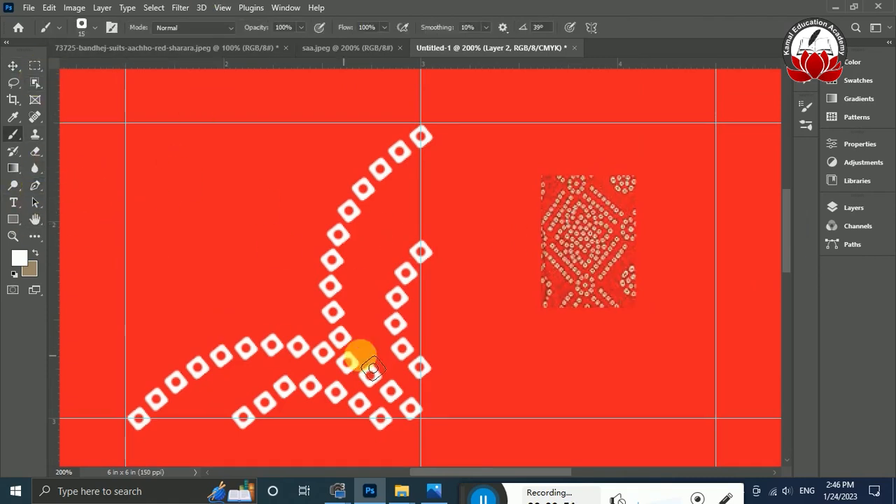
click(42, 186)
click(141, 365)
mouse_move(283, 292)
mouse_down()
mouse_move(344, 304)
mouse_move(330, 310)
mouse_move(282, 294)
mouse_up()
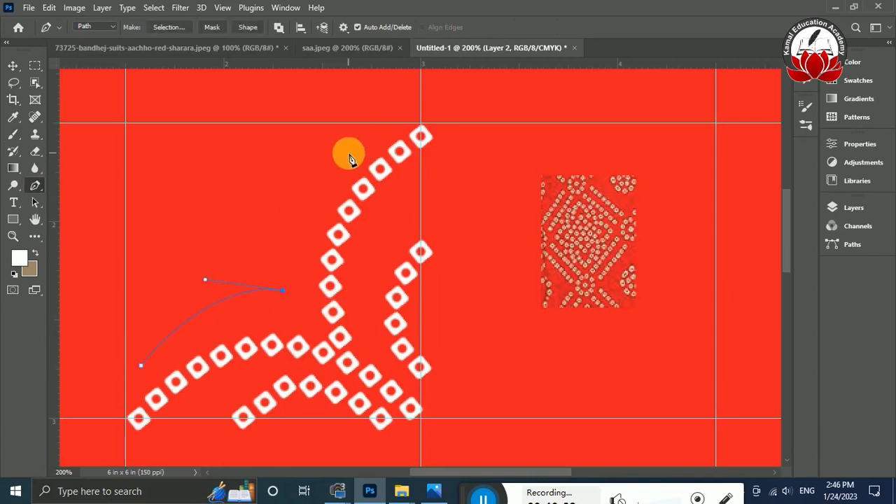
drag(350, 140, 430, 96)
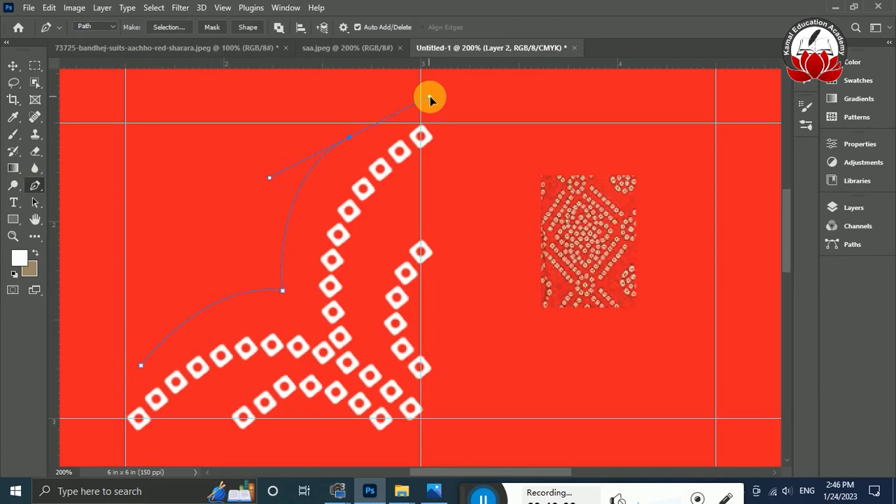
right_click(351, 140)
click(400, 243)
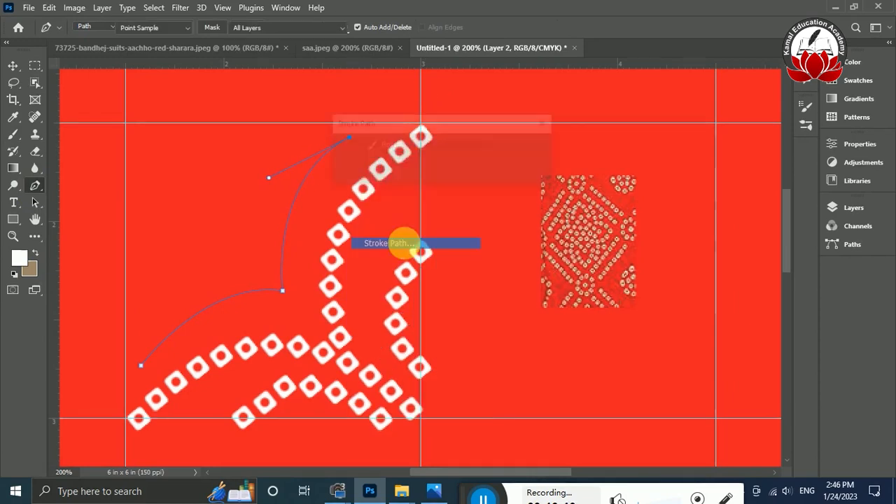
Step: Draw a short straight path outward from near the corner of the outer arcs and stroke it as a two-dot row
click(258, 263)
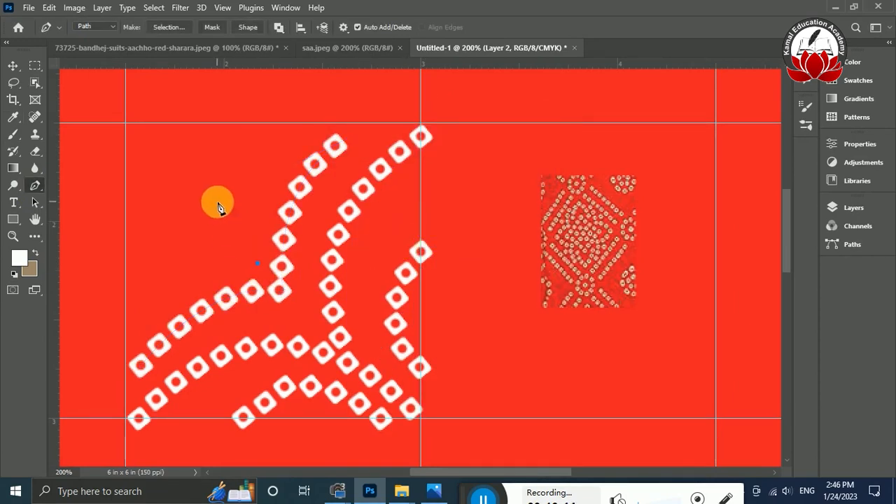
click(229, 233)
right_click(257, 263)
click(331, 275)
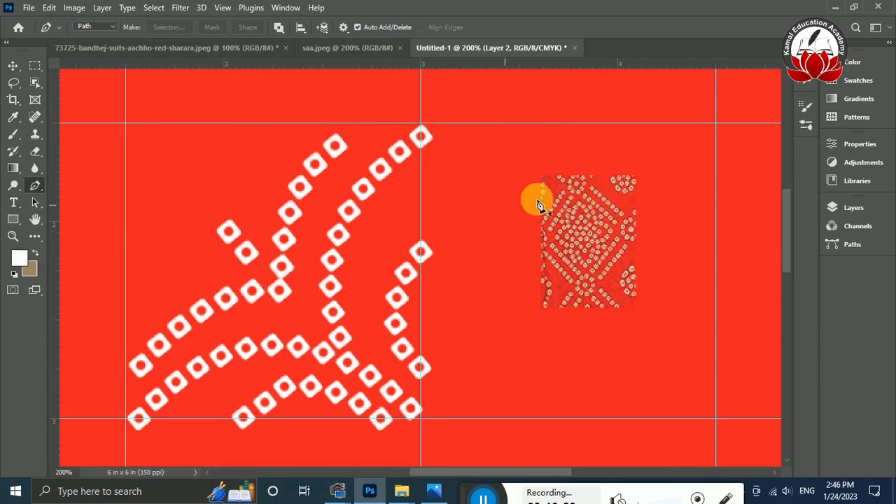
key(ctrl+minus)
key(ctrl+plus)
key(ctrl+minus)
key(ctrl+plus)
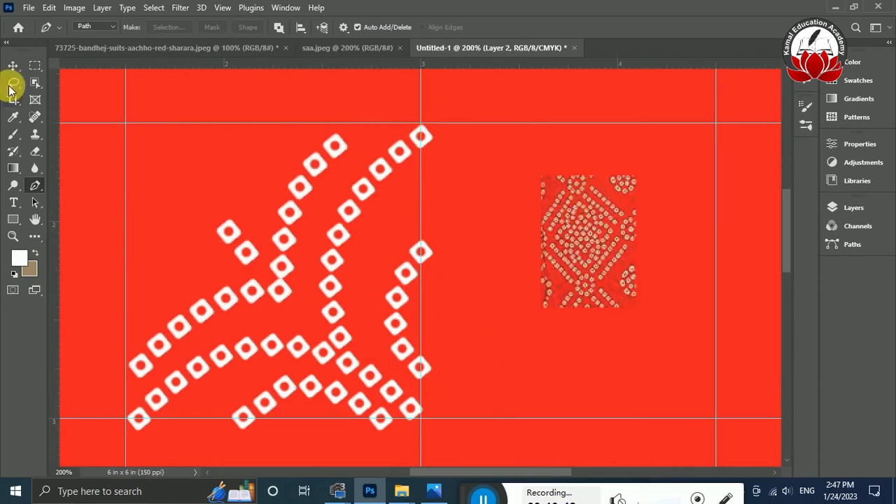
key(ctrl+minus)
click(35, 65)
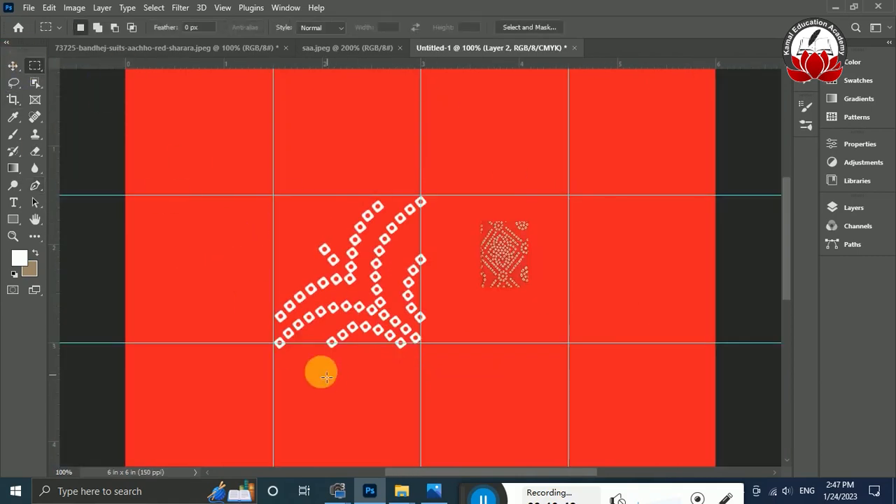
key(ctrl+plus)
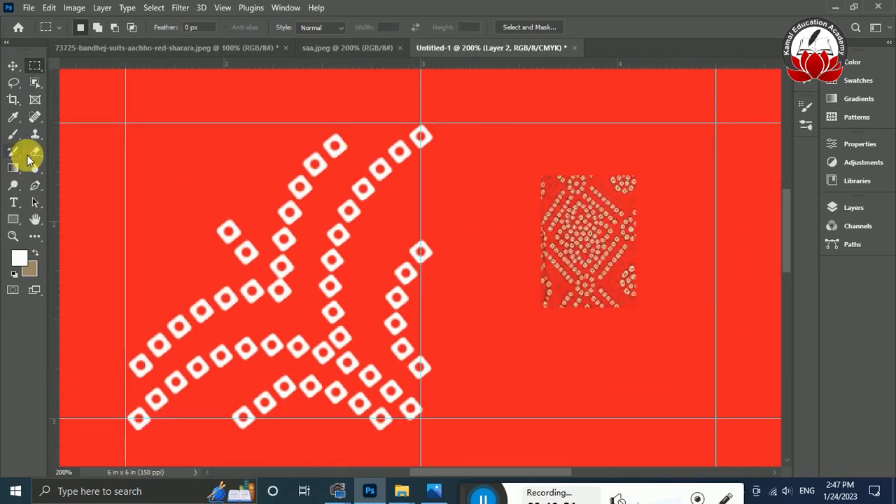
click(35, 186)
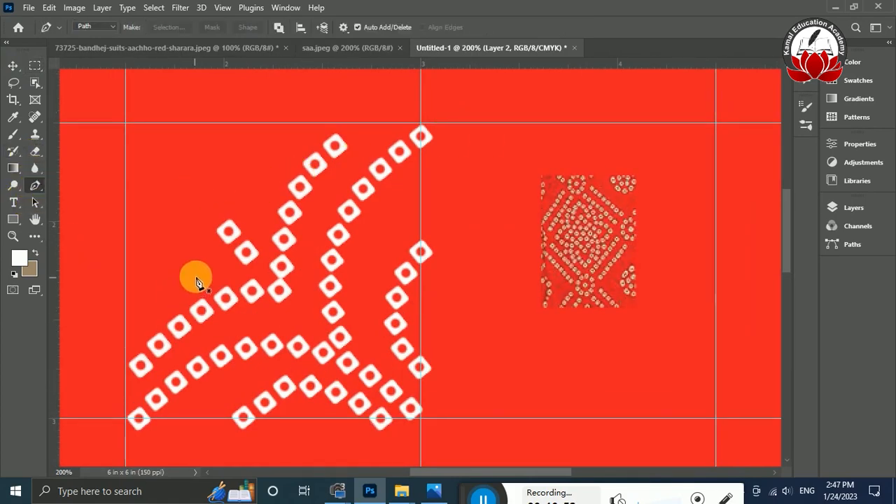
Step: Select the outer arcs with their two-dot row, rotate them slightly clockwise and move them closer to the inner arcs
click(13, 83)
mouse_move(367, 114)
mouse_down()
mouse_move(320, 201)
mouse_move(334, 228)
mouse_move(326, 203)
mouse_move(236, 327)
mouse_move(140, 376)
mouse_move(352, 66)
mouse_move(366, 114)
mouse_up()
key(ctrl+t)
drag(272, 229, 285, 242)
mouse_move(414, 54)
mouse_down()
mouse_move(421, 67)
mouse_move(624, 74)
mouse_move(542, 42)
mouse_up()
key(ctrl+t)
drag(458, 280, 432, 278)
drag(289, 231, 313, 247)
drag(426, 258, 425, 251)
mouse_move(314, 232)
mouse_down()
mouse_move(320, 225)
mouse_move(286, 216)
mouse_up()
key(Return)
key(ctrl+f)
key(Escape)
key(ctrl+d)
click(35, 186)
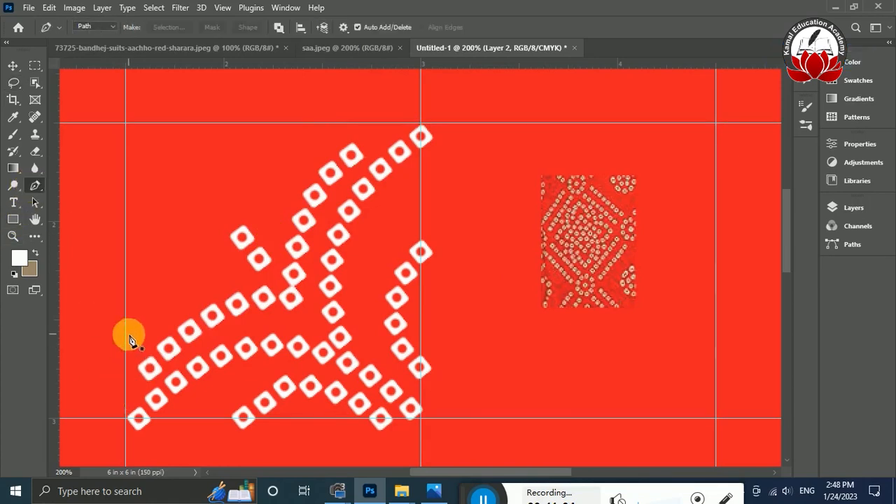
click(126, 342)
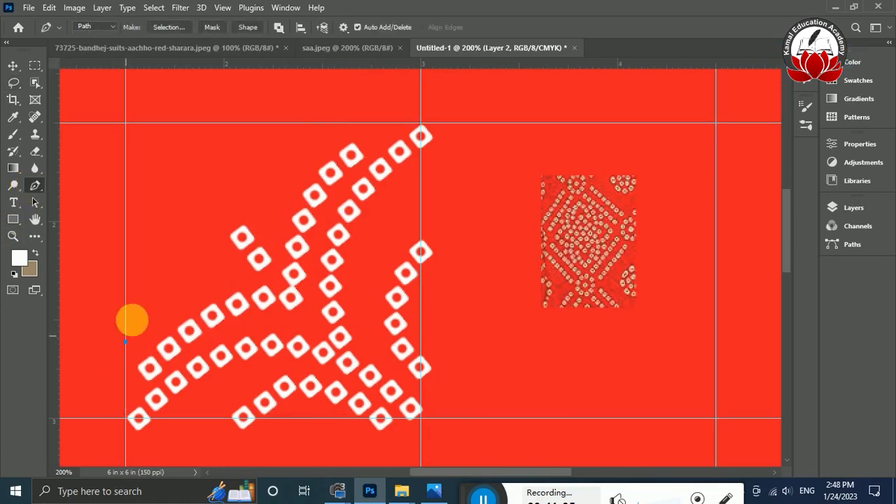
right_click(347, 128)
click(331, 235)
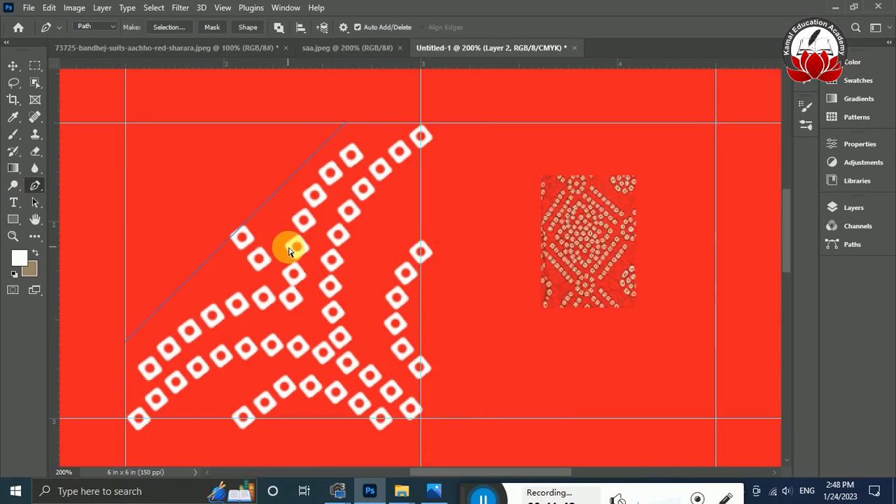
Step: Delete the outer dot of the two-dot row and clear the selection
click(35, 65)
drag(125, 154, 254, 250)
key(Delete)
key(ctrl+d)
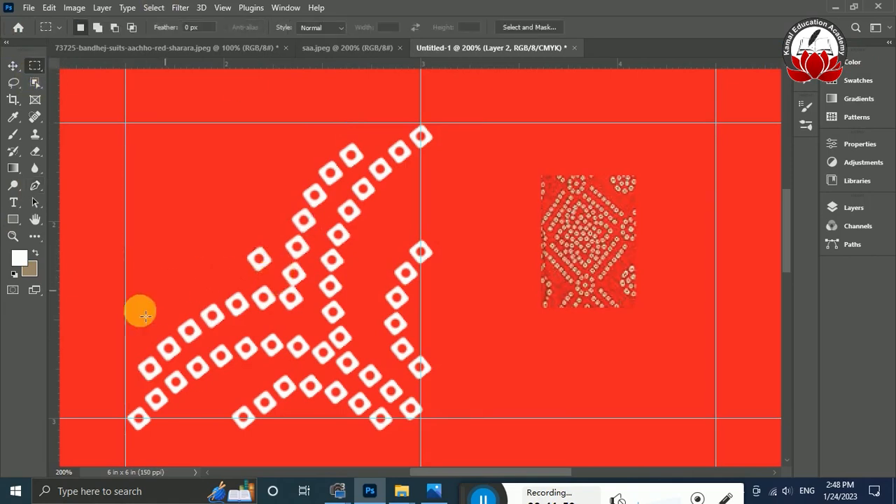
Step: Draw a straight diagonal path outside the arcs from the 1.5-inch vertical guide to the 1.5-inch horizontal guide and stroke it with the brush
click(35, 187)
click(125, 347)
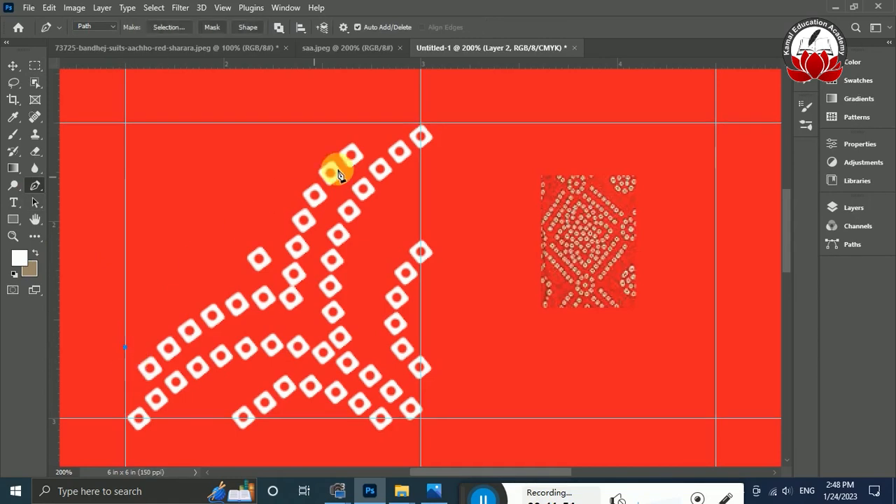
click(332, 126)
right_click(332, 127)
click(402, 231)
key(Return)
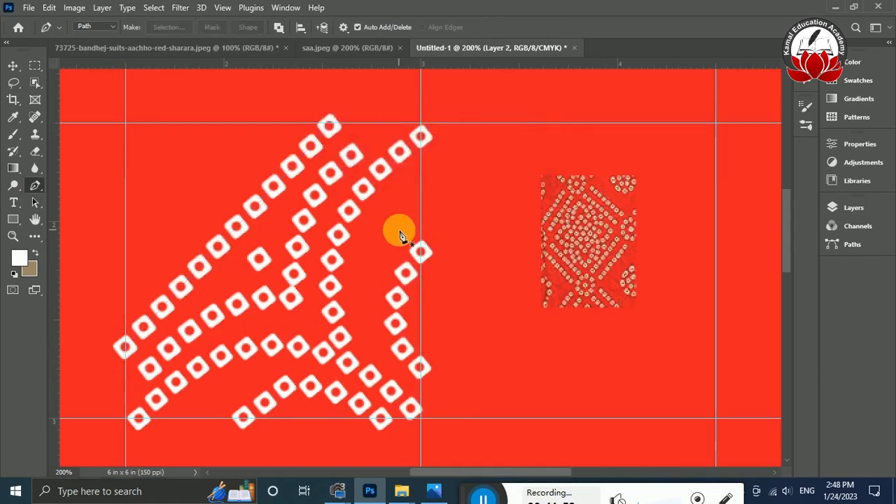
Step: Stroke a second diagonal dotted line parallel to and outside the first, adding one extra brush dot at its upper end
click(125, 302)
click(284, 123)
right_click(284, 124)
click(360, 229)
key(Return)
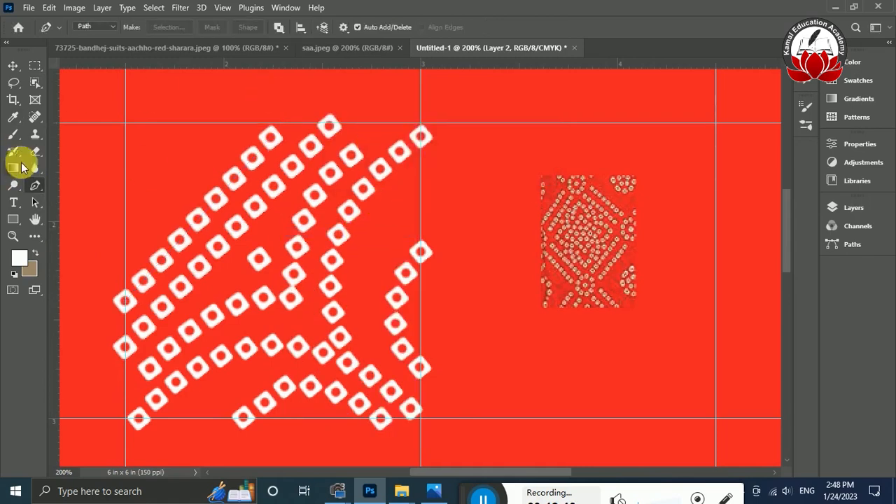
key(b)
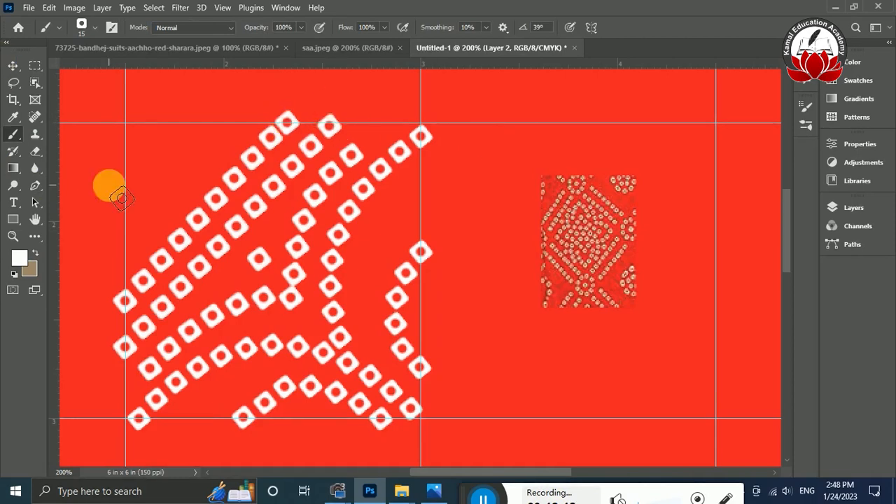
Step: Trim the motif's dots that extend past the central vertical guide and below the 3-inch horizontal guide
key(ctrl+minus)
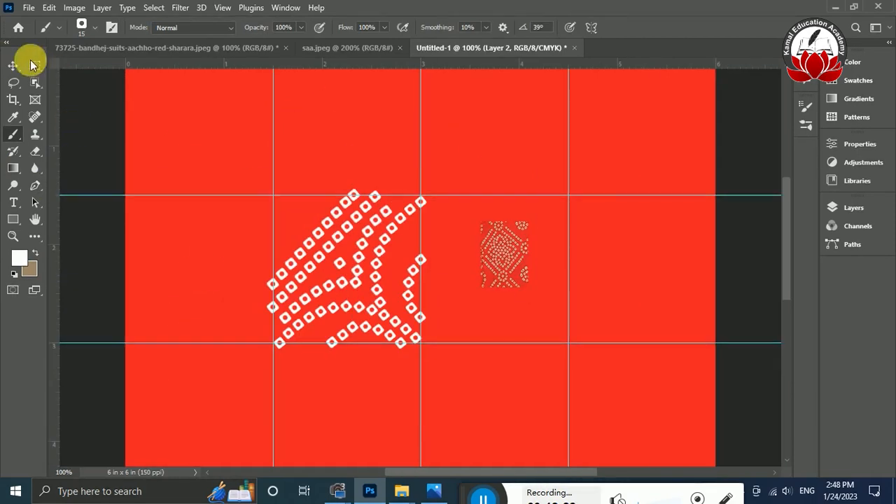
click(35, 65)
drag(459, 180, 420, 369)
drag(277, 345, 433, 392)
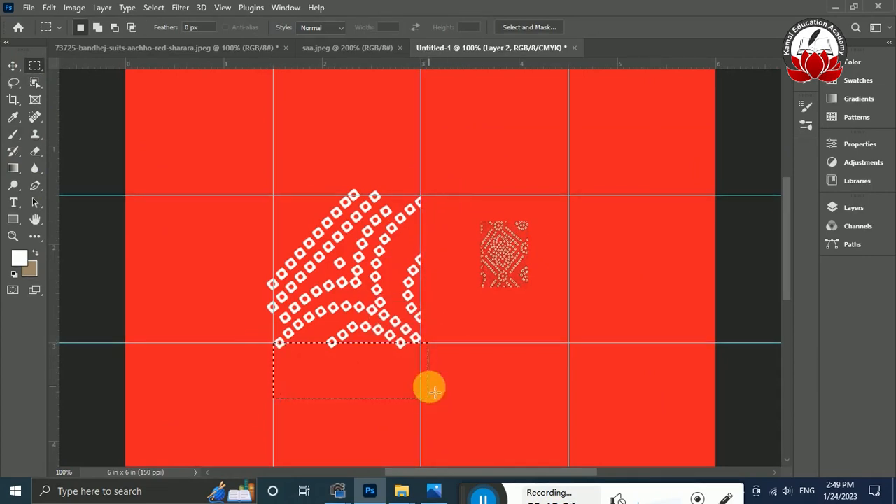
Step: Cut the fabric reference swatch out of the motif layer onto its own new layer
drag(458, 201, 549, 298)
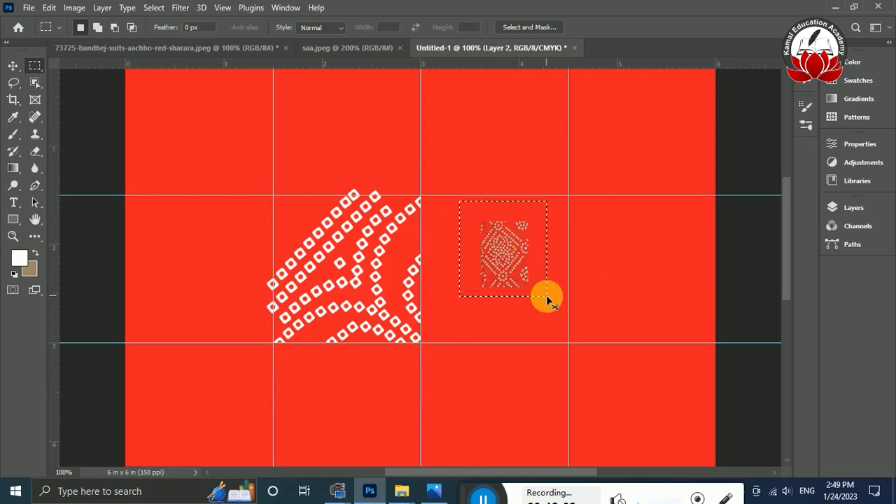
click(854, 207)
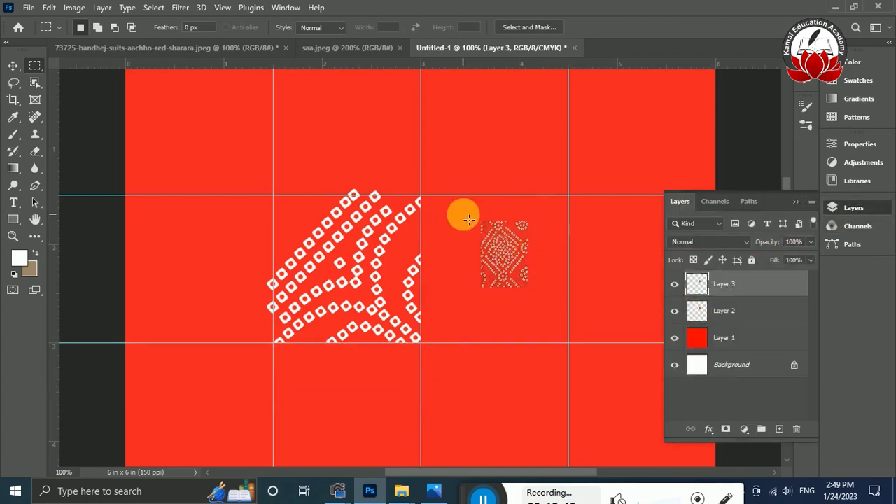
Step: Duplicate the Layer 2 quarter motif and flip the copy horizontally about the central 3-inch vertical guide
click(716, 312)
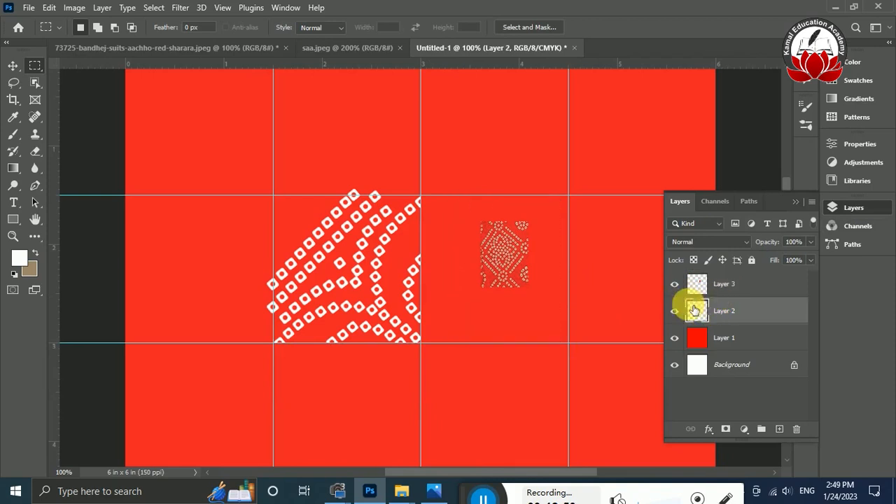
key(ctrl+t)
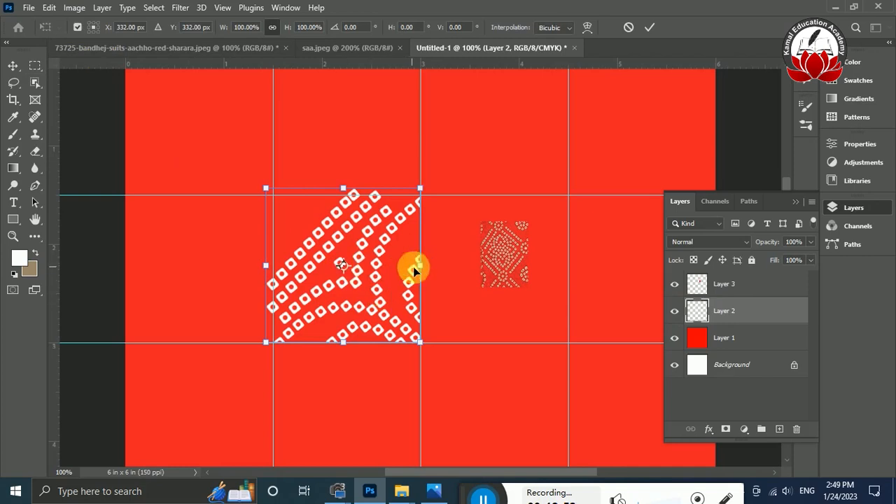
key(Return)
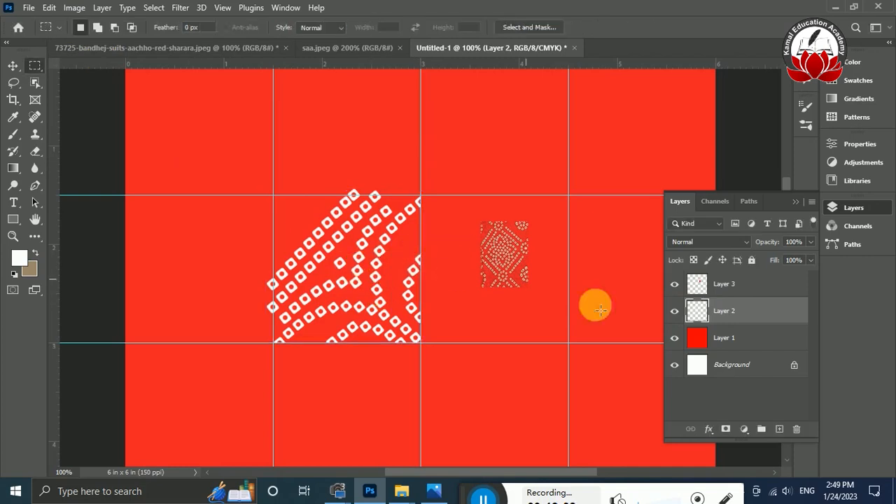
key(ctrl+alt+t)
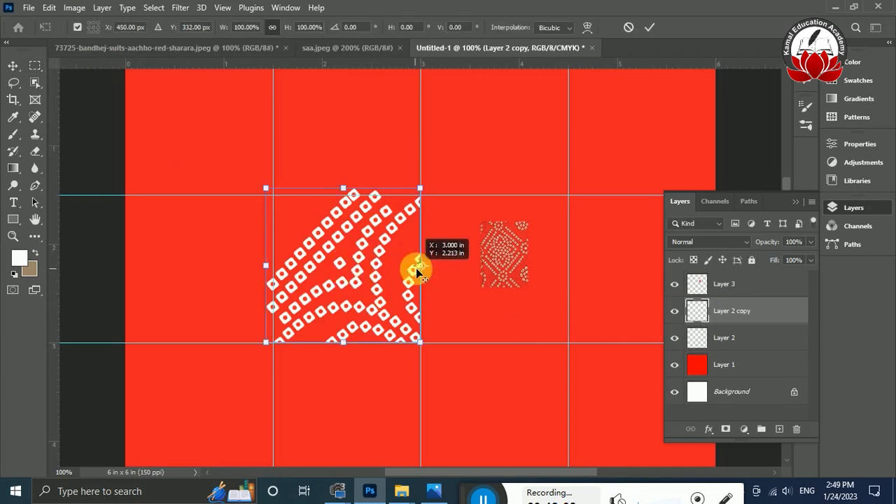
right_click(321, 260)
click(420, 458)
key(Return)
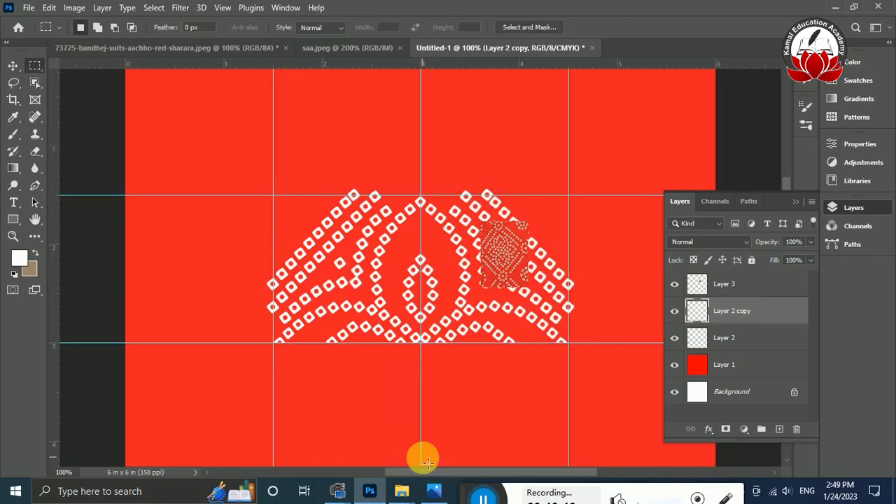
Step: Duplicate the mirrored quarter and flip the copy vertically about the 3-inch horizontal guide
key(ctrl+j)
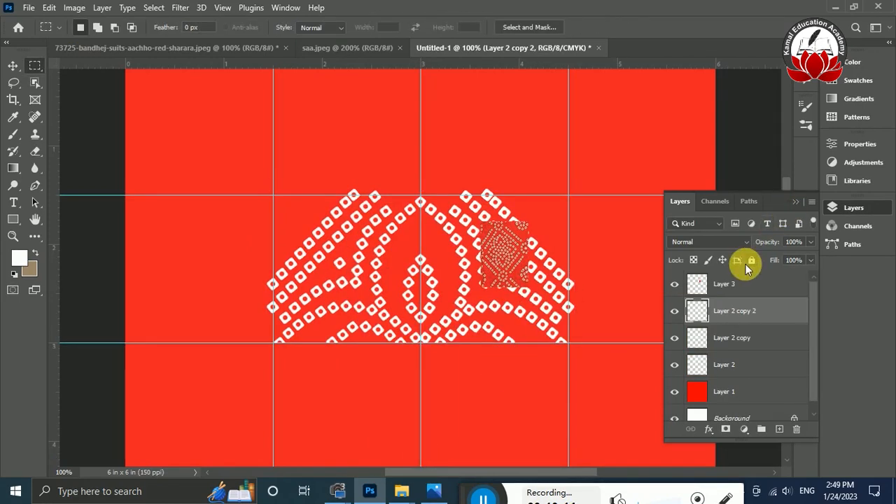
key(ctrl+t)
drag(497, 265, 499, 343)
right_click(499, 343)
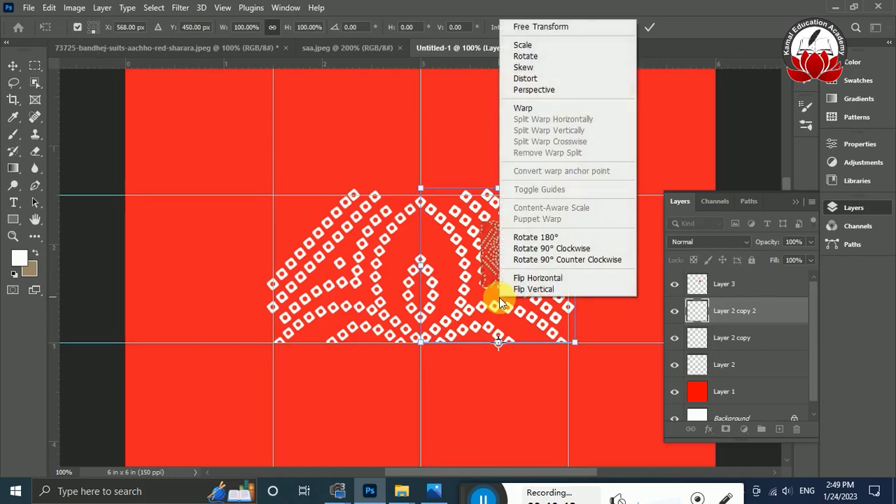
click(536, 287)
key(Return)
Step: Duplicate the lower-right quarter and flip it horizontally about the central vertical guide to complete the full motif
click(800, 203)
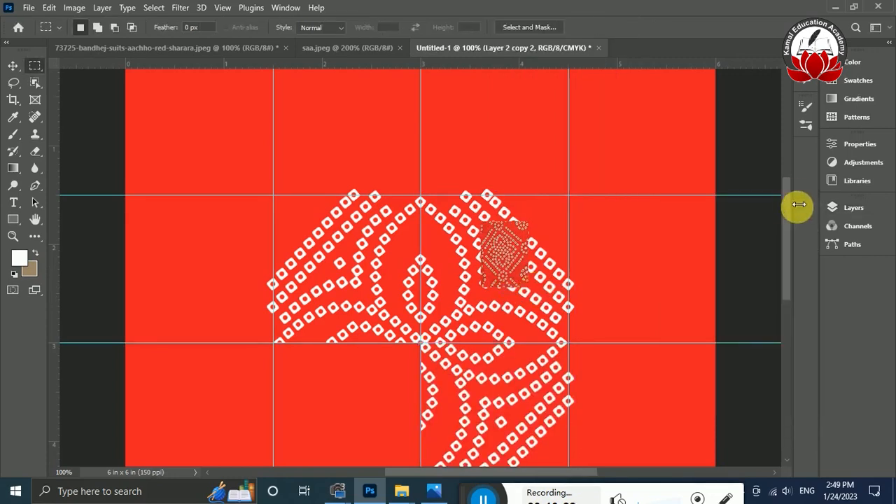
drag(788, 209, 786, 242)
key(ctrl+j)
key(ctrl+t)
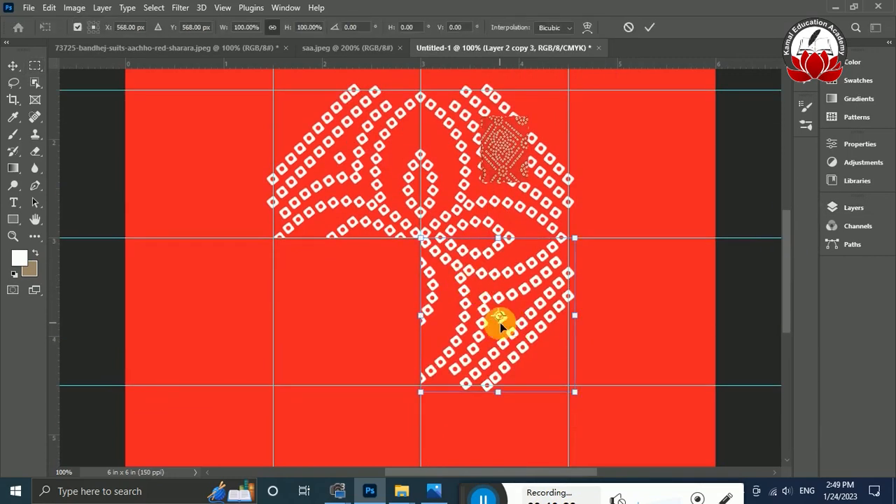
right_click(456, 304)
click(524, 284)
key(Return)
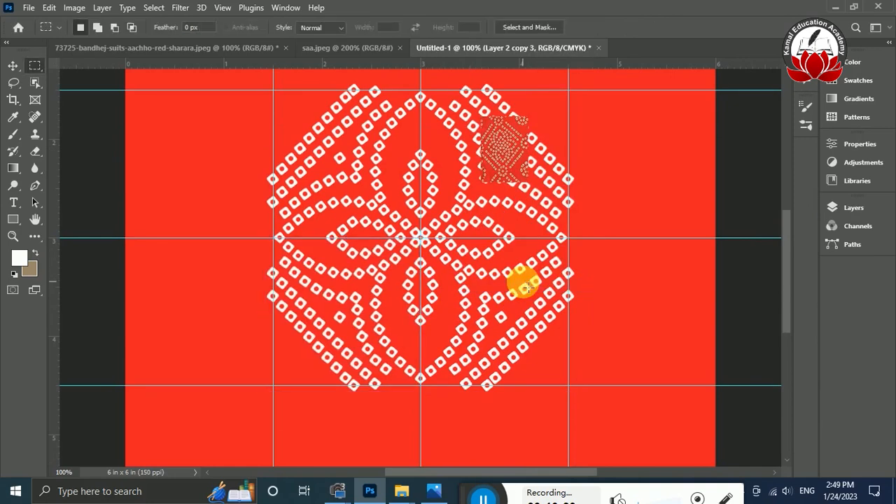
Step: Move the fabric reference swatch off the motif to just above it, centred on the 3-inch vertical guide
key(ctrl+minus)
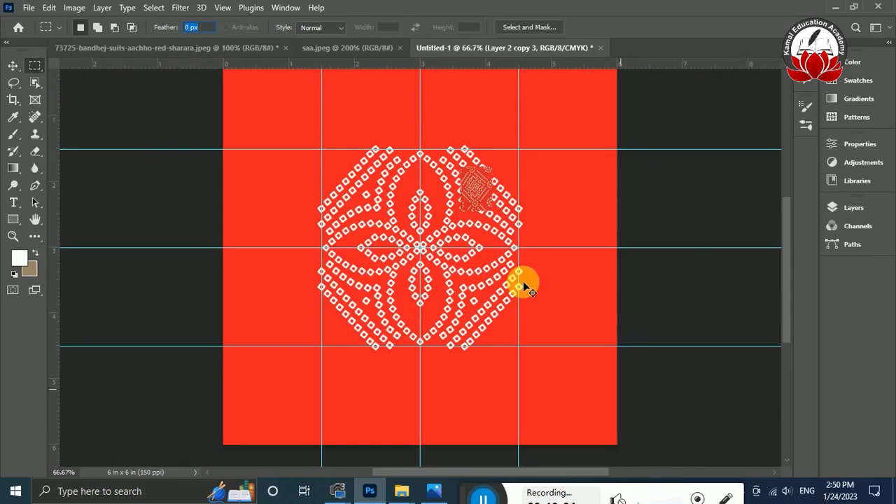
drag(787, 229, 788, 213)
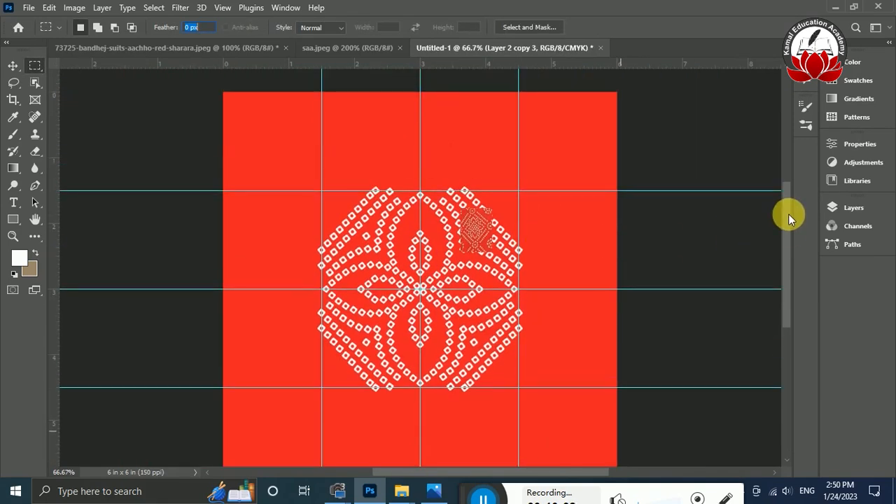
click(14, 63)
drag(475, 224, 439, 141)
key(ctrl+plus)
key(ctrl+plus)
drag(788, 231, 787, 177)
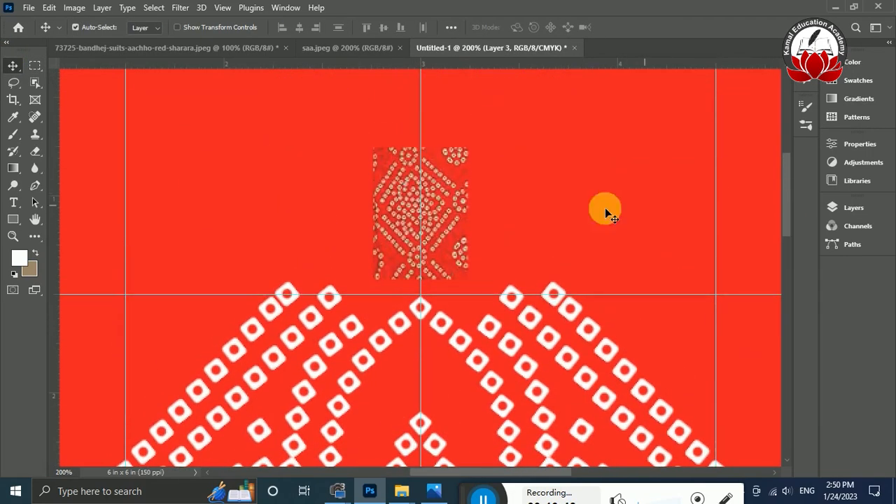
drag(447, 218, 433, 214)
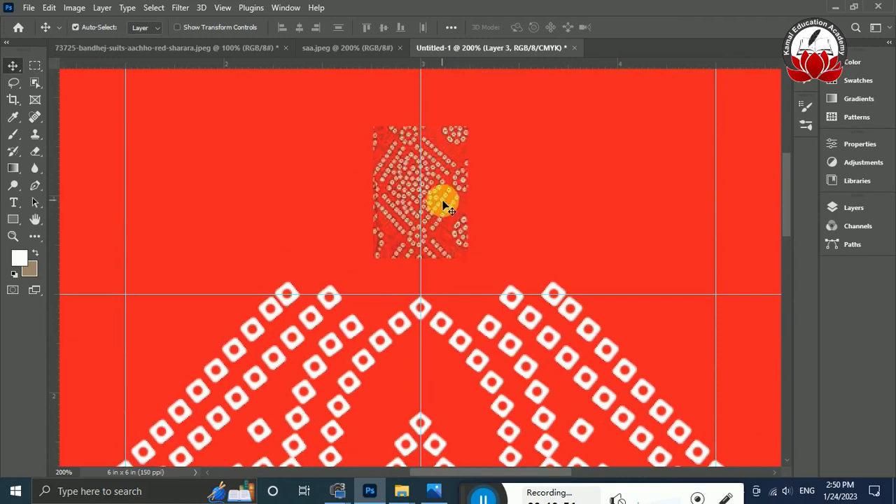
Step: Merge Layer 2 and its three copies into a single motif layer
key(ctrl+0)
click(854, 207)
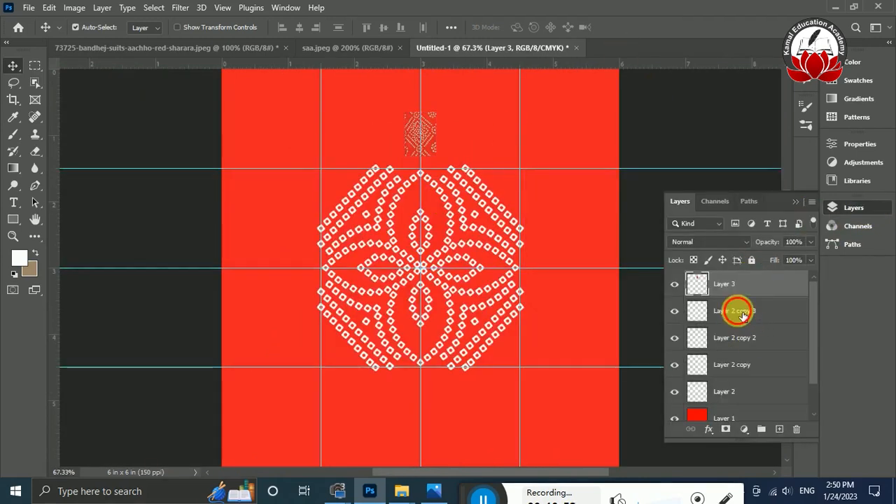
shift+click(747, 393)
key(ctrl+e)
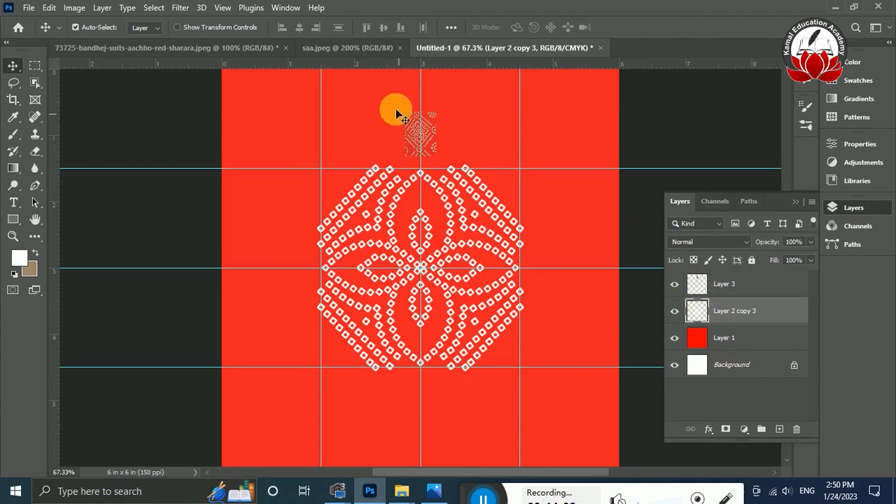
Step: Offset the merged motif 450 pixels right and 450 pixels down with wrap around
key(ctrl+alt+i)
key(Escape)
click(180, 7)
mouse_move(273, 274)
click(360, 352)
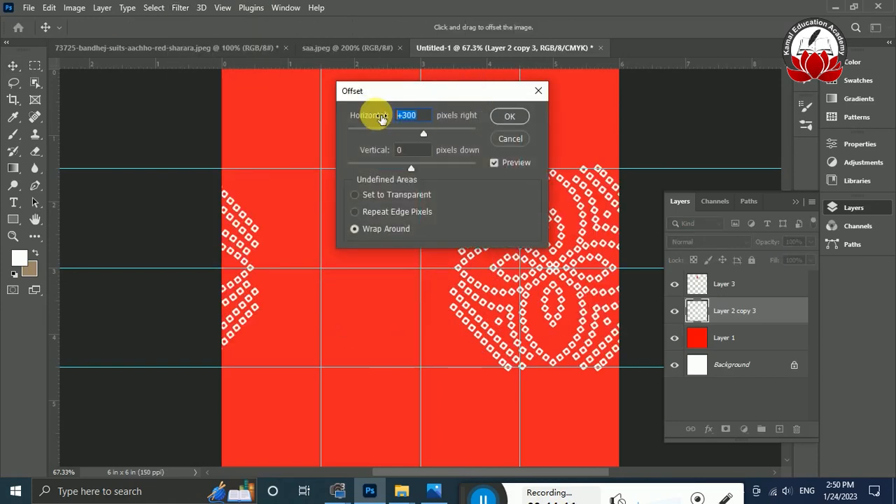
text(450)
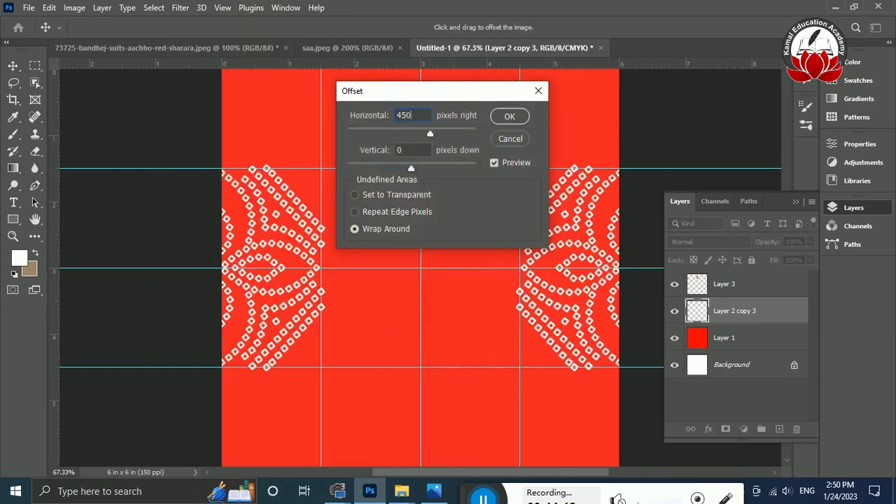
text(450)
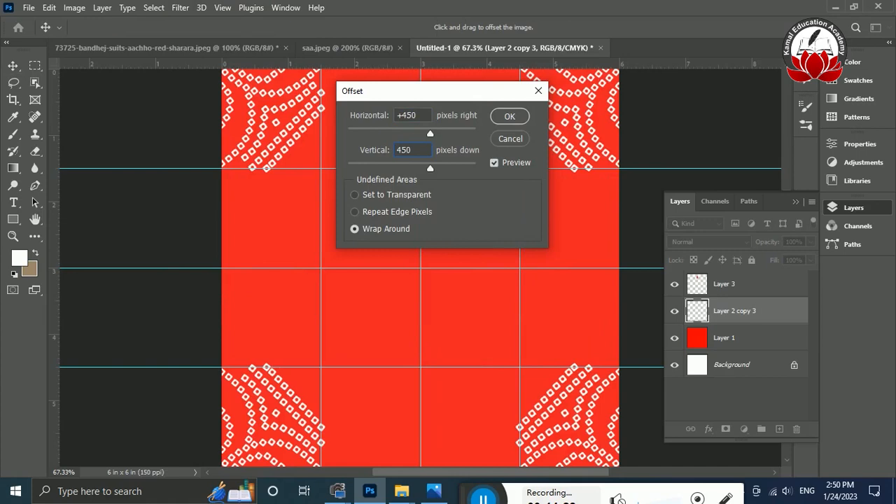
key(Return)
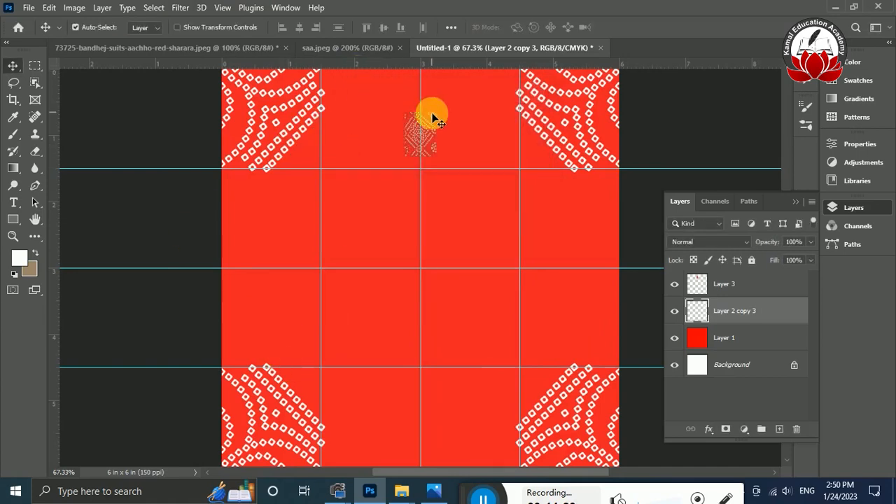
Step: Move the fabric swatch down along the central vertical guide to just above the 3-inch horizontal guide
key(ctrl+1)
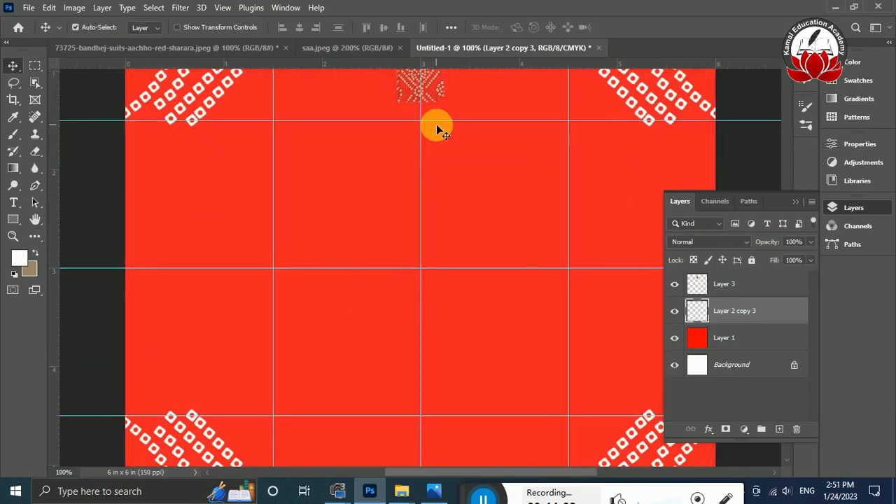
click(797, 202)
scroll(788, 231, up, 3)
drag(434, 182, 435, 323)
key(ctrl+plus)
key(ctrl+plus)
drag(460, 381, 472, 273)
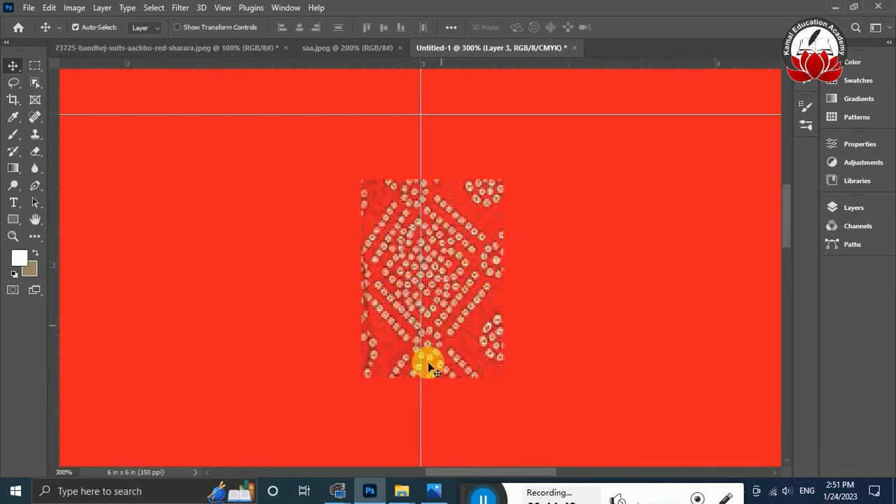
scroll(786, 255, down, 8)
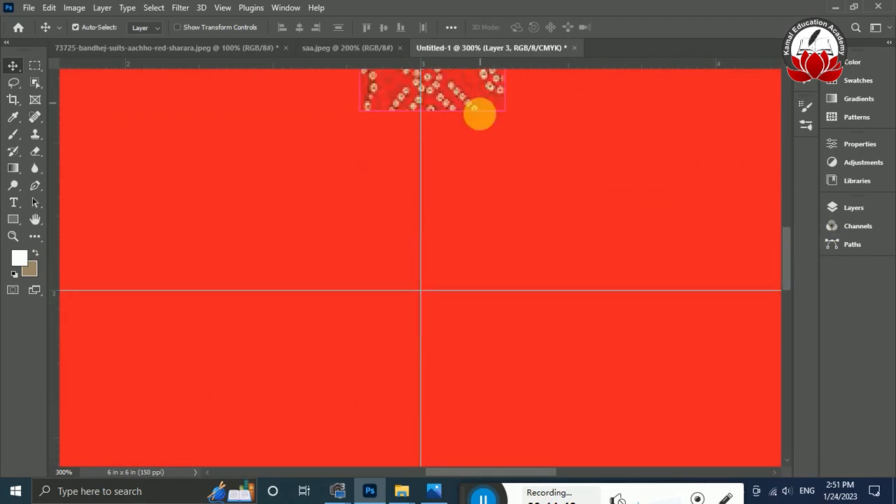
drag(480, 100, 436, 185)
Step: Draw a circle about 0.35 in wide filled with the sampled background red and place it at the central guide intersection
click(14, 220)
click(77, 232)
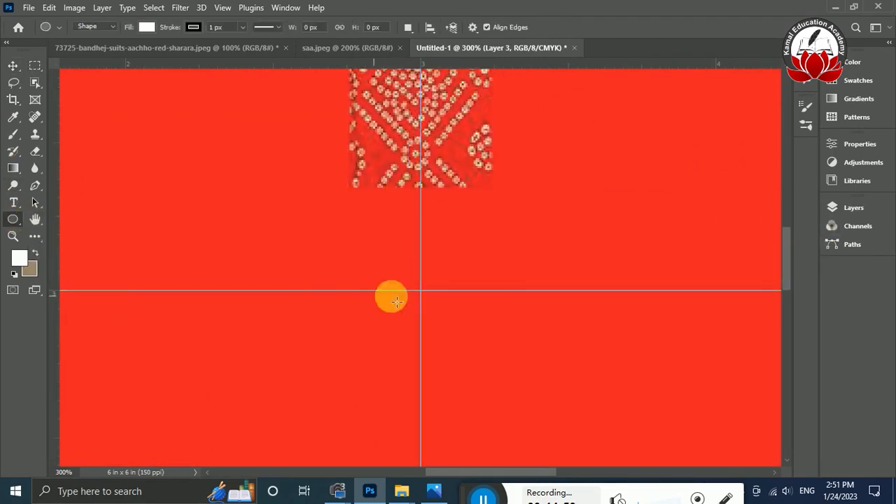
alt+click(434, 316)
drag(434, 313, 541, 447)
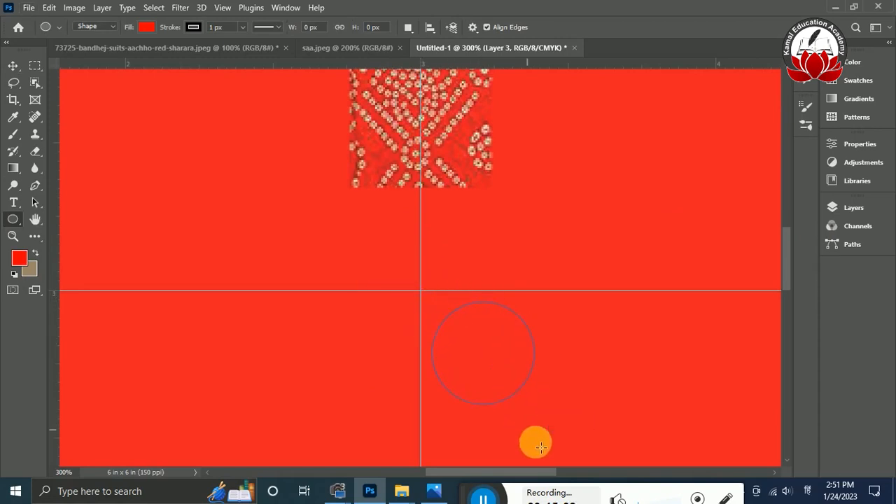
click(13, 65)
drag(537, 361, 475, 291)
Step: Enlarge the circle around its centre to about 0.96 in across
key(ctrl+t)
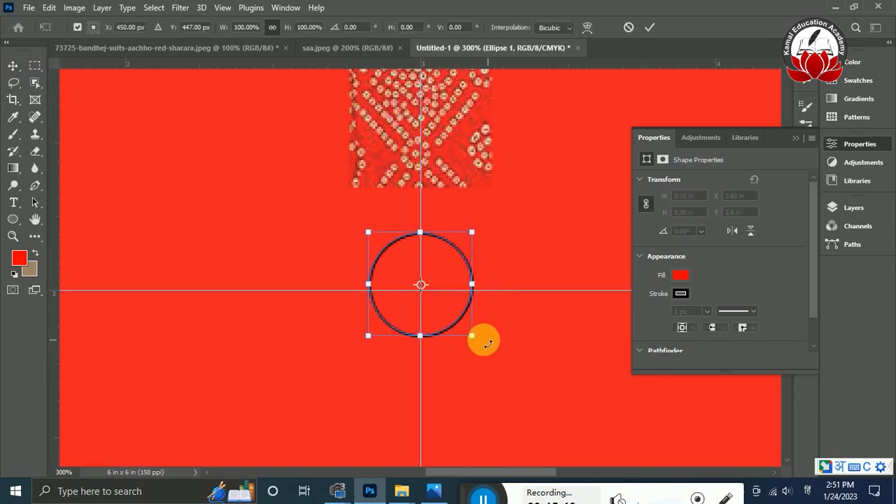
drag(480, 341, 494, 354)
key(Return)
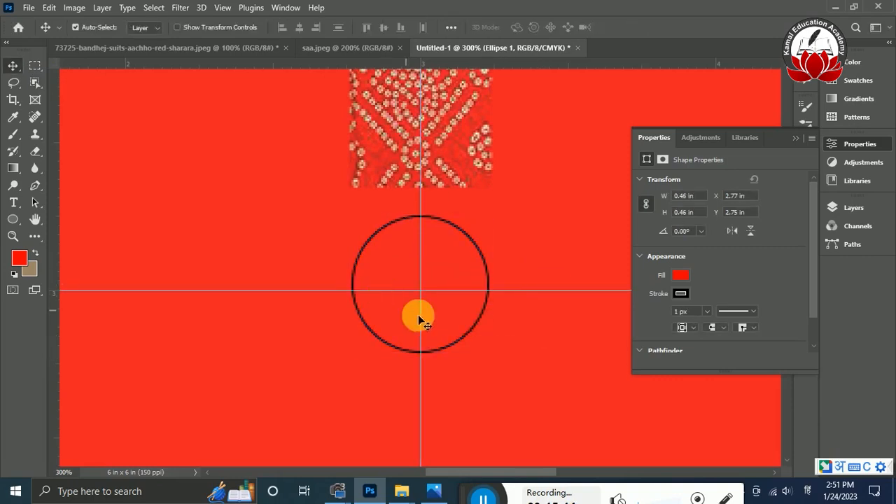
key(ctrl+minus)
key(ctrl+0)
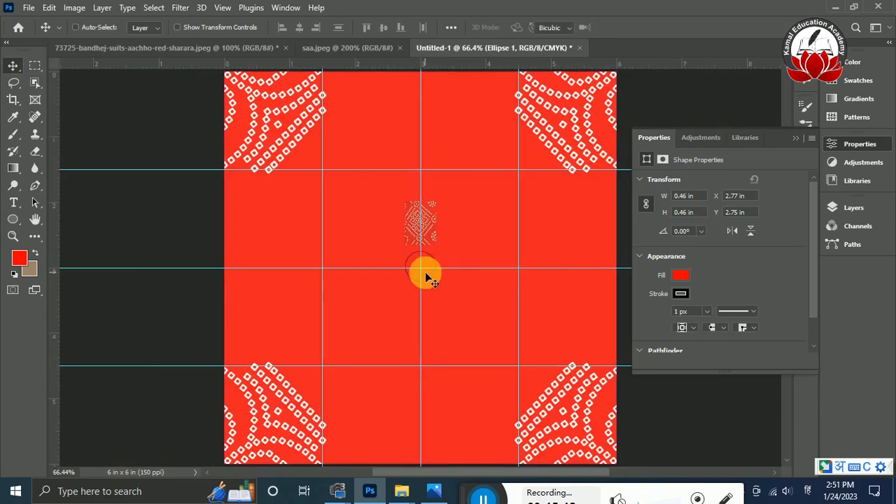
key(ctrl+t)
drag(436, 281, 455, 299)
key(Return)
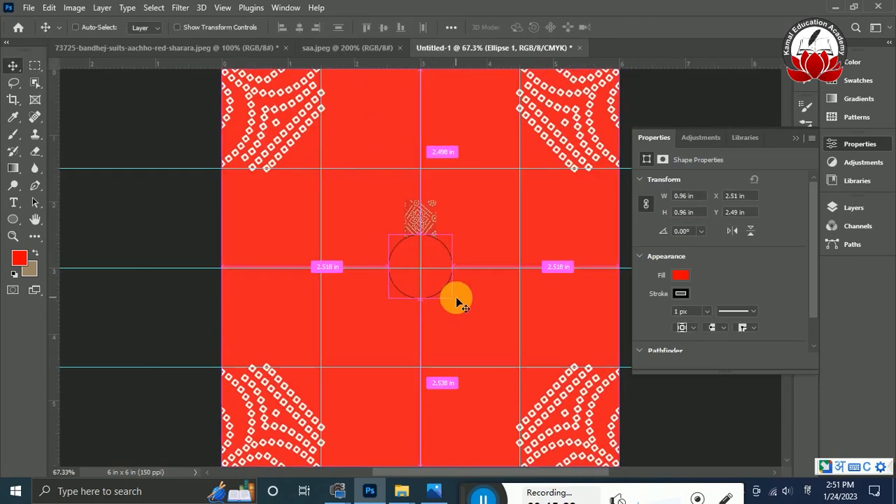
Step: Scale the circle around its centre to about 0.8 in across and keep its layer selected
key(ctrl+plus)
key(ctrl+plus)
key(ctrl+t)
drag(516, 357, 510, 342)
key(Return)
right_click(484, 304)
click(485, 316)
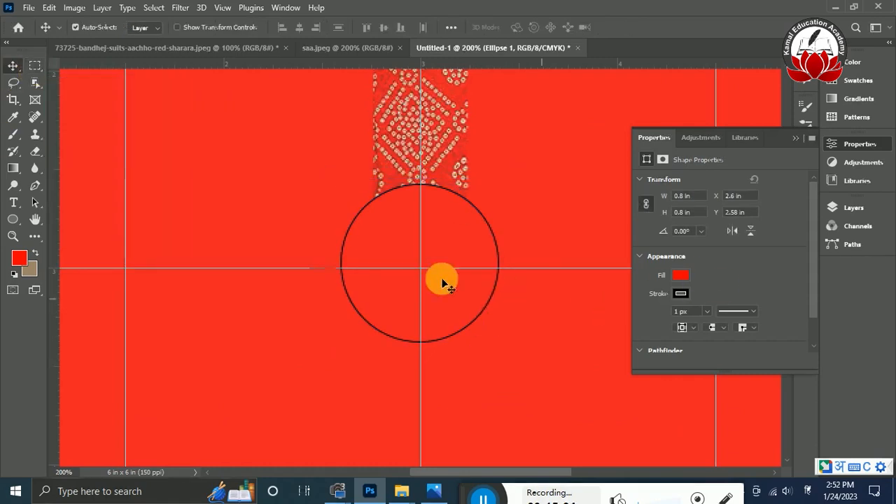
Step: Try to stroke the circle's path directly on its shape layer using the Pen tool
click(36, 186)
right_click(342, 272)
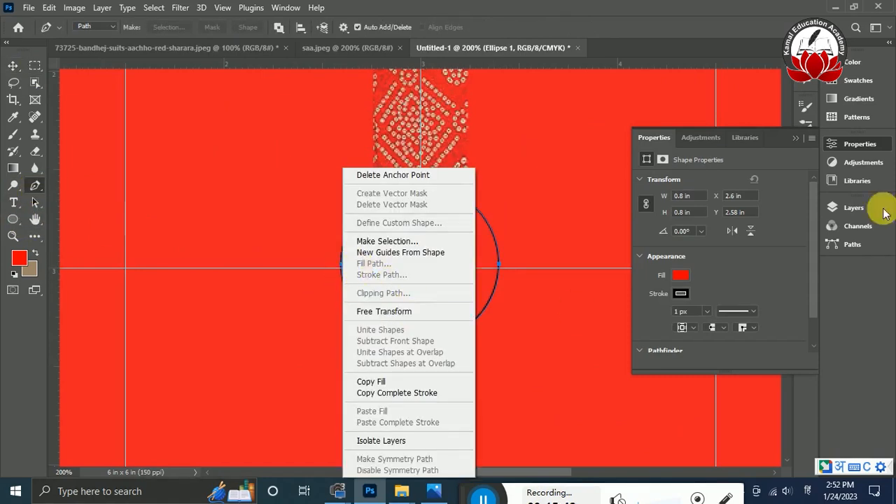
key(Escape)
click(860, 145)
right_click(343, 269)
key(Escape)
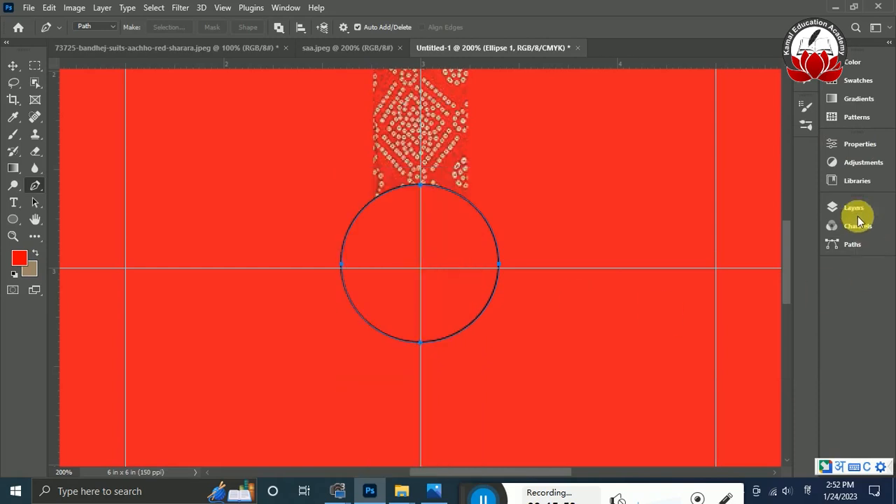
Step: Add a new layer above the circle, then reselect the circle's shape layer and try to stroke its path
click(854, 207)
click(780, 429)
right_click(343, 270)
click(728, 311)
click(729, 310)
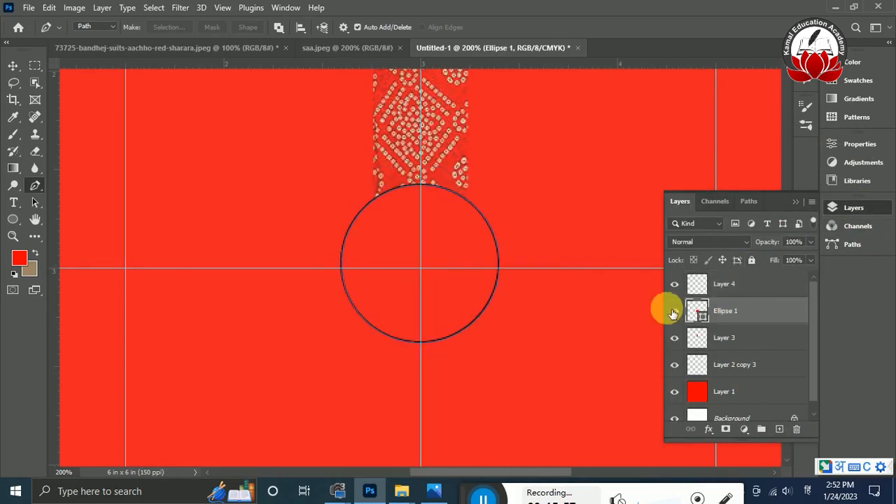
right_click(344, 270)
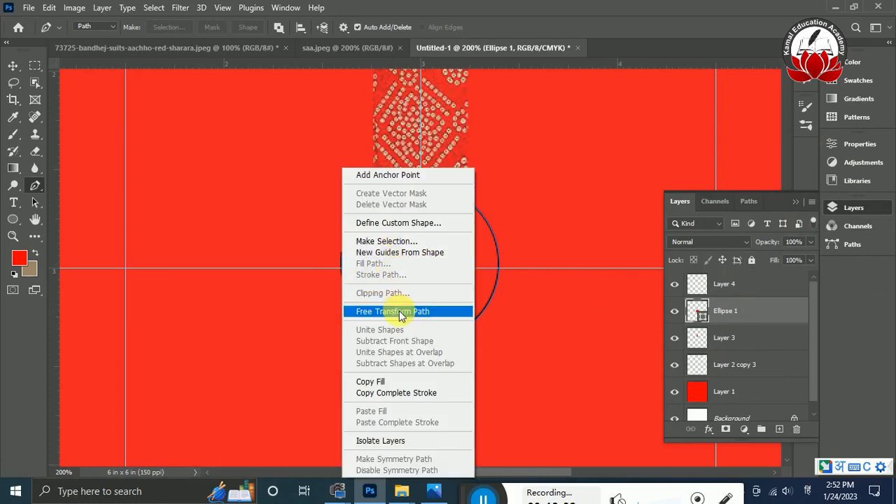
key(Escape)
Step: Review the circle's fill type options in its shape properties
click(860, 144)
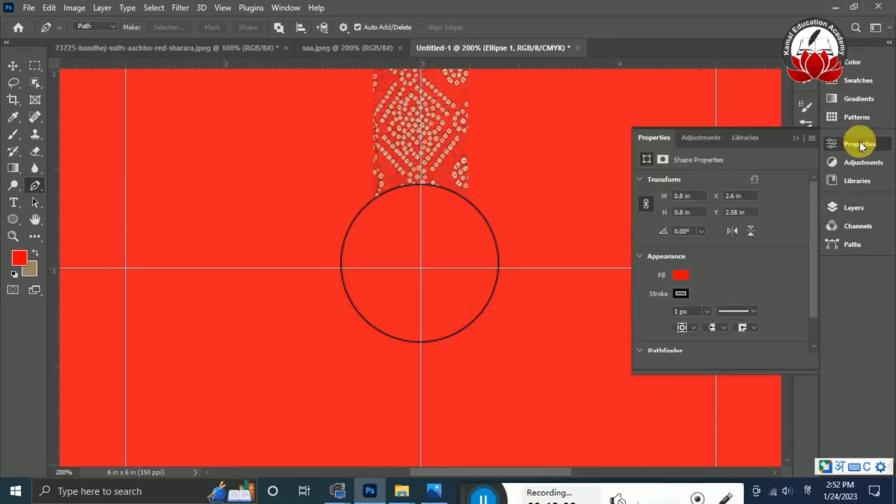
scroll(811, 233, down, 1)
click(681, 243)
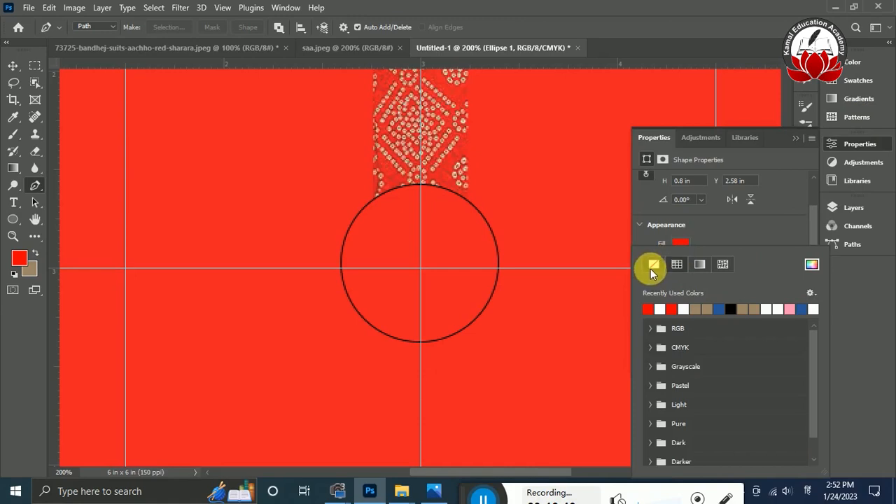
click(721, 264)
click(745, 229)
click(682, 244)
click(798, 229)
click(797, 138)
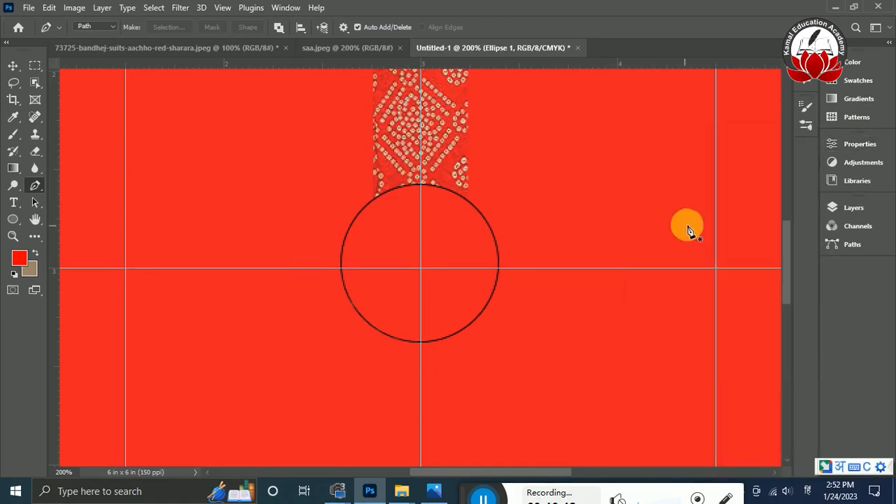
Step: Trace the circle with a closed Pen tool path of curved segments anchored at its four quadrant points
click(341, 269)
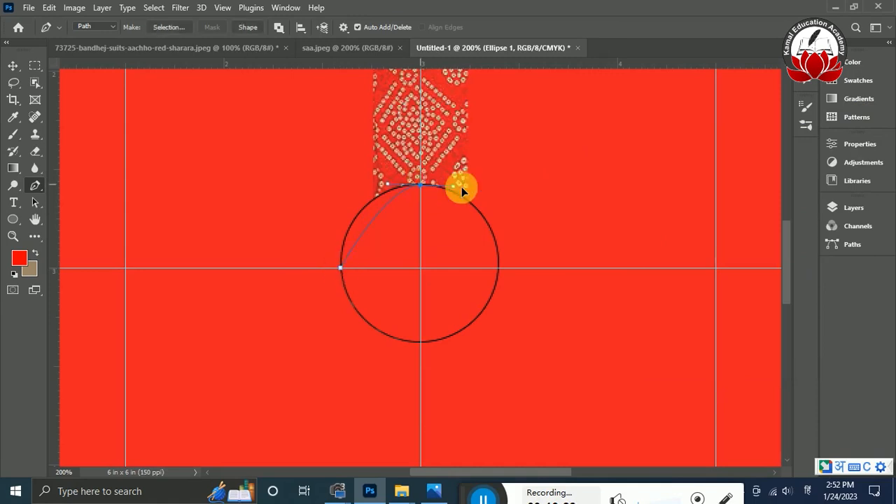
drag(500, 187, 504, 180)
alt+click(421, 185)
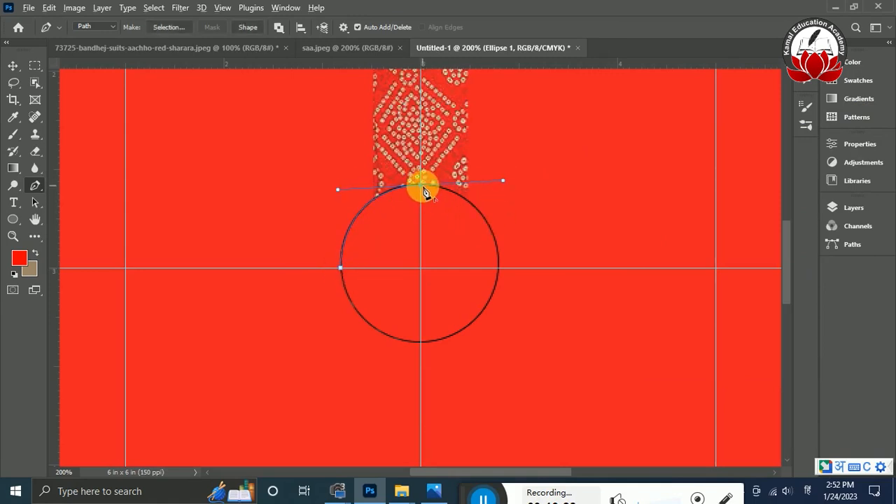
drag(511, 355, 503, 351)
alt+click(498, 268)
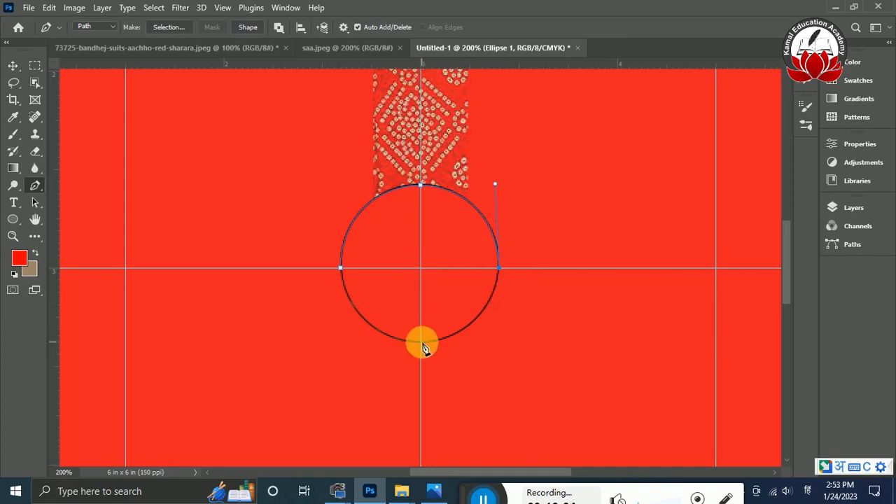
drag(351, 344, 349, 345)
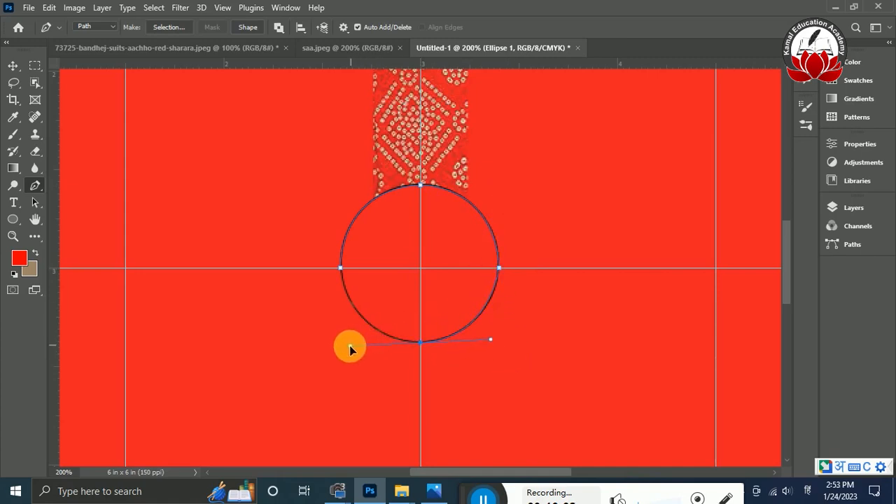
alt+click(421, 342)
click(342, 269)
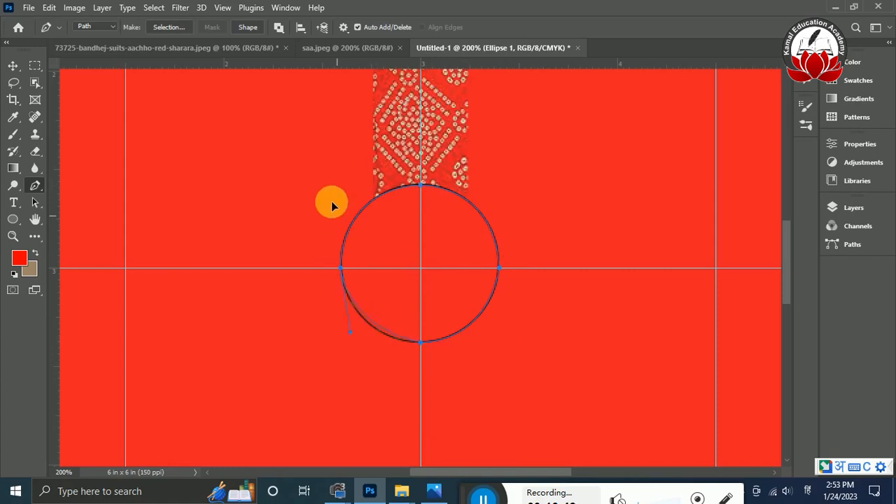
Step: Switch the keyboard input language to English (United States) and try to stroke the traced path on the shape layer
right_click(343, 270)
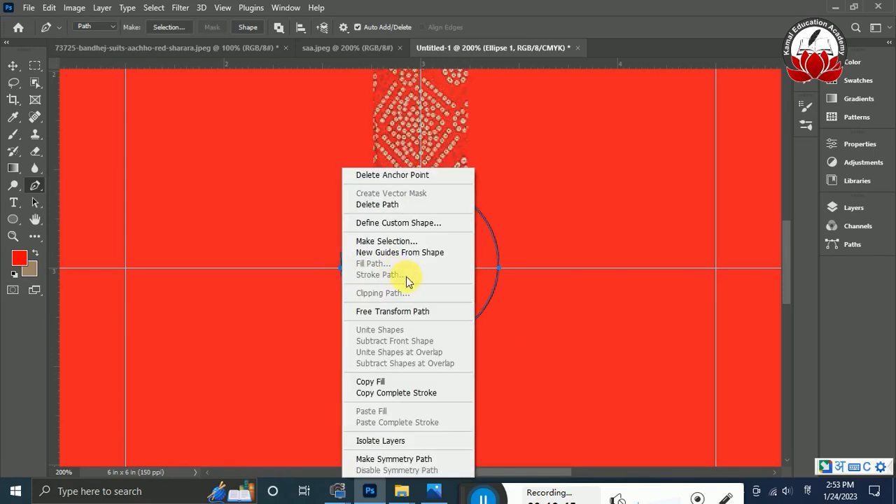
click(26, 188)
text(bb)
key(Escape)
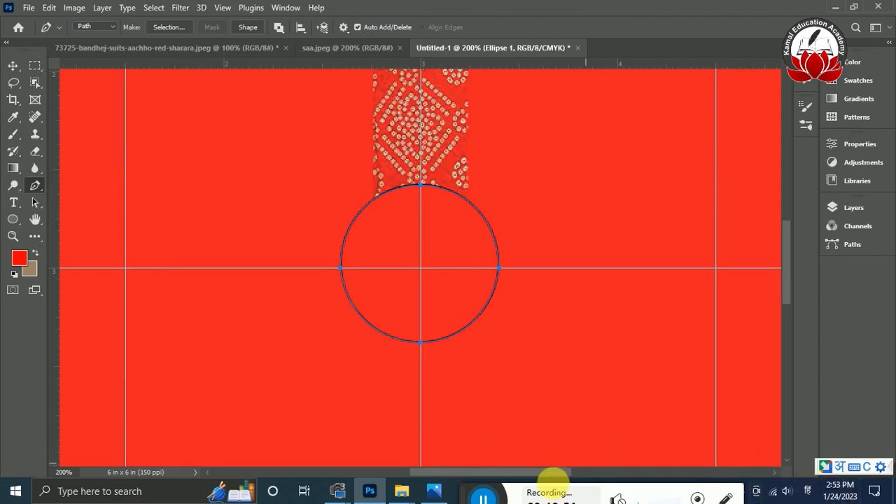
click(805, 491)
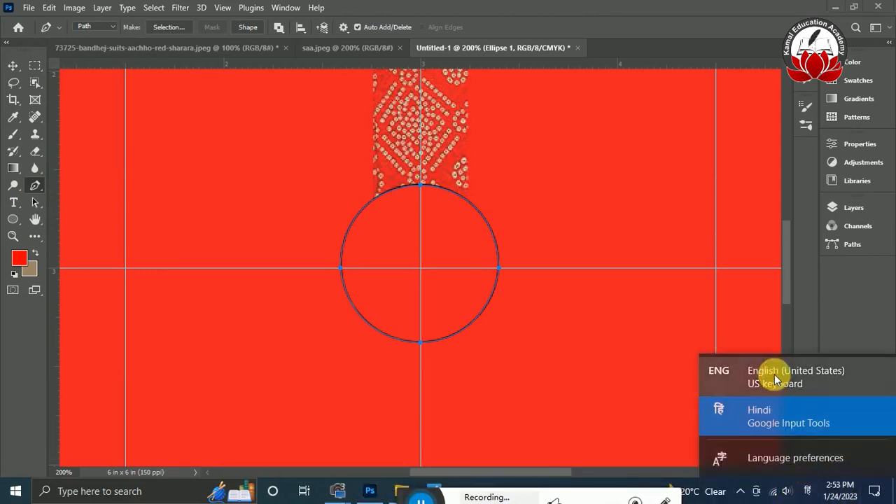
click(715, 368)
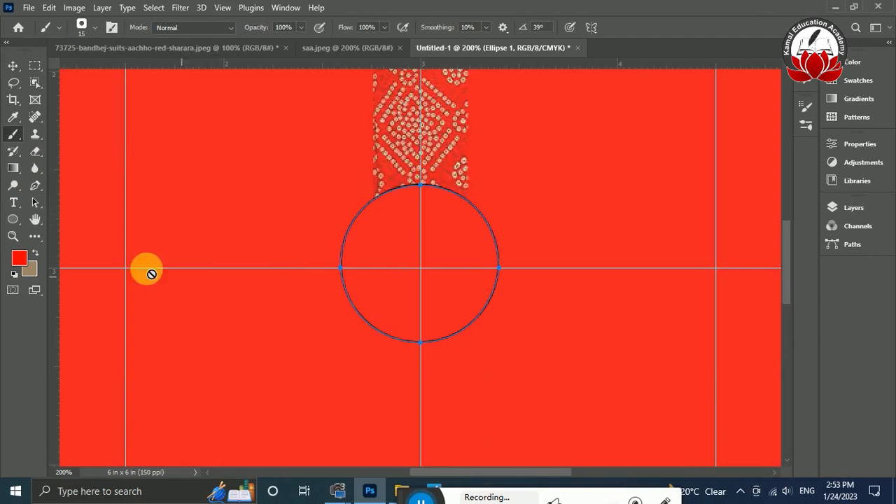
right_click(341, 270)
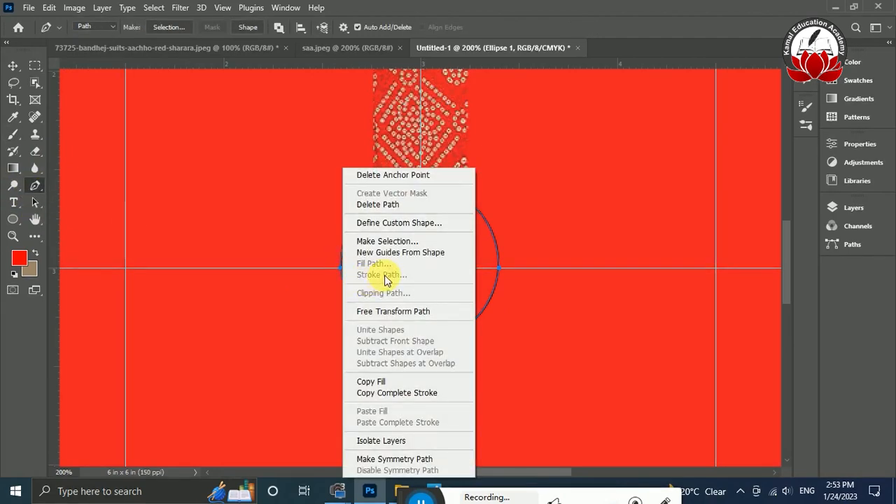
Step: Try stroking the traced circular path on Layer 4 with the red foreground colour
click(854, 207)
click(853, 208)
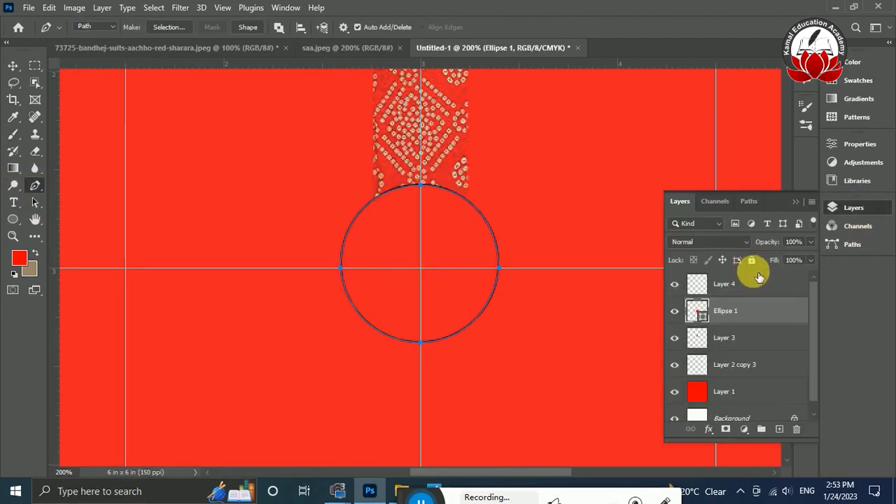
click(742, 284)
right_click(342, 270)
click(378, 273)
click(536, 153)
key(ctrl+plus)
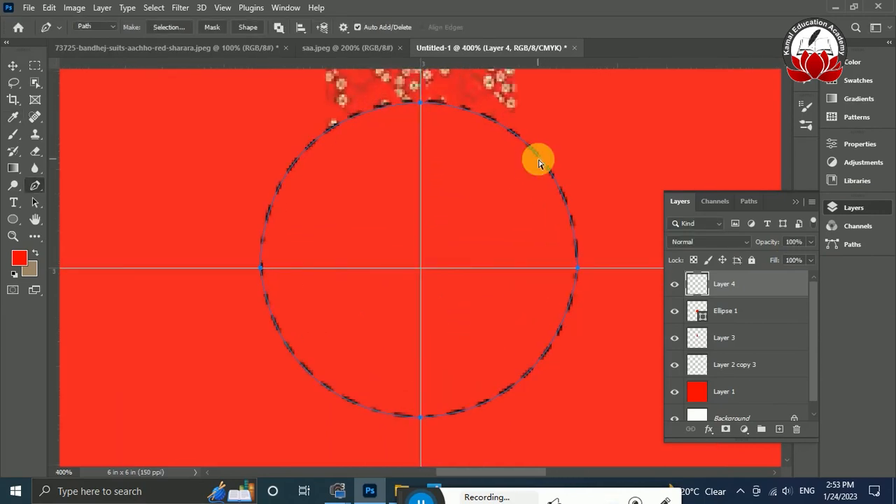
key(ctrl+0)
key(ctrl+plus)
key(ctrl+plus)
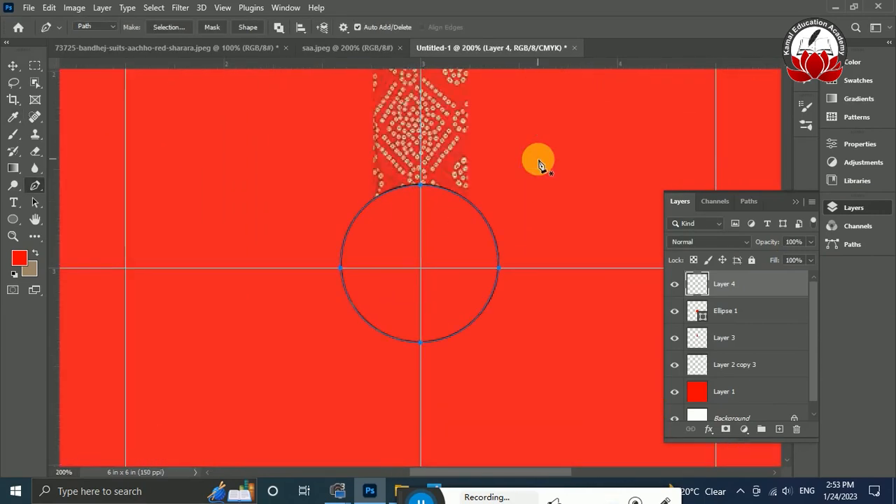
Step: Stroke the circular path on Layer 4 with the brush in white (ffffff) and delete the Ellipse 1 layer
click(19, 256)
text(ffffff)
click(851, 121)
right_click(341, 266)
click(414, 271)
key(Return)
click(740, 310)
key(Delete)
Step: Stamp one white brush dot on Layer 4 at the guide intersection in the centre of the dotted ring
key(b)
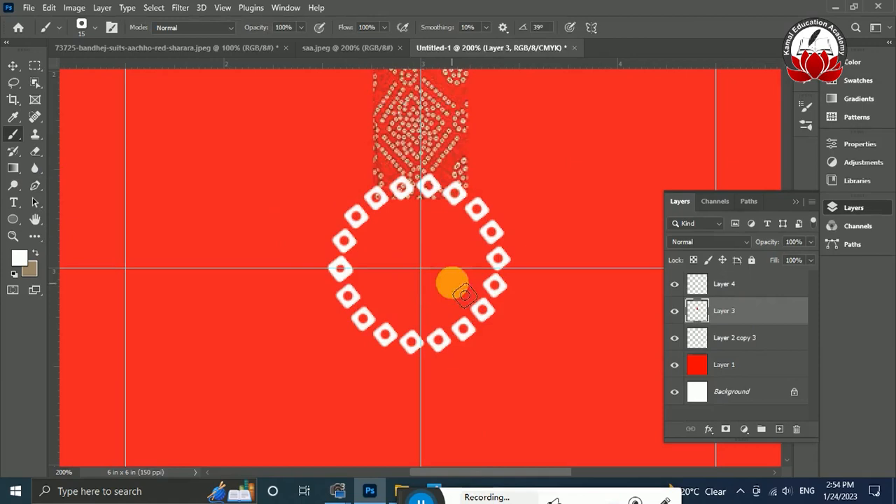
click(420, 269)
key(ctrl+0)
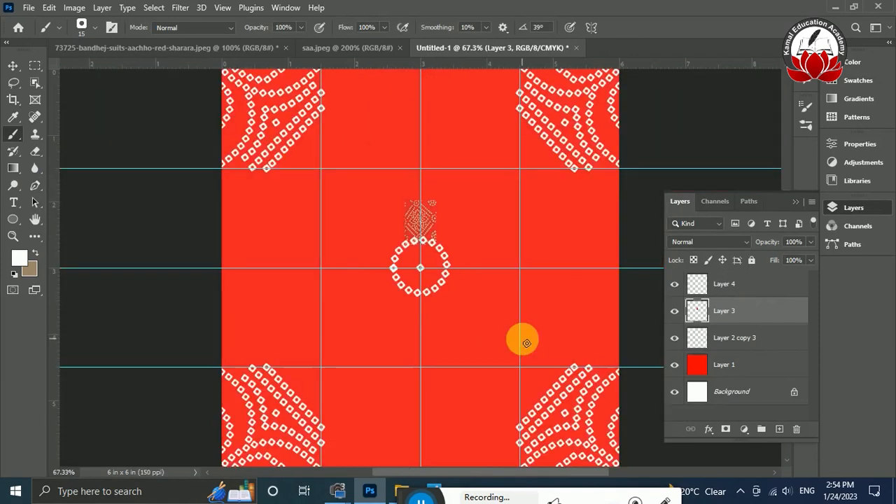
click(675, 312)
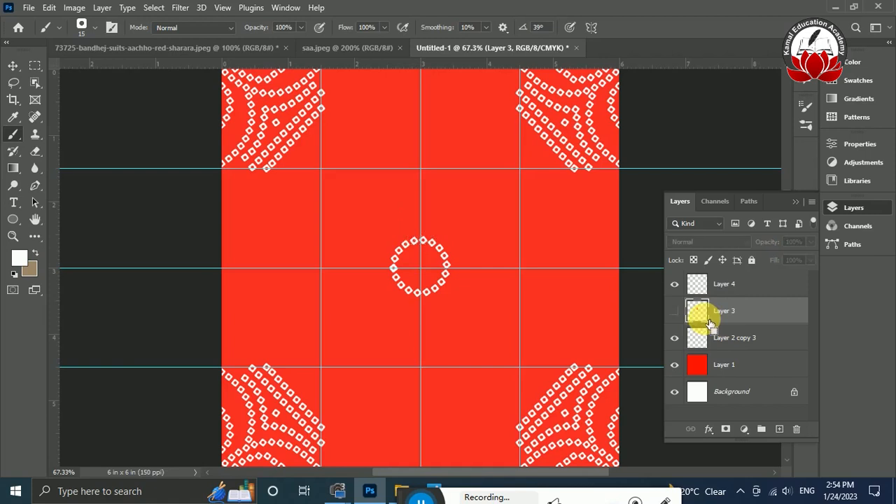
click(710, 284)
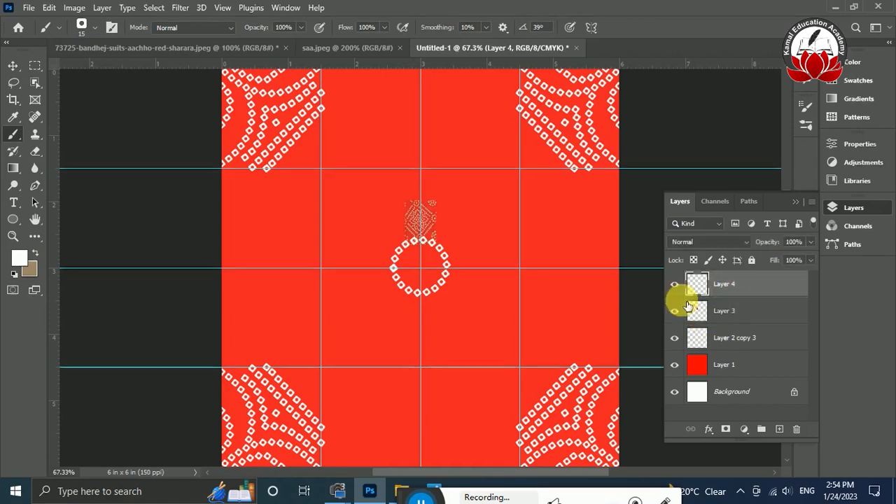
click(420, 268)
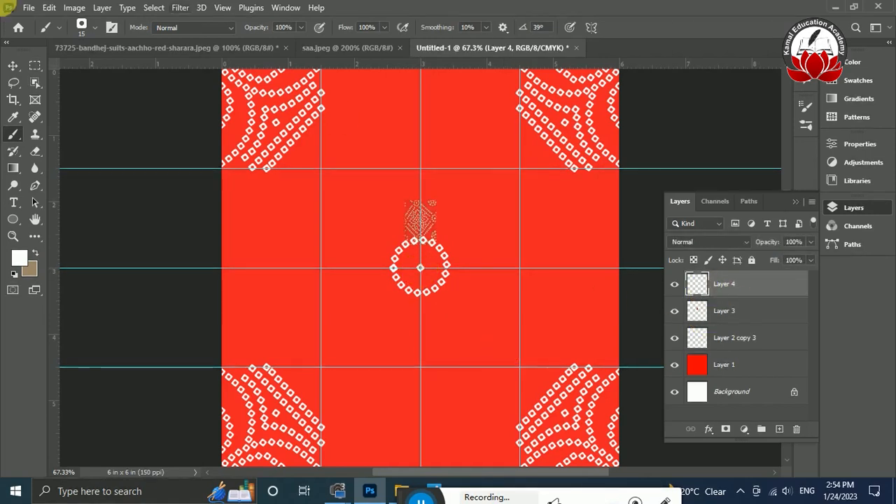
Step: Duplicate Layer 4 and flip the left half of the copied ring horizontally out to the artwork's left edge
key(ctrl+j)
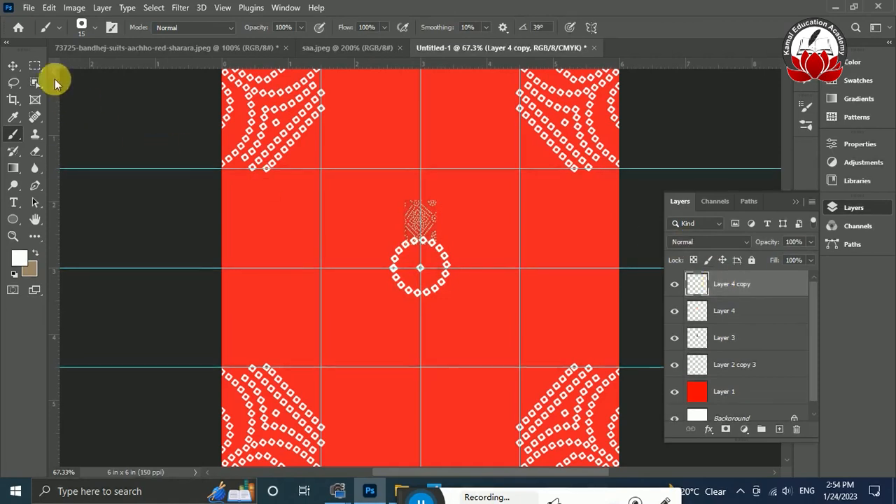
click(35, 65)
drag(180, 175, 420, 365)
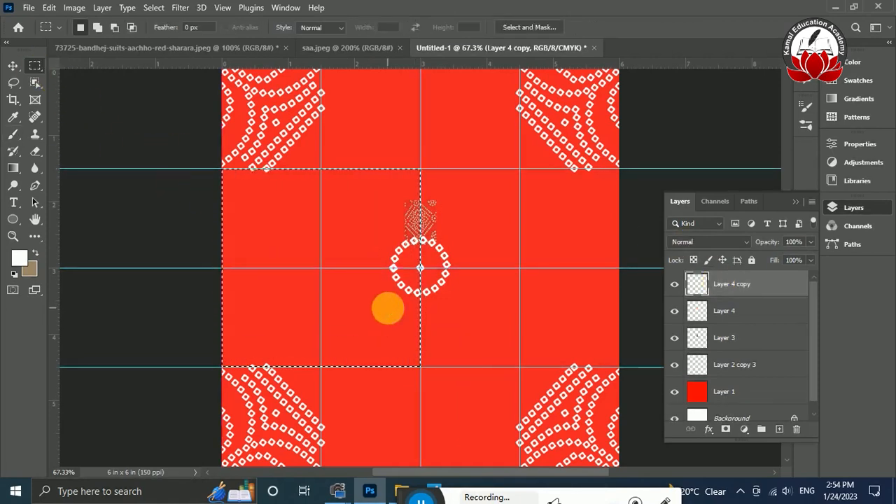
key(ctrl+t)
right_click(390, 301)
click(457, 282)
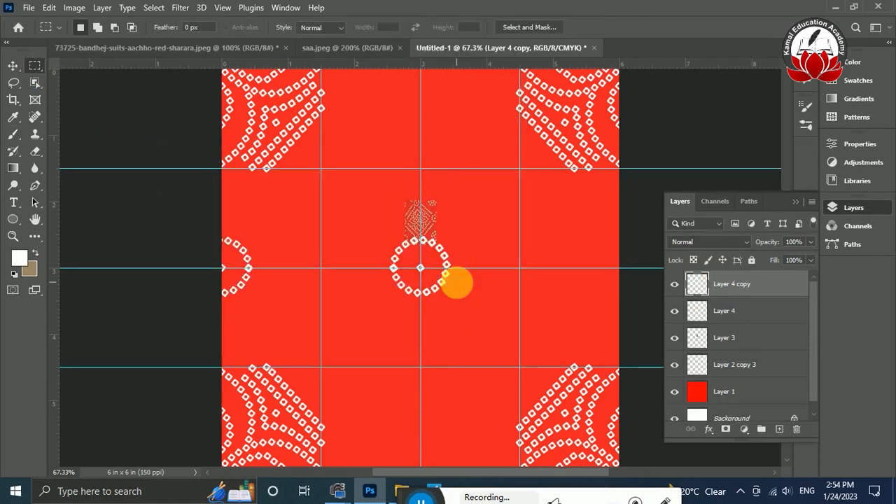
Step: Flip the right half of the copied ring horizontally out to the artwork's right edge and deselect
drag(420, 168, 646, 364)
right_click(541, 288)
click(495, 306)
key(ctrl+t)
right_click(495, 306)
click(556, 286)
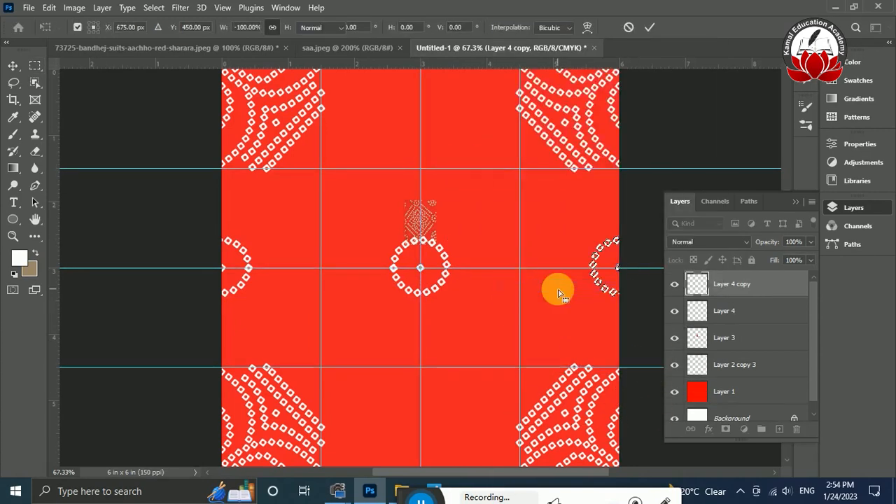
key(Return)
key(ctrl+d)
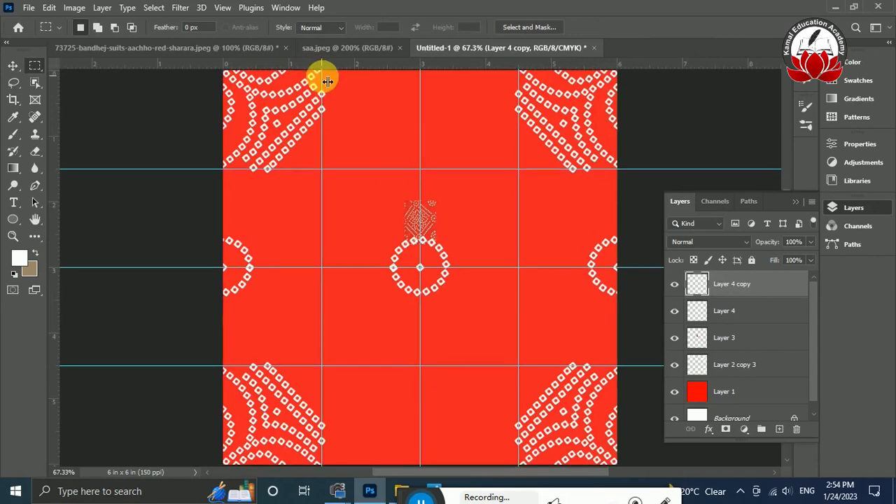
Step: On Layer 4, flip the upper half of the central ring vertically up to the artwork's top edge
click(760, 311)
drag(325, 77, 500, 257)
key(ctrl+t)
right_click(469, 249)
click(525, 464)
key(Return)
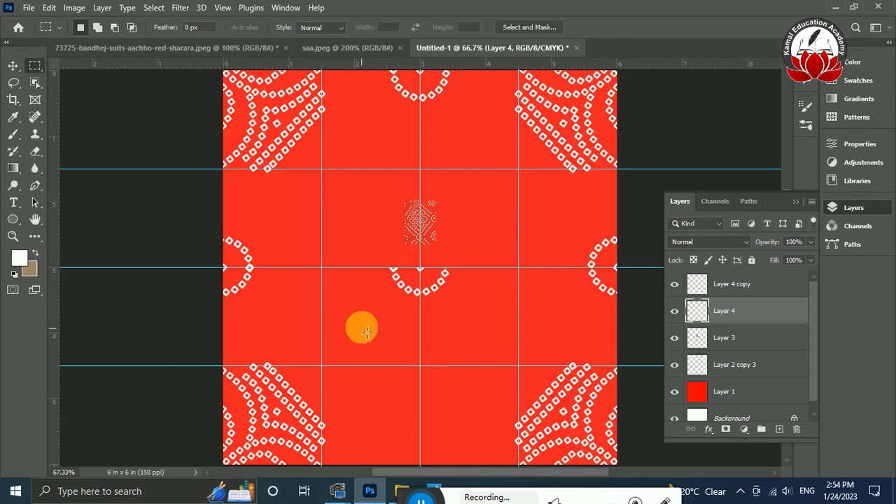
Step: Flip the remaining lower half of the ring on Layer 4 vertically down to the artwork's bottom edge
drag(322, 267, 525, 468)
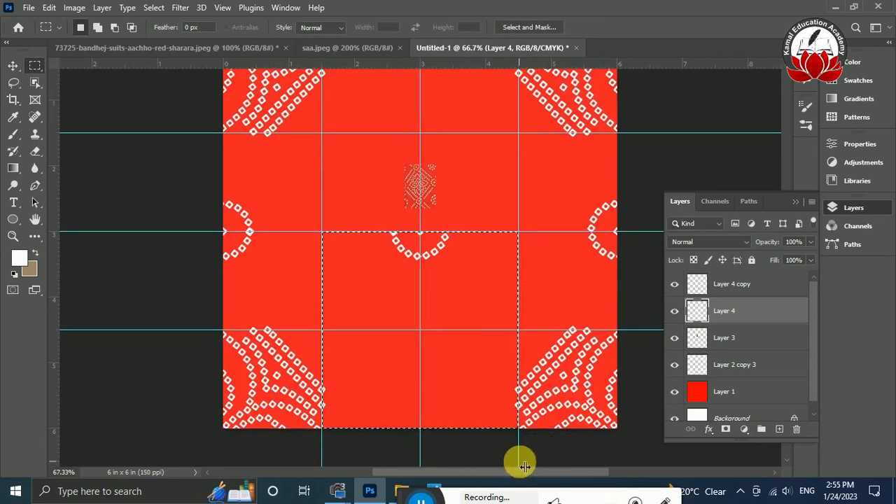
key(ctrl+t)
right_click(484, 386)
click(548, 376)
key(Return)
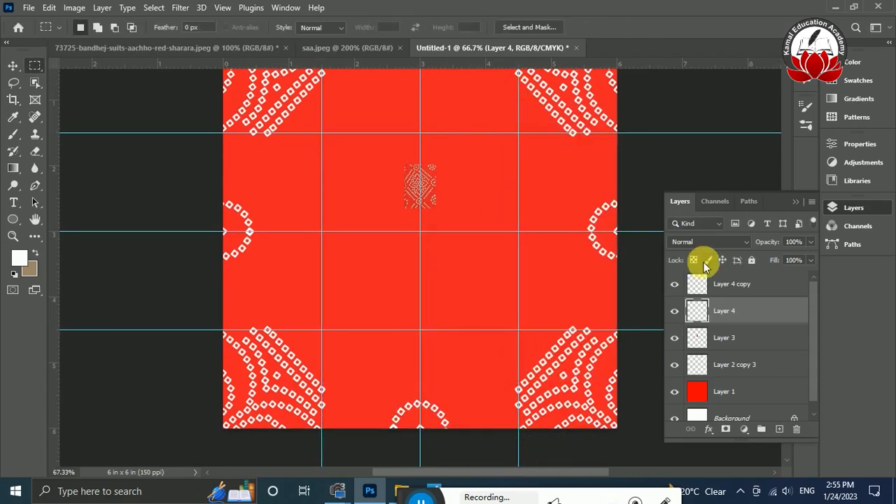
Step: Lasso the two innermost diagonal dot rows of the upper-left corner motif and delete them from Layer 2 copy 3
click(799, 202)
scroll(790, 224, up, 3)
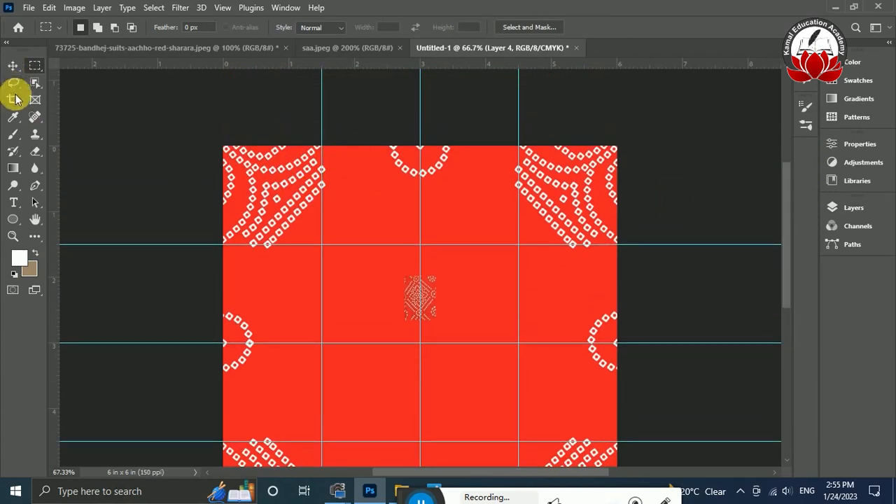
key(ctrl+plus)
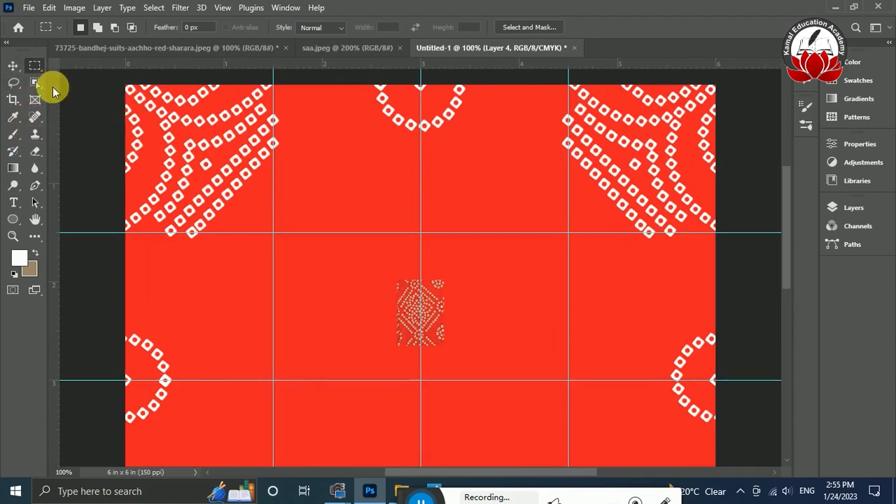
click(13, 83)
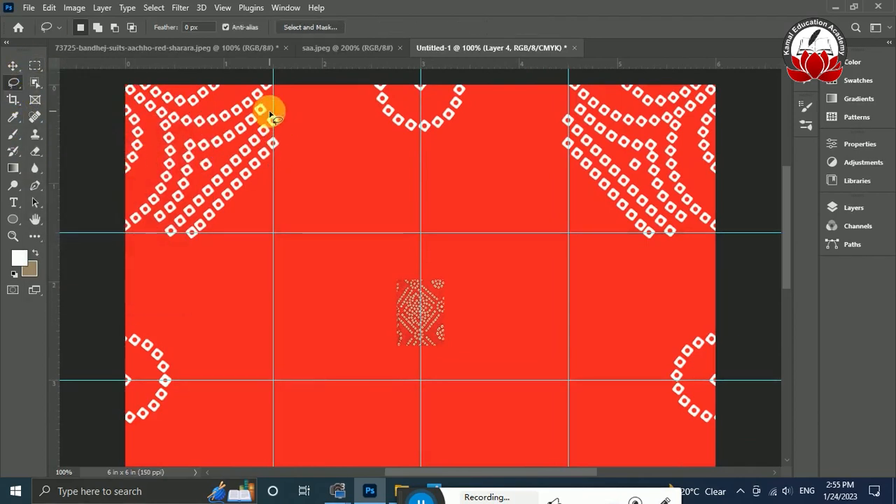
mouse_move(200, 190)
mouse_down()
mouse_move(176, 219)
mouse_move(165, 258)
mouse_move(298, 130)
mouse_up()
click(847, 208)
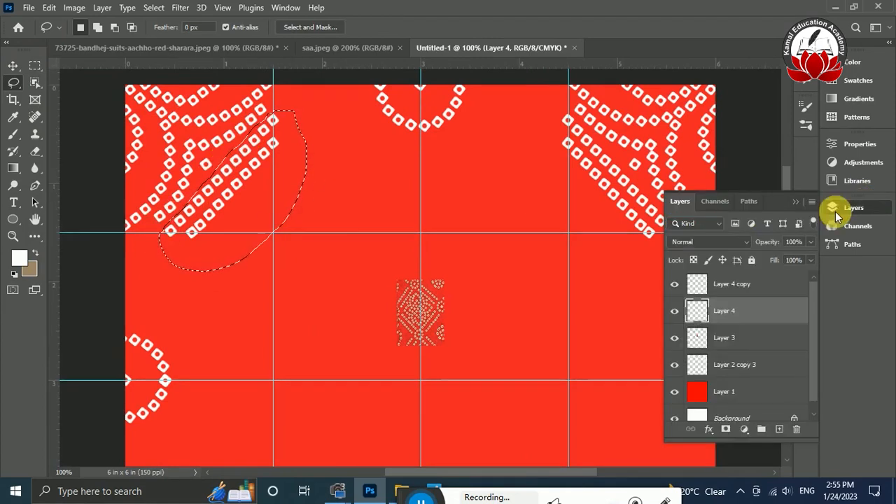
click(744, 363)
key(ctrl+d)
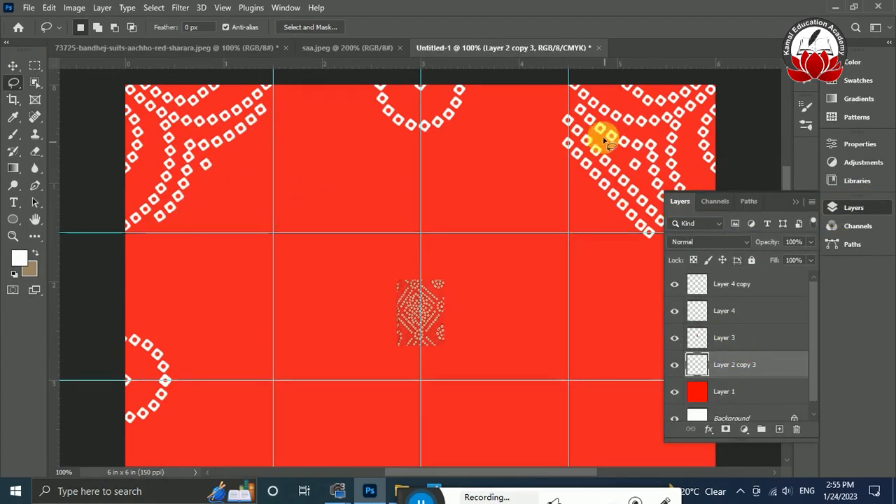
Step: Lasso and delete the two innermost diagonal dot rows of the upper-right corner motif, and deselect
drag(534, 472, 581, 472)
mouse_move(374, 92)
mouse_down()
mouse_move(427, 123)
mouse_move(473, 170)
mouse_up()
mouse_move(505, 212)
mouse_down()
mouse_move(364, 178)
mouse_move(357, 105)
mouse_up()
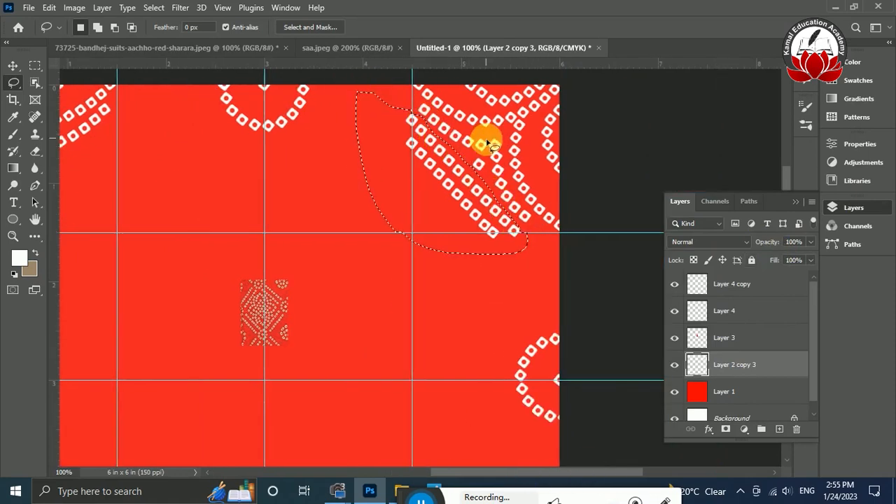
key(Delete)
key(ctrl+d)
Step: Remove the two innermost diagonal dot rows of the lower-right corner motif and clear the selection
drag(777, 180, 790, 273)
mouse_move(440, 191)
mouse_down()
mouse_move(424, 226)
mouse_move(415, 357)
mouse_up()
mouse_move(438, 327)
mouse_down()
mouse_move(516, 236)
mouse_move(434, 187)
mouse_up()
key(ctrl+d)
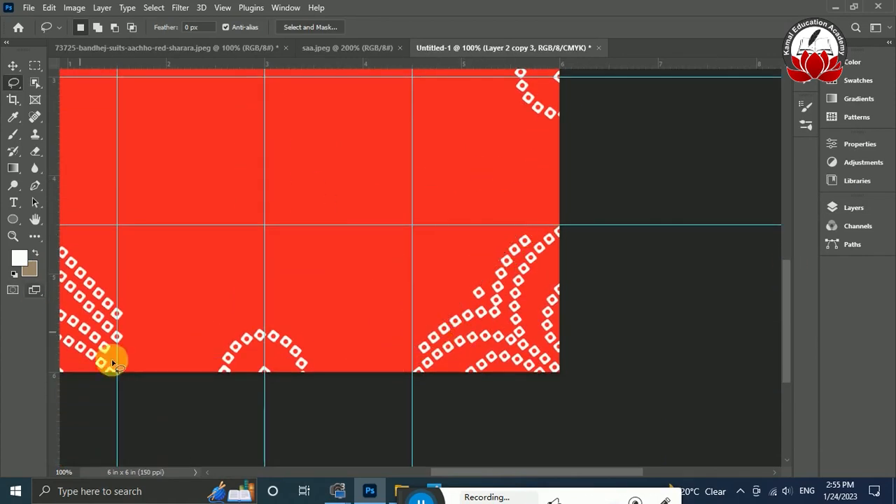
Step: Lasso and delete the two innermost diagonal dot rows of the lower-left corner motif, and deselect
drag(447, 475, 391, 474)
drag(184, 216, 259, 300)
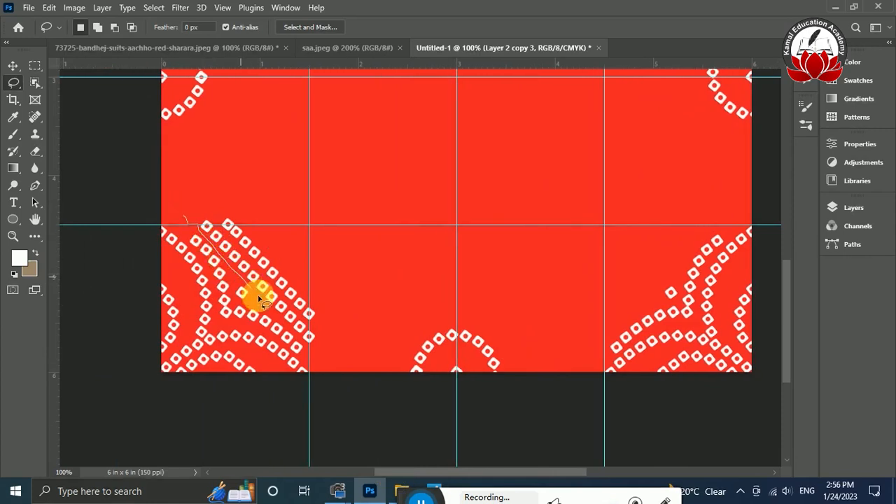
mouse_move(303, 343)
mouse_down()
mouse_move(241, 194)
mouse_move(193, 210)
mouse_up()
key(Delete)
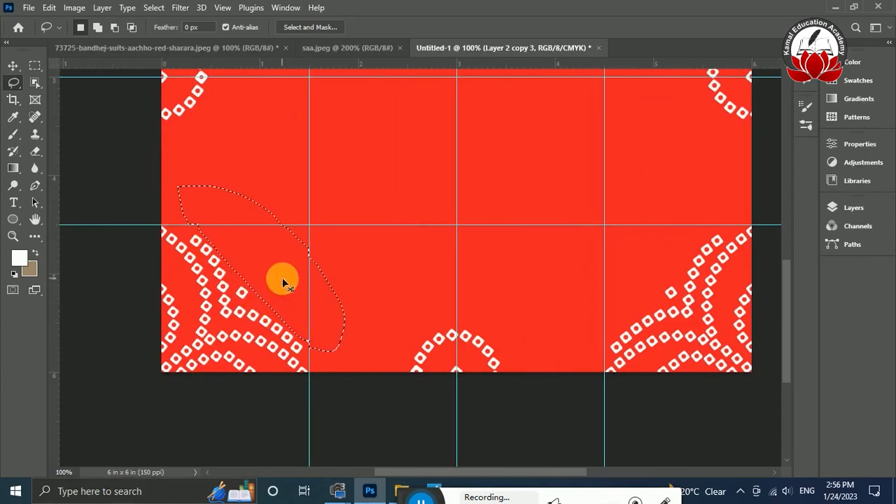
key(ctrl+d)
drag(295, 331, 323, 326)
Step: Try stroking a straight dotted diagonal from below the left-edge ring to the artwork's bottom edge on Layer 2 copy 3, and undo it
key(ctrl+minus)
click(35, 187)
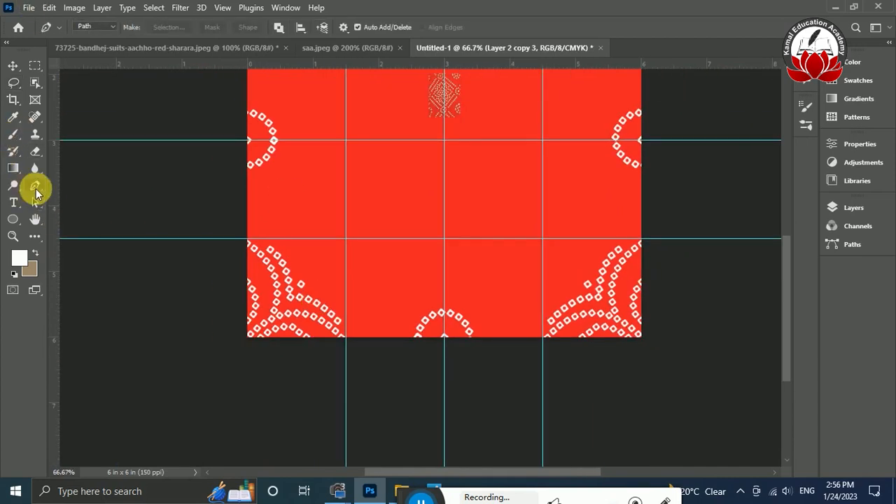
click(247, 175)
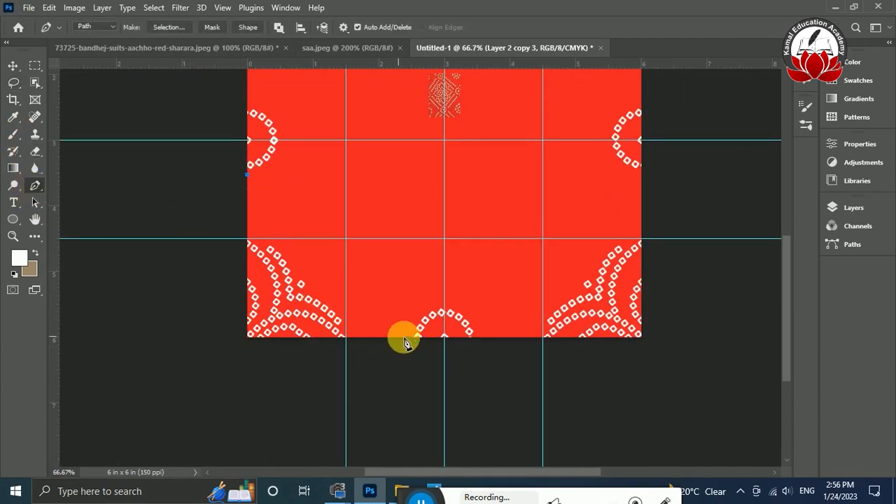
right_click(409, 339)
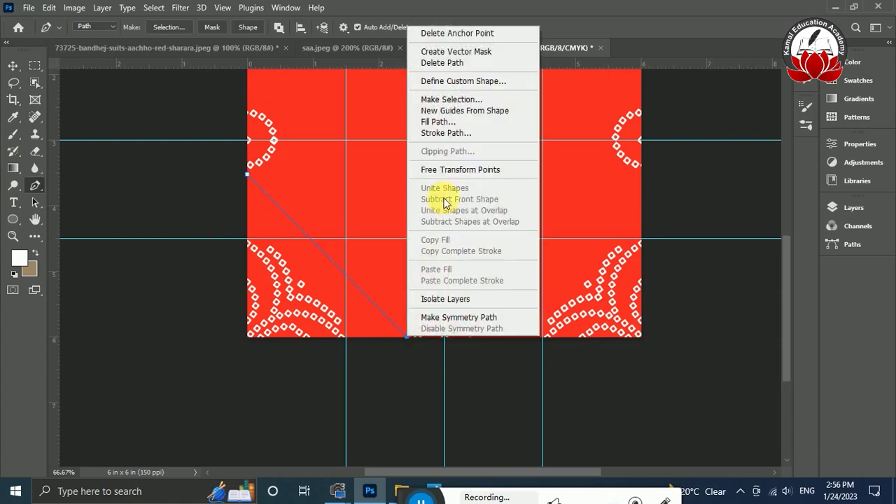
click(446, 133)
key(Return)
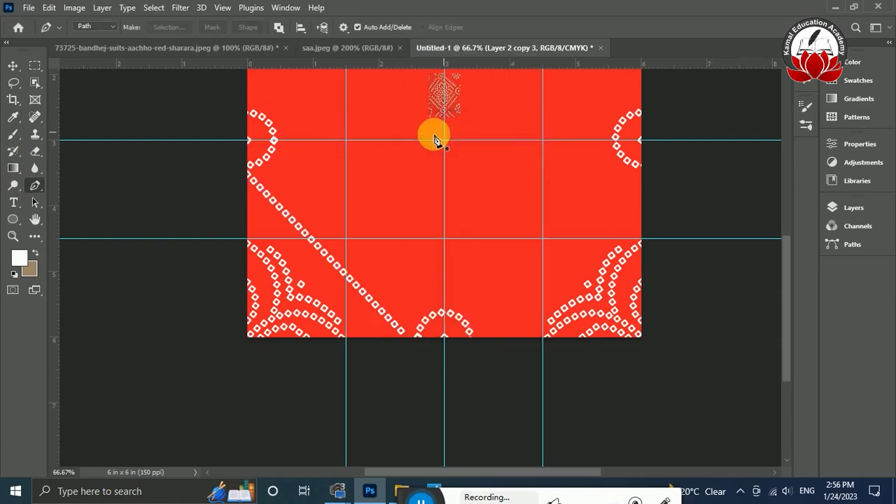
key(ctrl+z)
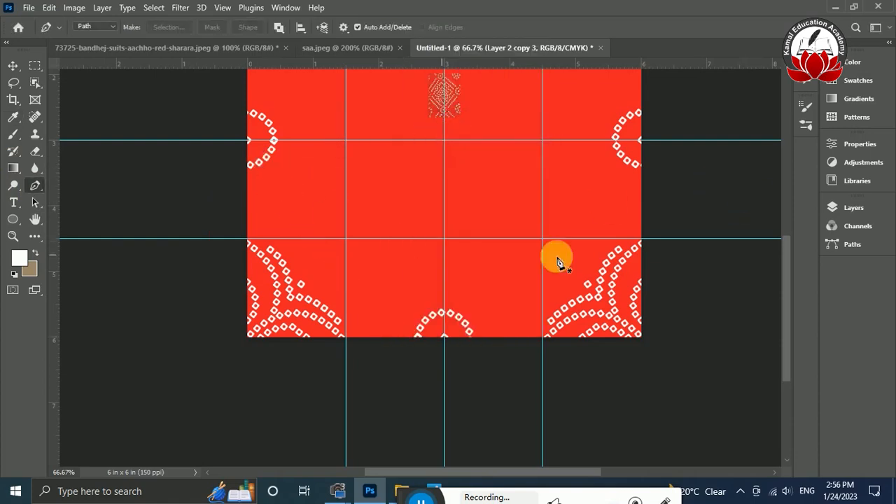
Step: Add a new layer above Layer 4 copy and stroke a straight dotted diagonal from below the left-edge ring to beside the bottom-edge ring
click(831, 210)
click(739, 292)
click(780, 430)
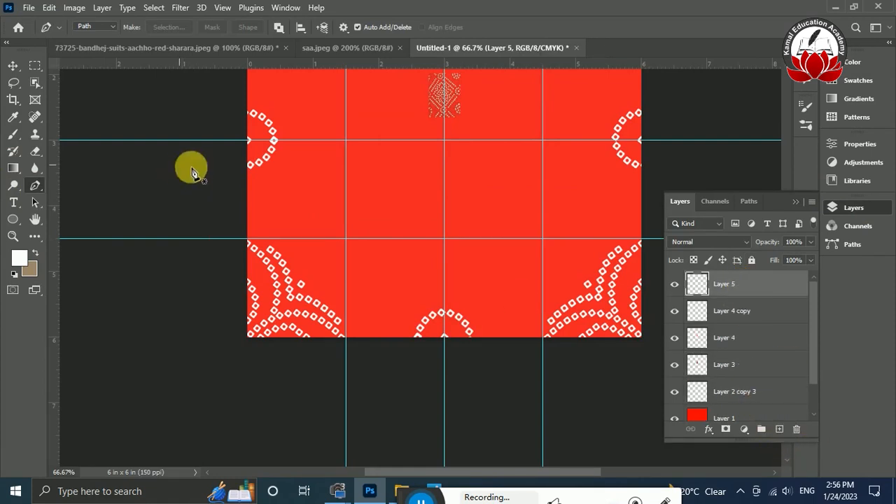
click(248, 175)
right_click(408, 341)
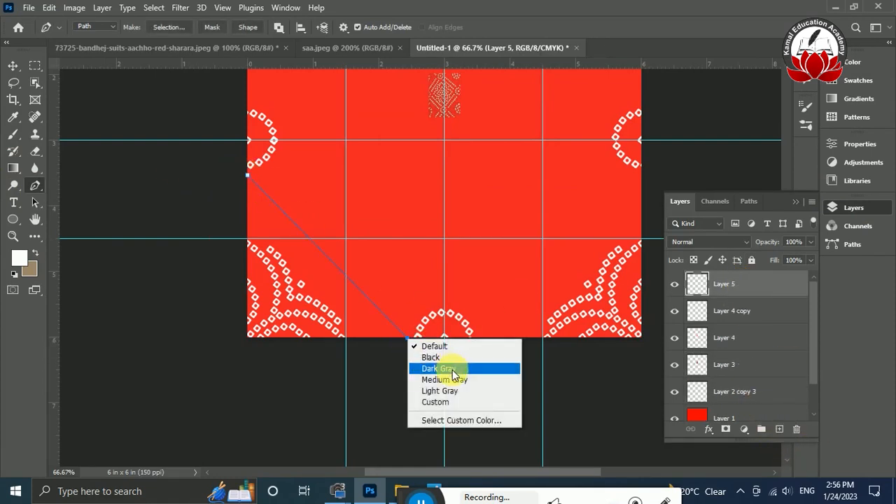
right_click(248, 176)
click(306, 275)
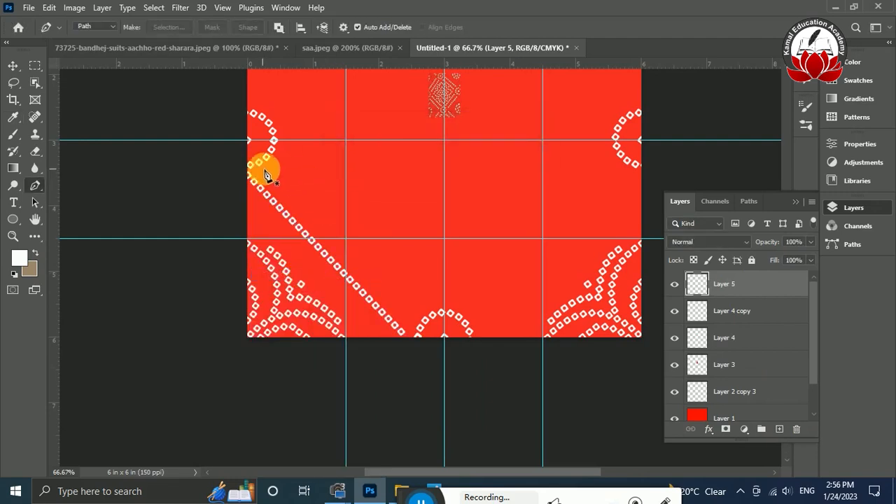
Step: Stroke a second, parallel dotted diagonal on Layer 5 from the left-edge half ring to the bottom-edge half ring
click(268, 165)
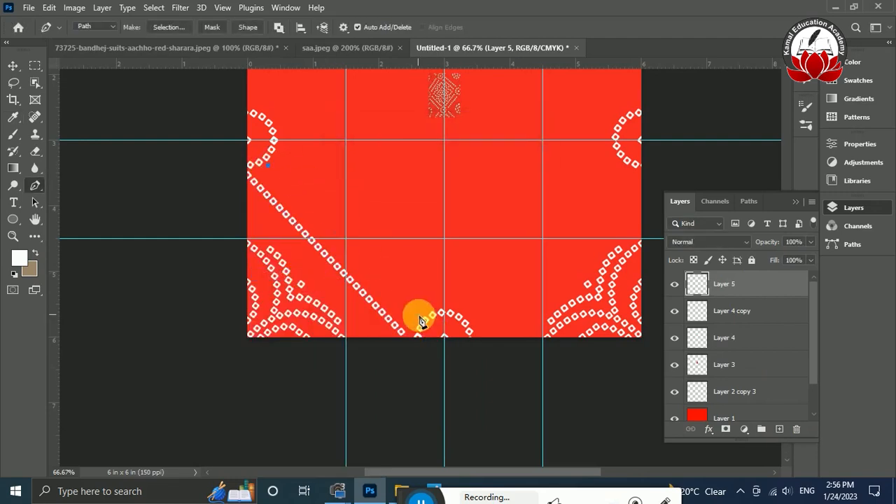
right_click(421, 320)
click(468, 114)
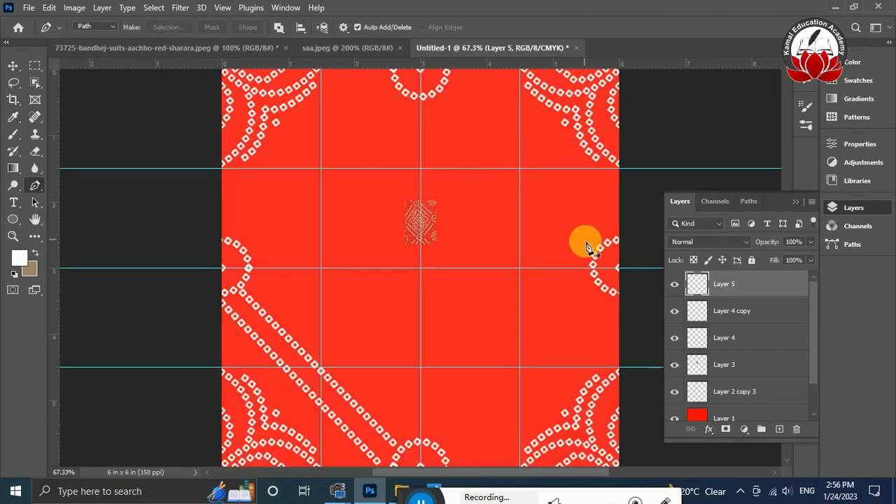
Step: Duplicate Layer 5 and flip the copied diagonals horizontally about the vertical centre guide into the artwork's lower-right area
key(ctrl+j)
key(ctrl+t)
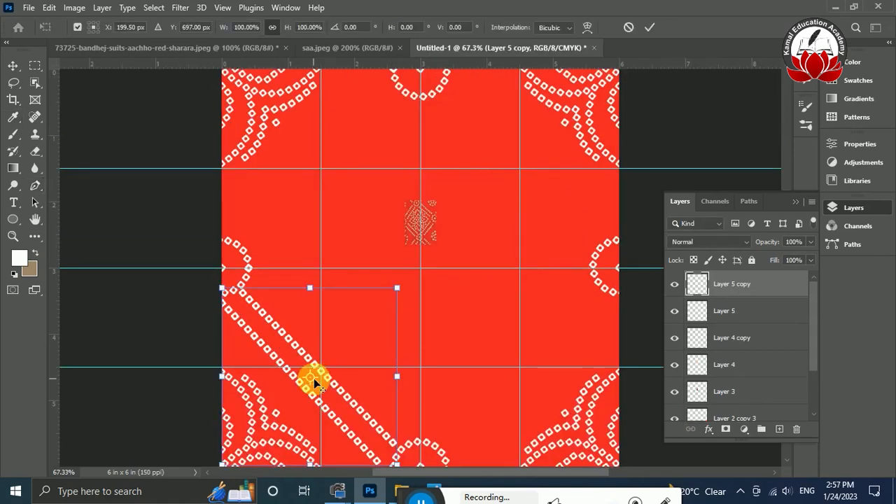
drag(417, 375, 424, 367)
right_click(424, 368)
click(449, 356)
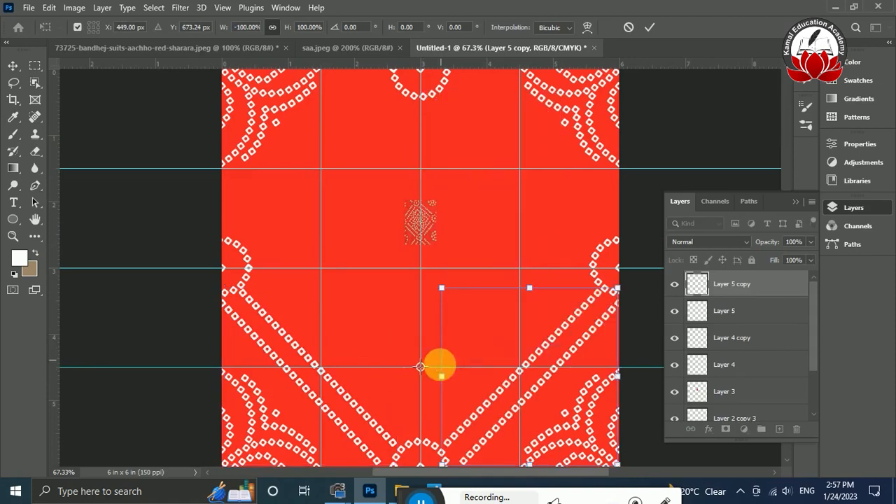
Step: Nudge the flipped diagonals into line with the artwork's right edge and the bottom half ring, and apply the transform
key(Left)
key(Left)
key(Left)
key(Down)
key(Down)
key(Left)
key(Return)
key(p)
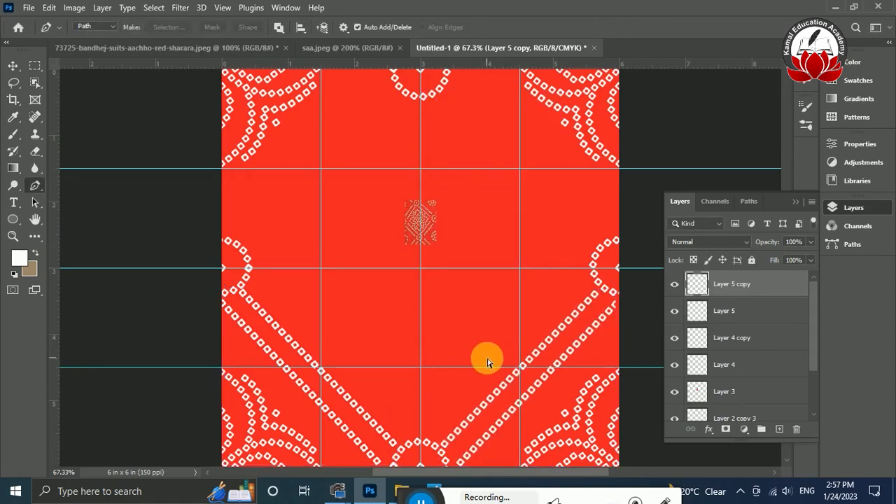
key(ctrl+t)
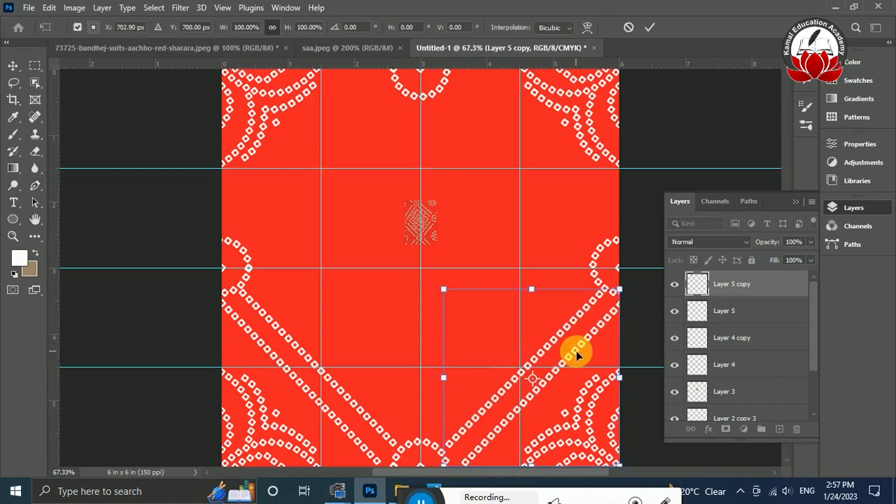
key(Return)
Step: Merge Layer 5 with its copy, and flip a duplicate of the merged diagonals vertically about the horizontal centre guide to the upper half
shift+click(739, 312)
key(ctrl+e)
key(ctrl+j)
key(ctrl+t)
drag(426, 392, 421, 268)
right_click(421, 267)
click(452, 470)
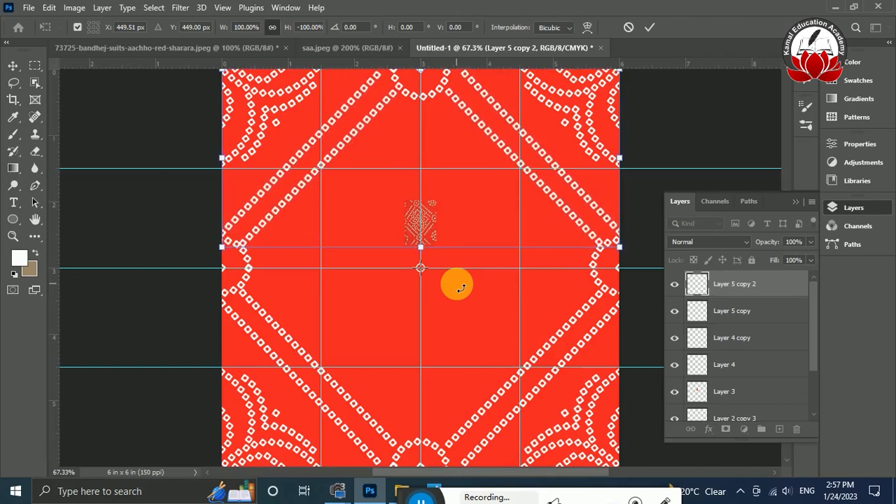
key(Return)
key(p)
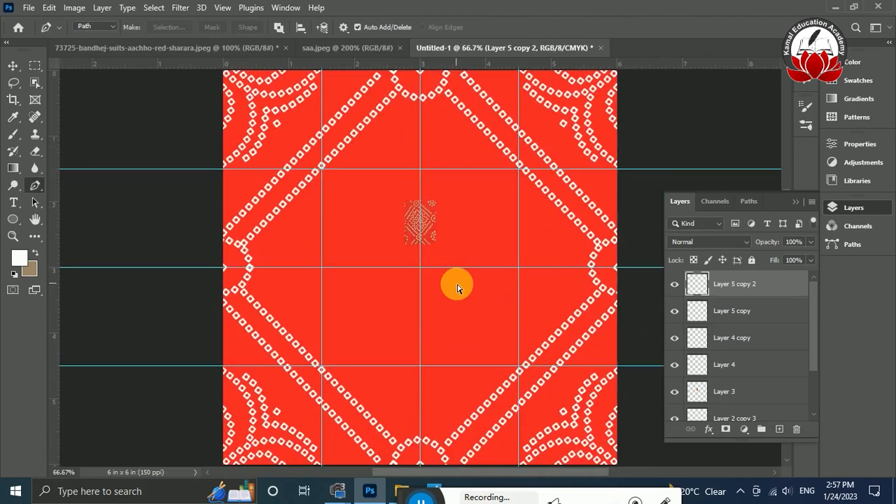
Step: Delete the small reference swatch of the fabric pattern above the artwork's centre
scroll(441, 255, up, 1)
key(ctrl+plus)
click(12, 65)
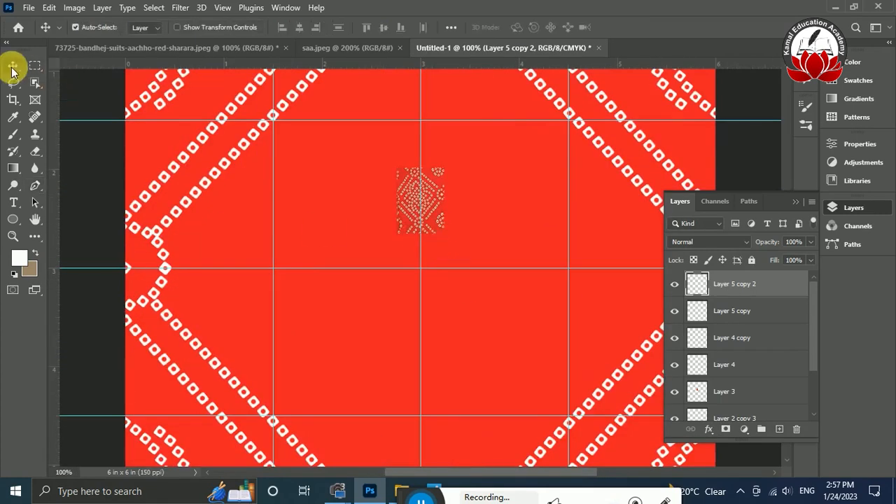
click(440, 211)
key(Delete)
Step: Review the pattern in both dress photos, and draw a circle about 1.76 in wide around the centre of Untitled-1 above Layer 5 copy 2
click(347, 47)
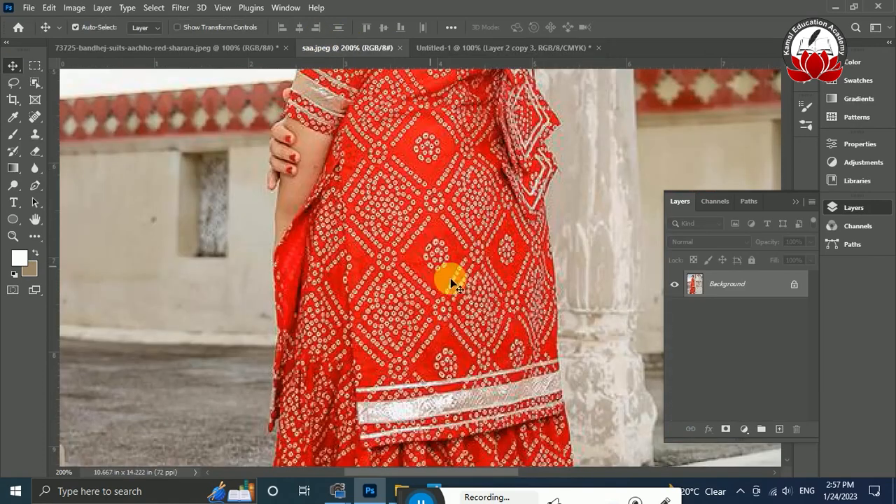
click(202, 47)
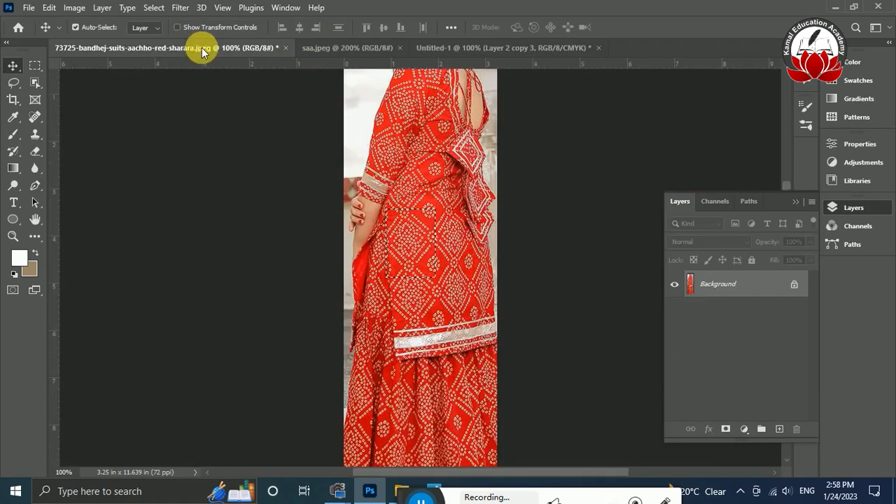
click(454, 50)
click(371, 48)
click(483, 49)
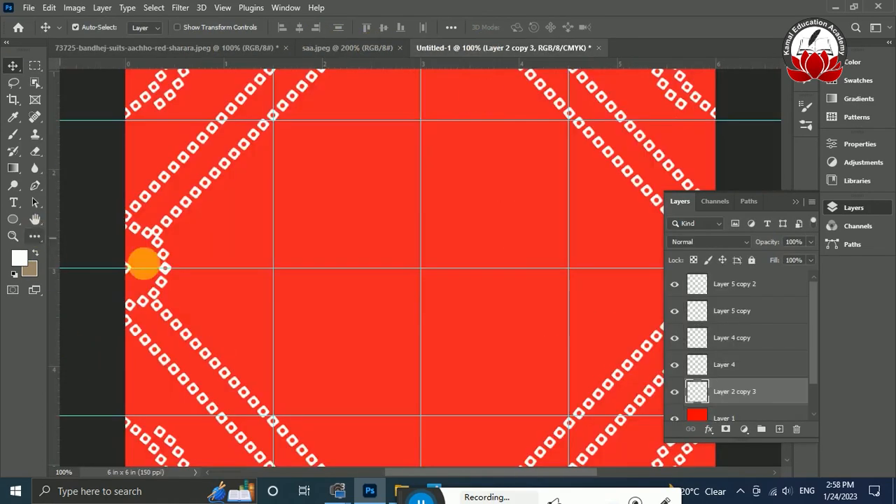
click(759, 284)
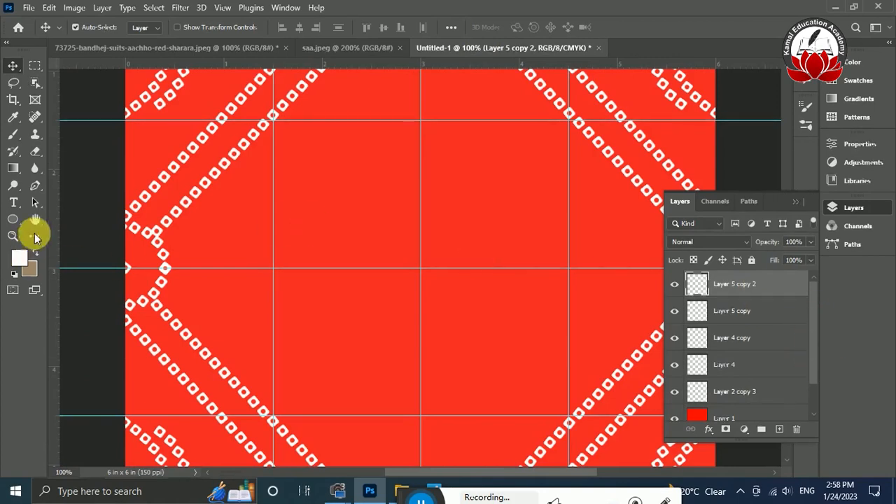
click(12, 219)
mouse_move(448, 313)
mouse_down()
mouse_move(530, 408)
mouse_move(535, 400)
mouse_move(437, 283)
mouse_move(500, 360)
mouse_up()
key(v)
key(Return)
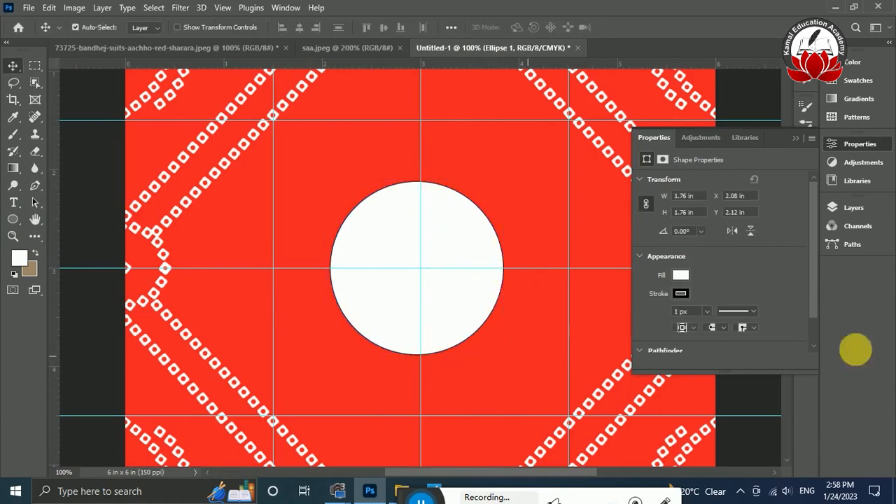
Step: Set the central circle's fill to none so only its outline is drawn
click(679, 277)
click(654, 264)
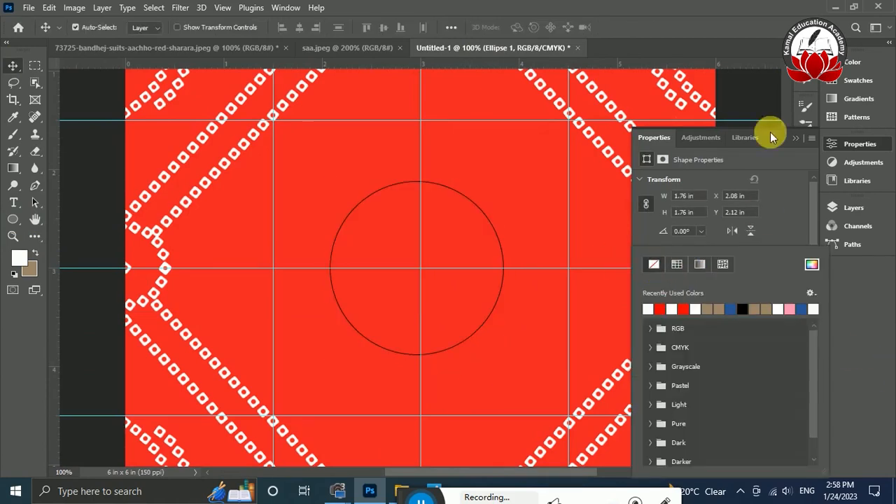
click(797, 138)
Step: Add a new layer above Ellipse 1 and trace the central circle with a curved four-point Pen path
click(841, 207)
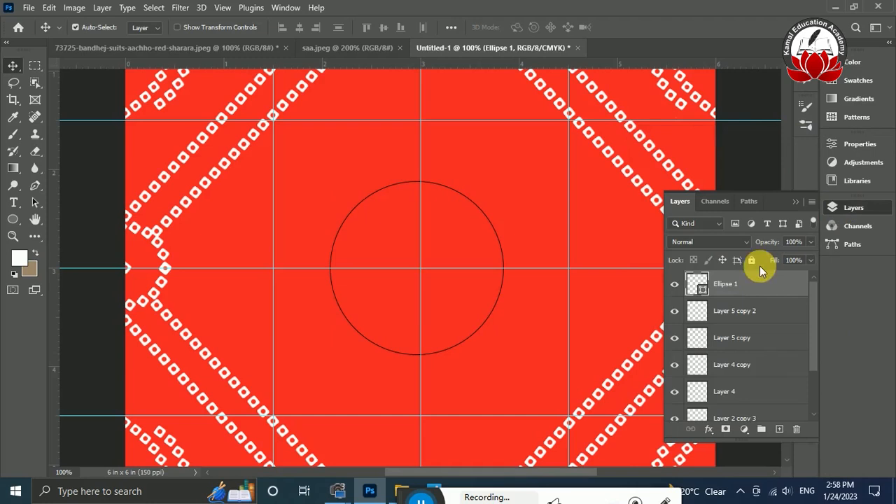
click(780, 429)
click(35, 185)
click(330, 268)
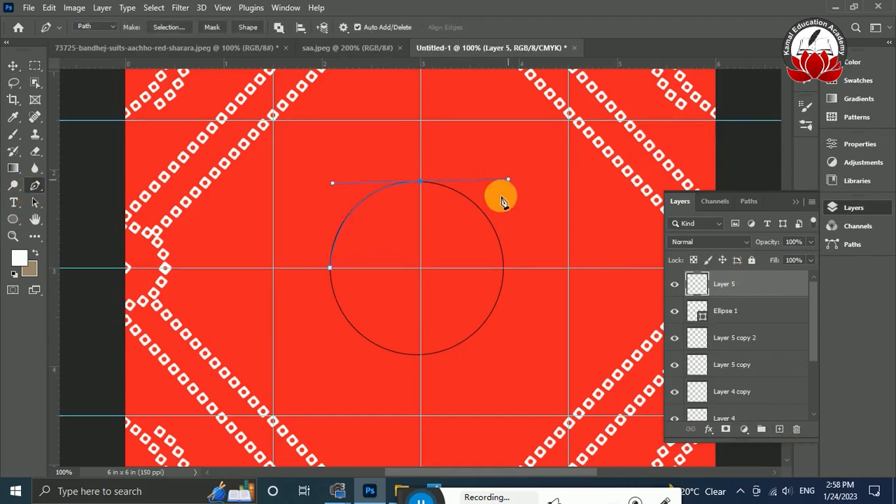
alt+click(421, 183)
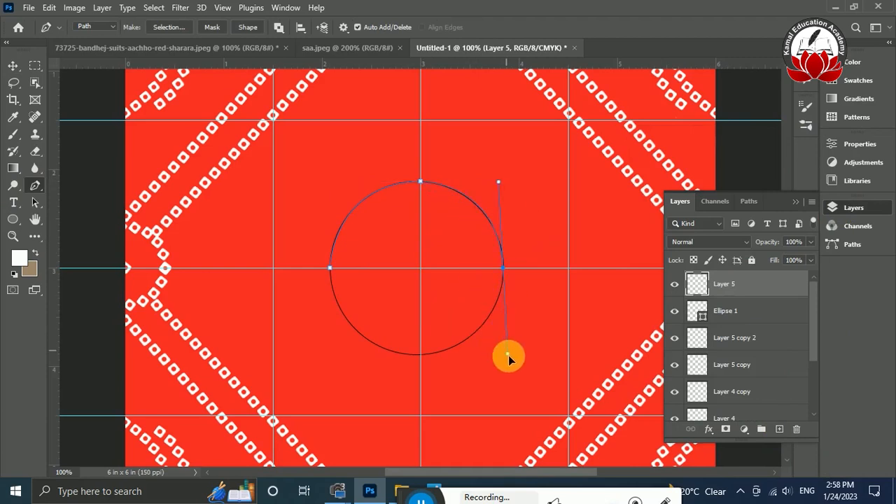
drag(506, 356, 507, 349)
alt+click(504, 268)
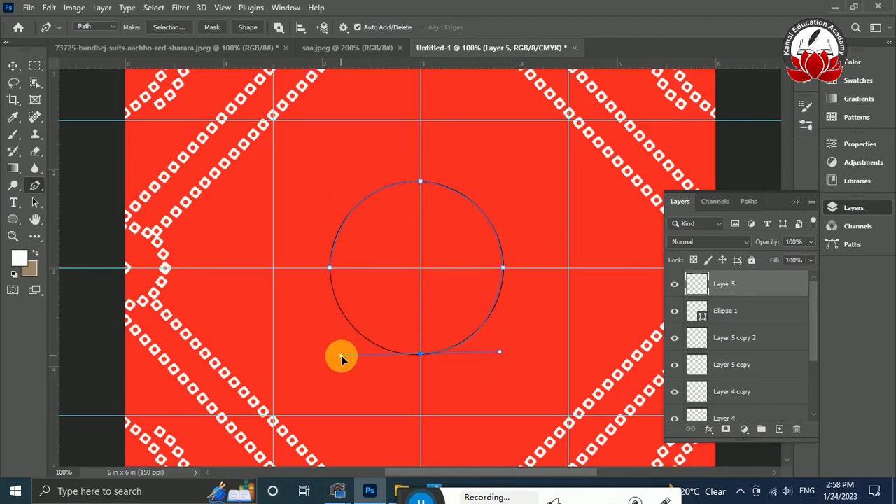
alt+click(420, 354)
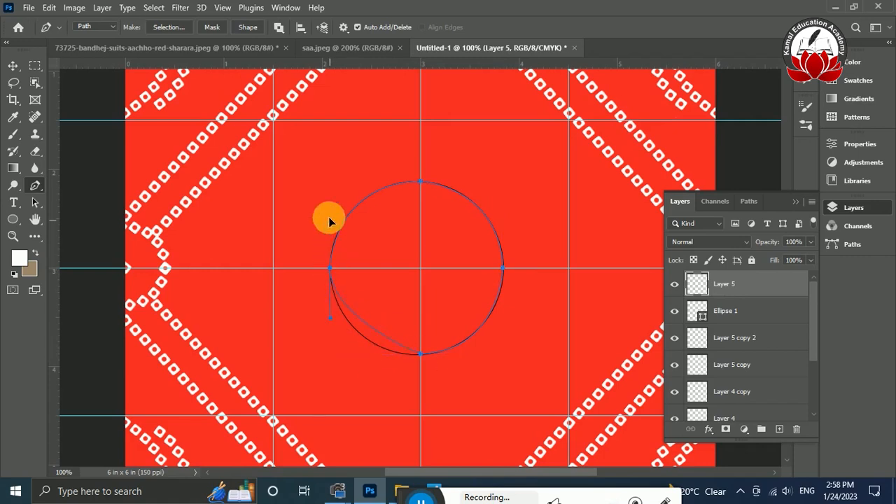
Step: Stroke the central circular path with the white square-dot brush on Layer 5
right_click(331, 268)
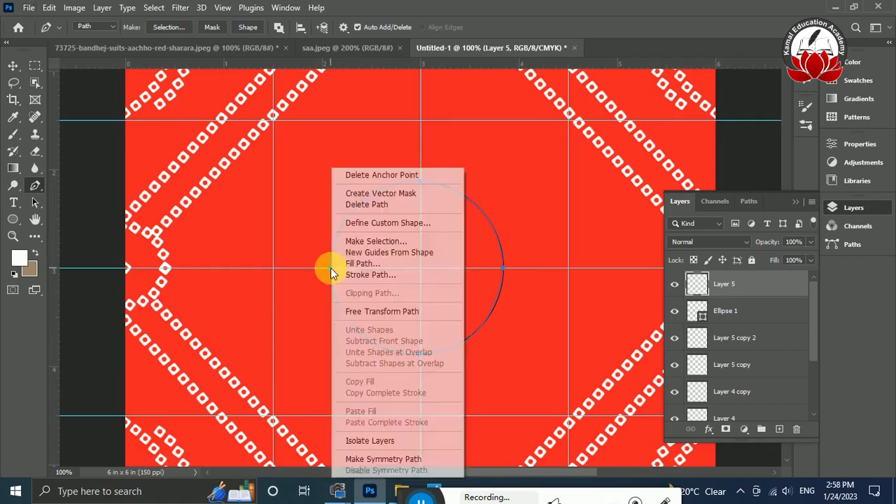
click(397, 277)
key(Return)
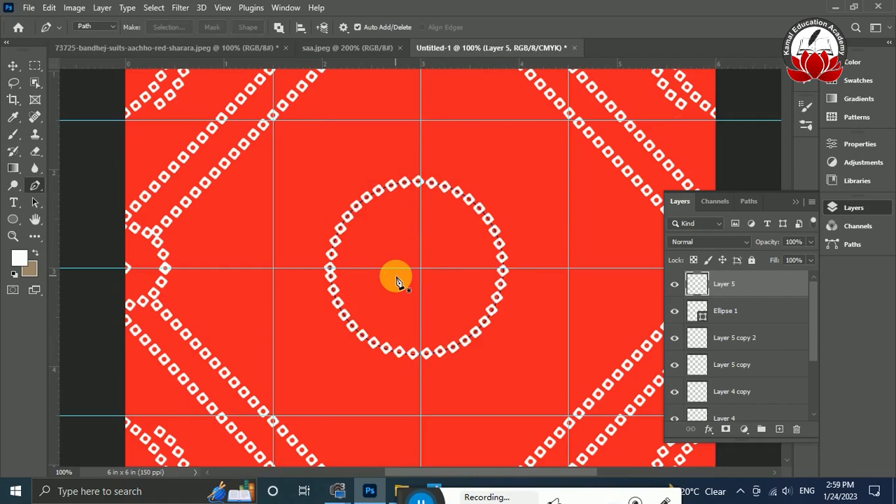
Step: Scale the Ellipse 1 guide circle down about its centre to about 1.1 in wide
click(765, 310)
key(ctrl+t)
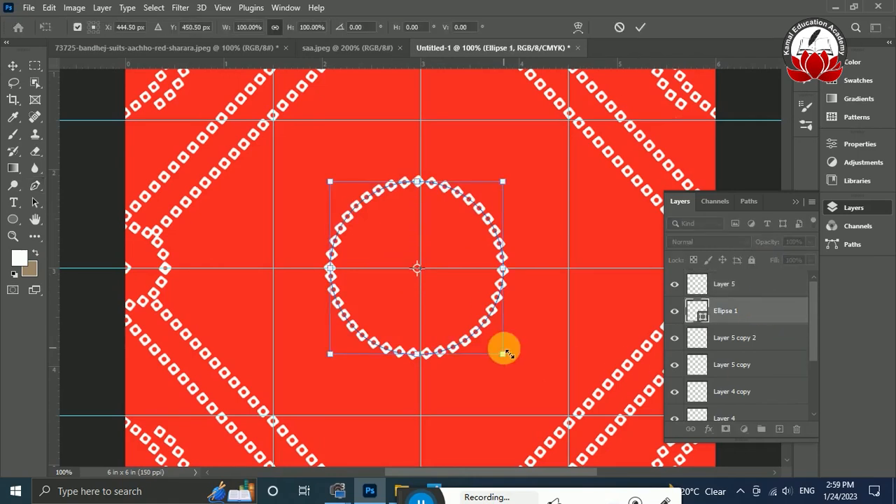
drag(504, 358, 481, 320)
key(Return)
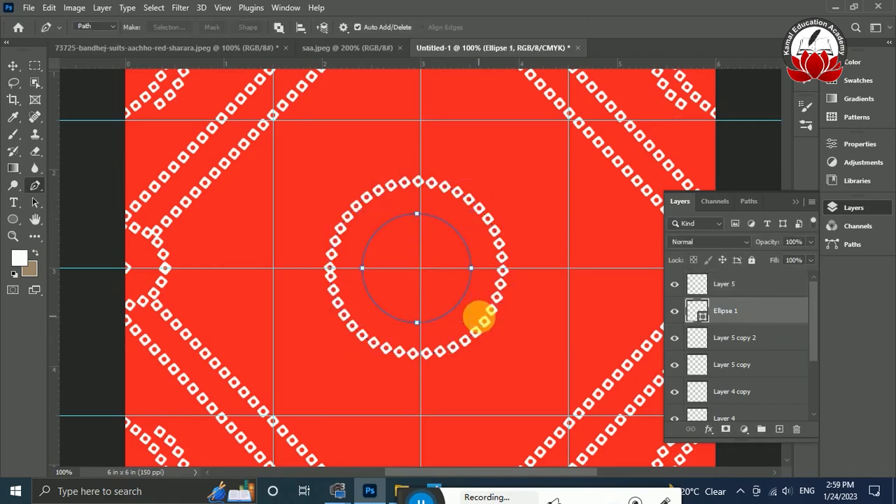
Step: On Layer 5, trace the smaller guide circle with a Pen path and stroke it with the square-dot brush
click(760, 286)
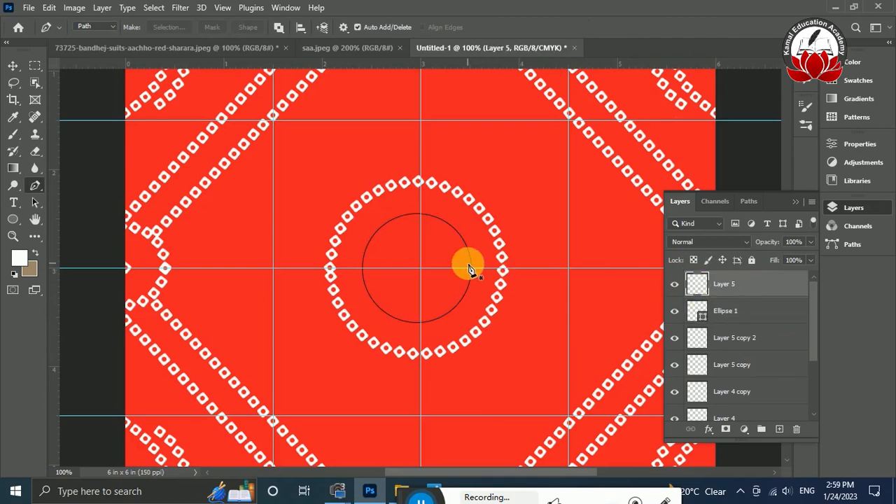
click(362, 269)
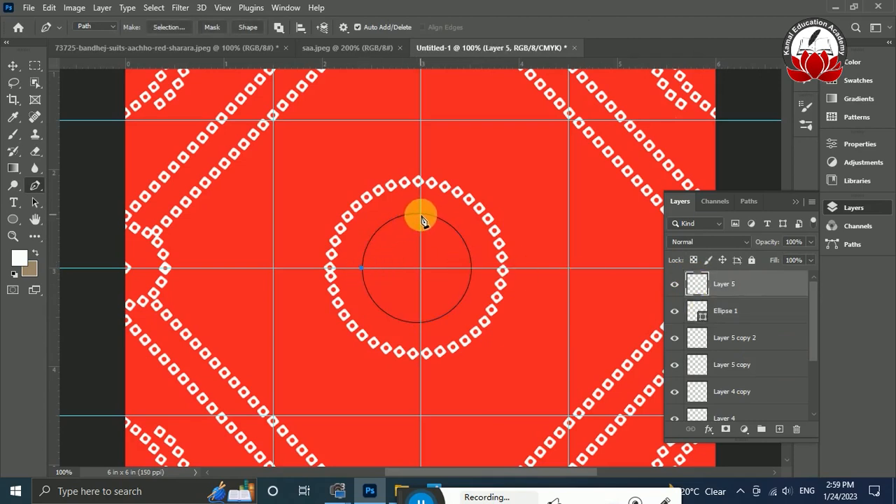
alt+click(420, 215)
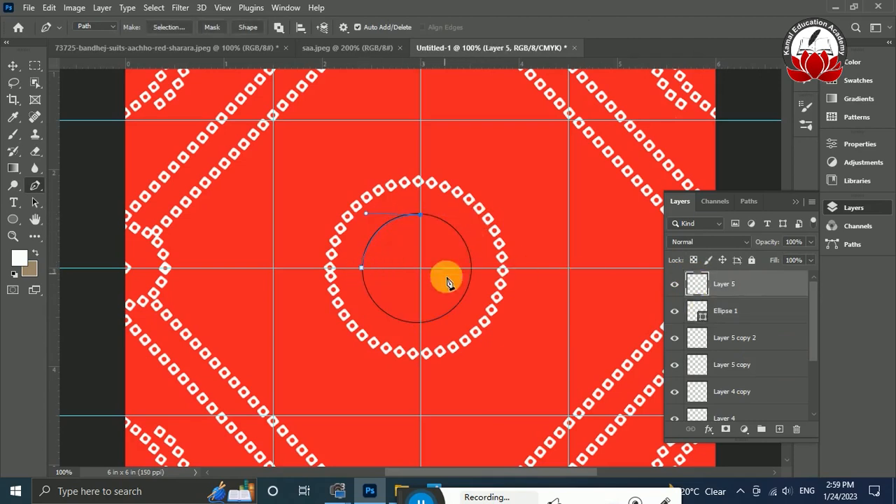
drag(469, 317, 473, 322)
alt+click(472, 269)
drag(374, 329, 372, 329)
alt+click(421, 323)
drag(362, 269, 371, 235)
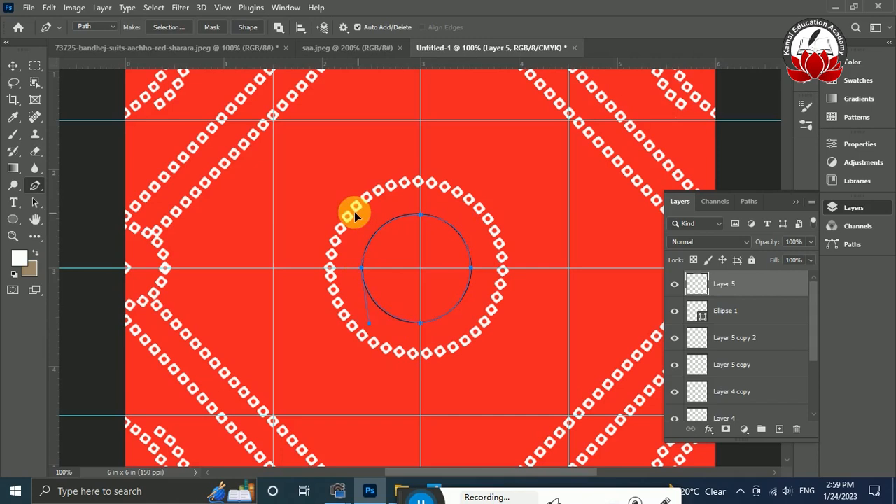
right_click(360, 268)
click(408, 275)
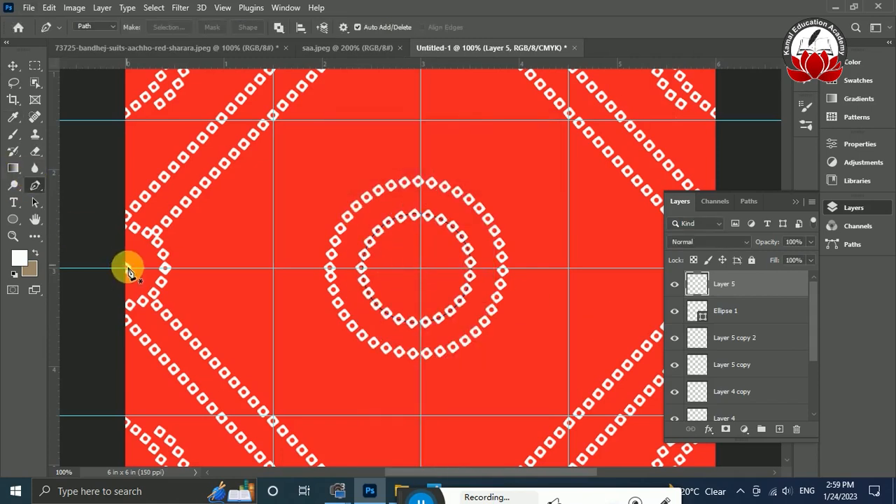
Step: Stamp a single square dot with the Brush at the centre of the two dotted rings
key(b)
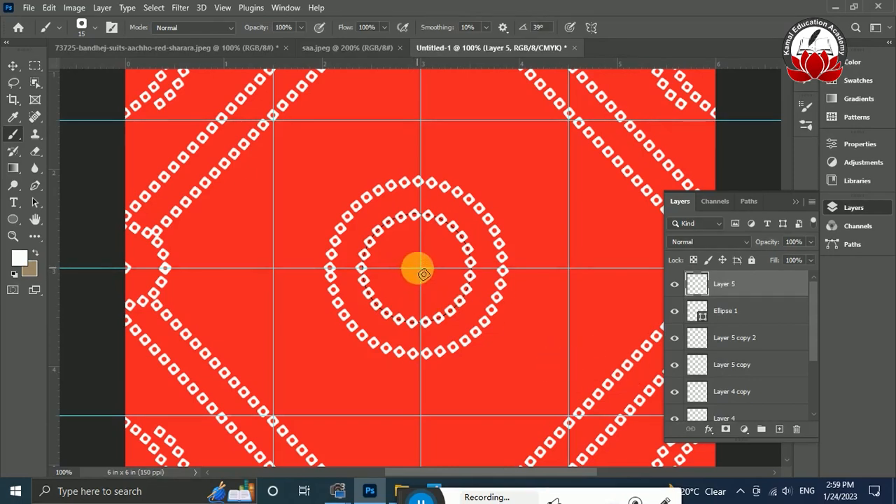
key(ctrl+0)
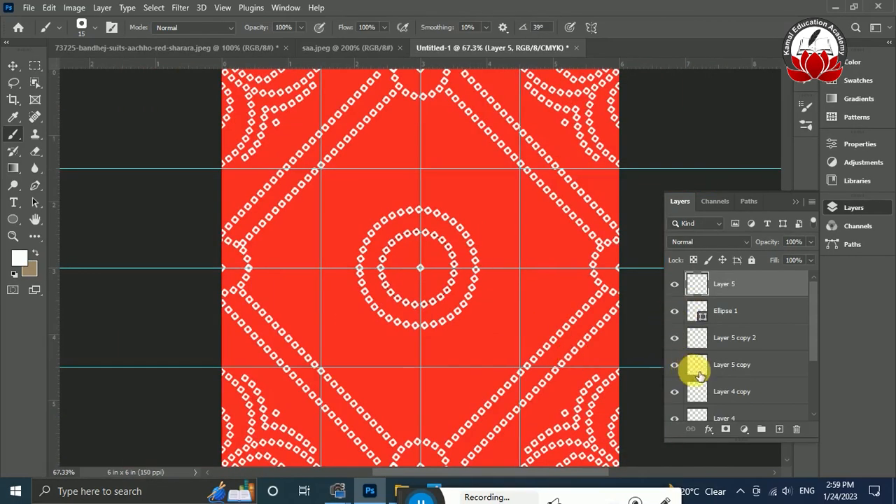
key(ctrl+minus)
key(ctrl+0)
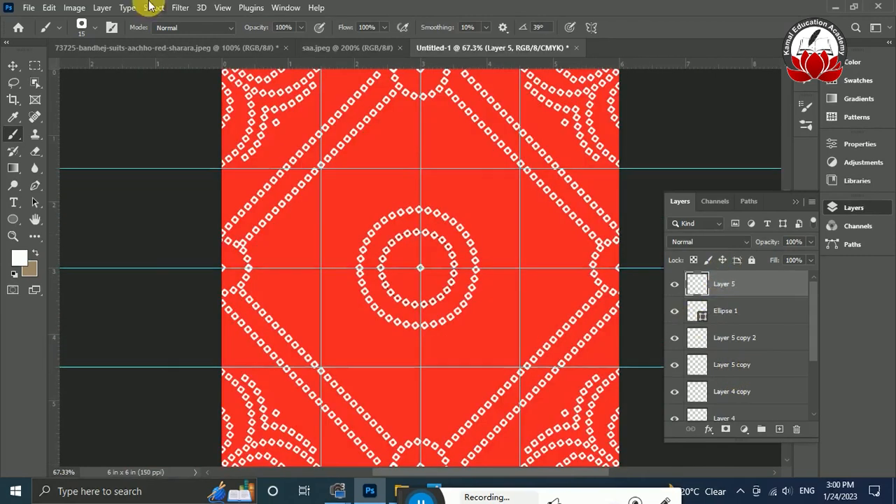
Step: Define the finished 6 × 6 in artwork as a pattern
click(49, 8)
click(112, 376)
click(576, 149)
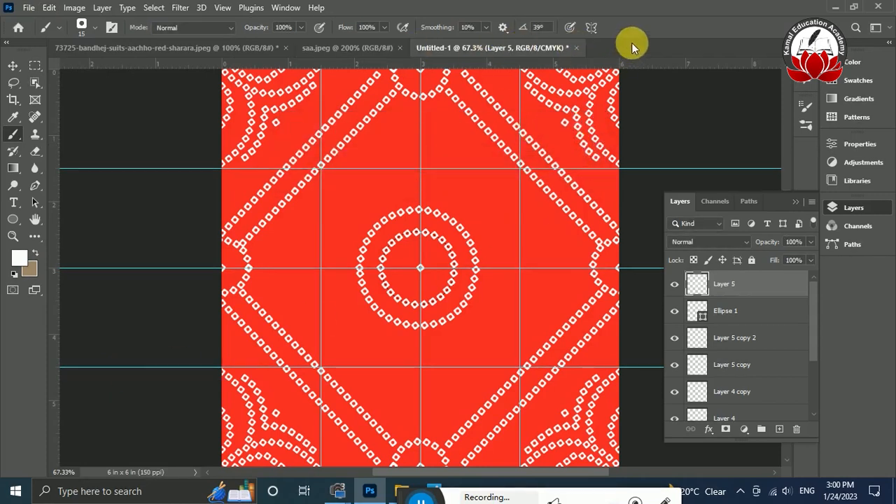
Step: Create a new RGB document 27 in wide and 45.5 in high at 150 pixels/inch
click(29, 7)
click(42, 21)
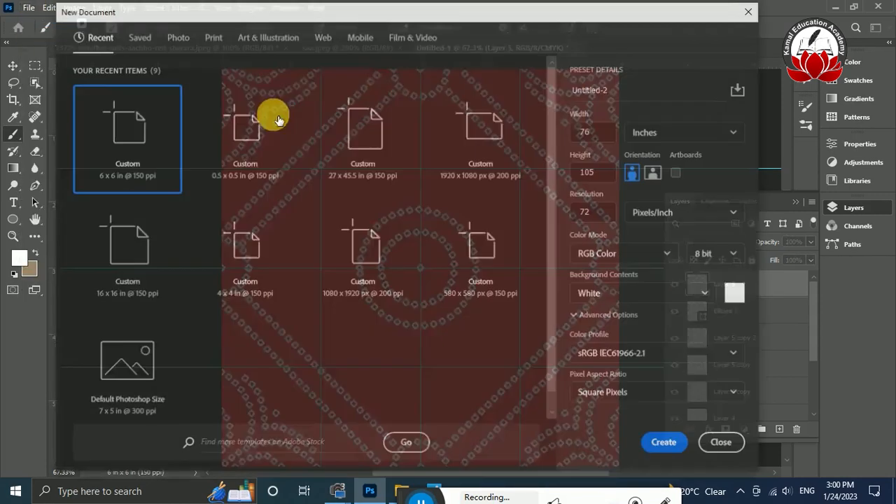
click(645, 131)
click(649, 177)
click(606, 131)
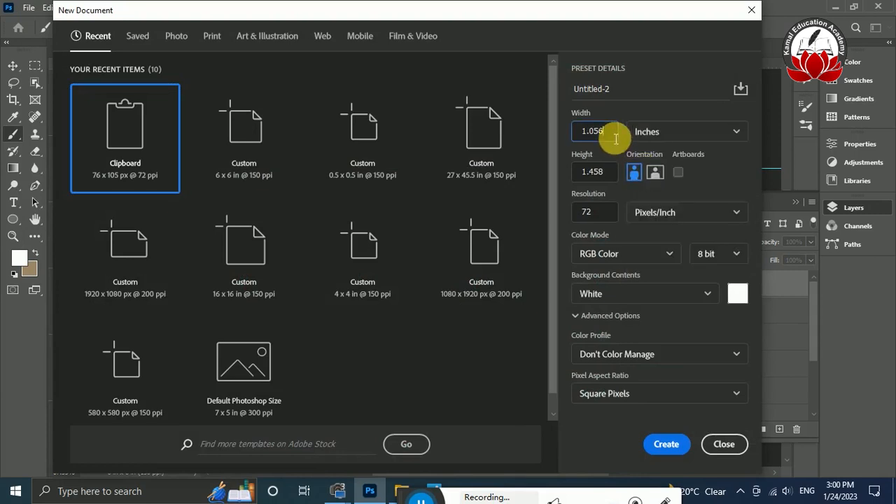
text(25)
key(Tab)
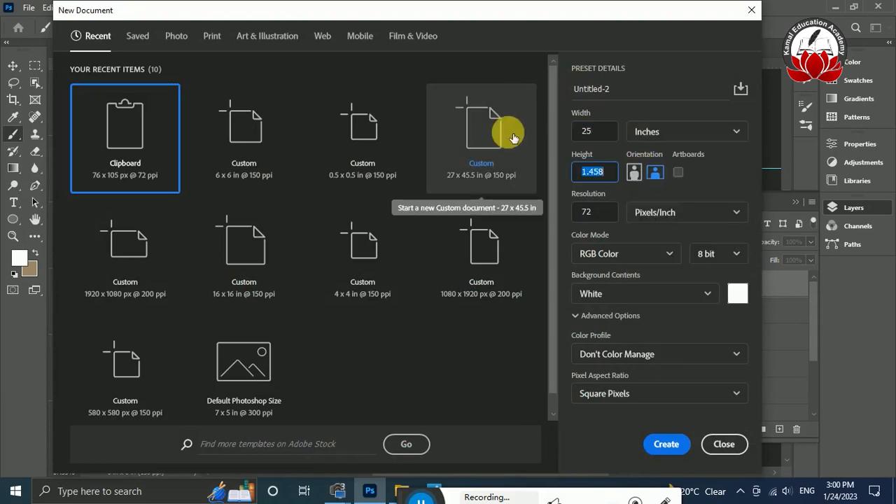
text(27)
key(Tab)
text(45.5)
key(Tab)
key(Tab)
text(150)
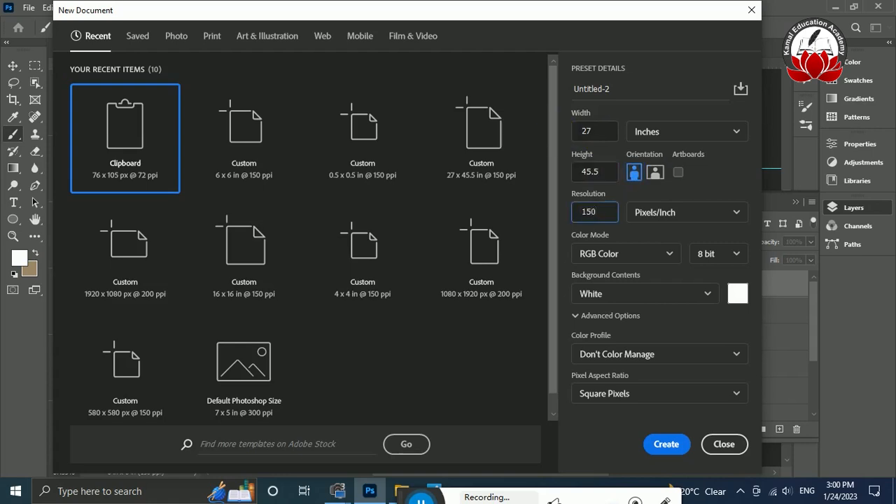
key(Return)
Step: Add a new layer in Untitled-2 and fill it with the newly defined bandhej pattern
key(ctrl+shift+n)
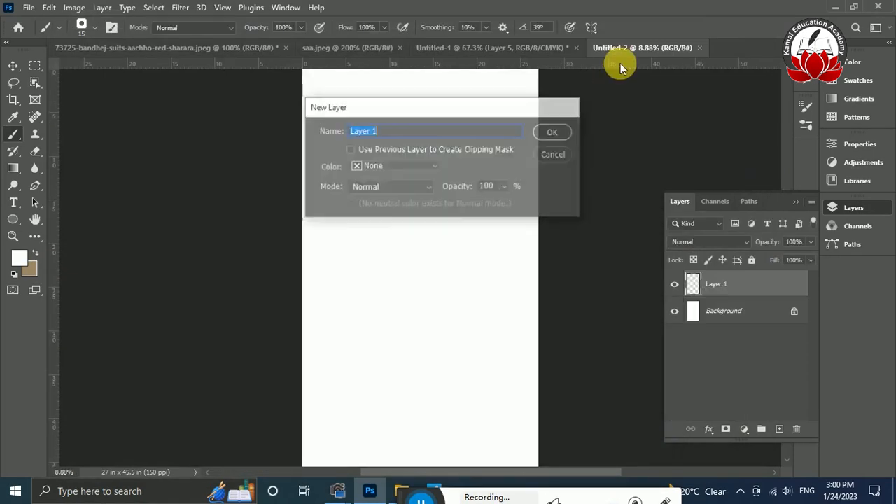
key(Return)
key(shift+F5)
click(432, 168)
click(394, 269)
click(530, 108)
Step: Examine the tiled bandhej pattern on Layer 1 of Untitled-2 at several magnifications
key(ctrl+plus)
key(ctrl+plus)
key(ctrl+plus)
key(ctrl+plus)
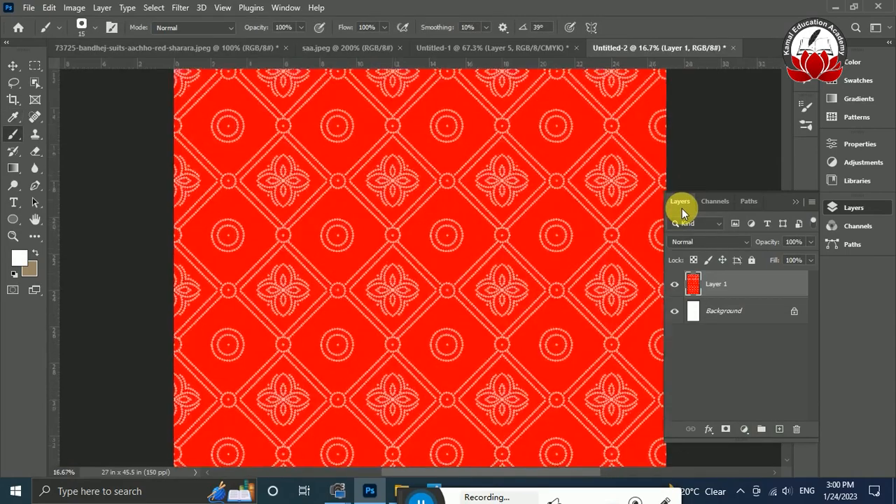
key(ctrl+minus)
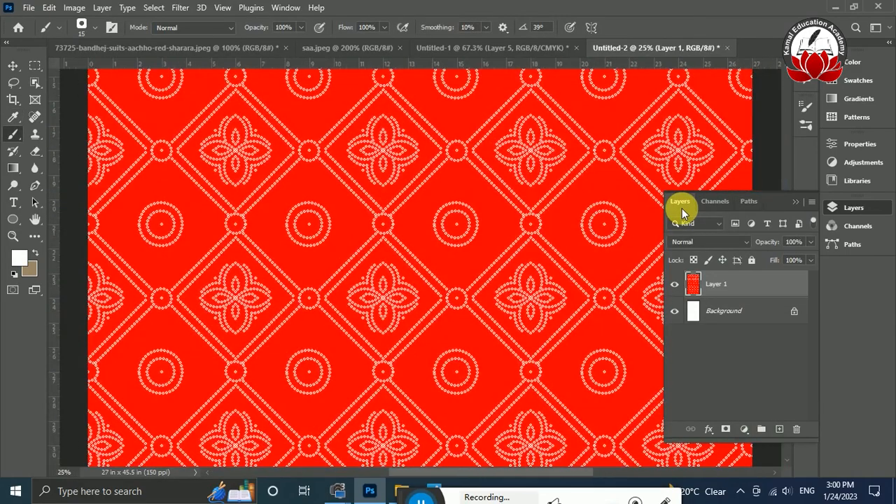
key(ctrl+plus)
key(ctrl+0)
key(ctrl+plus)
key(ctrl+plus)
key(ctrl+plus)
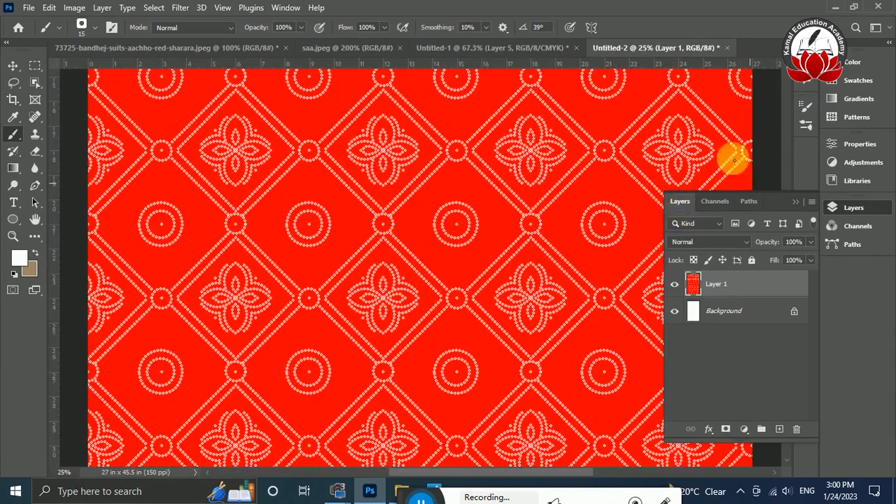
Step: In Untitled-1, open the Filter Gallery for the red background fill on Layer 1
click(493, 47)
scroll(817, 322, down, 3)
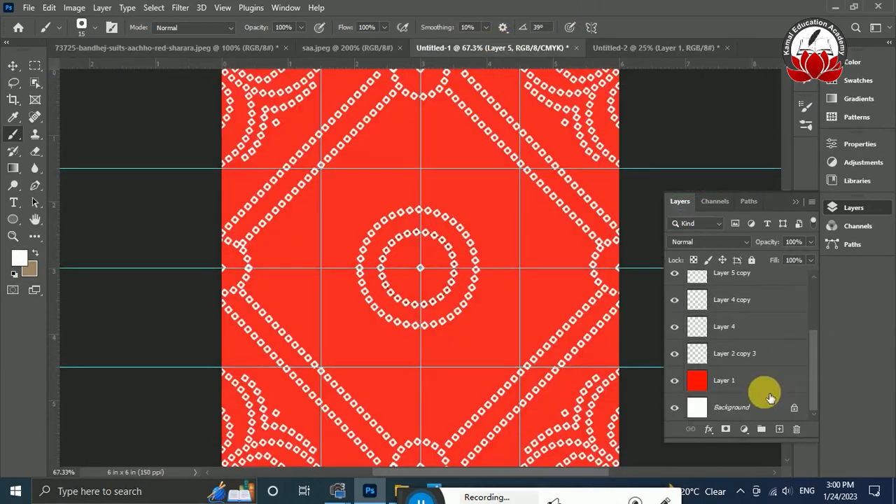
click(763, 383)
click(223, 8)
click(210, 80)
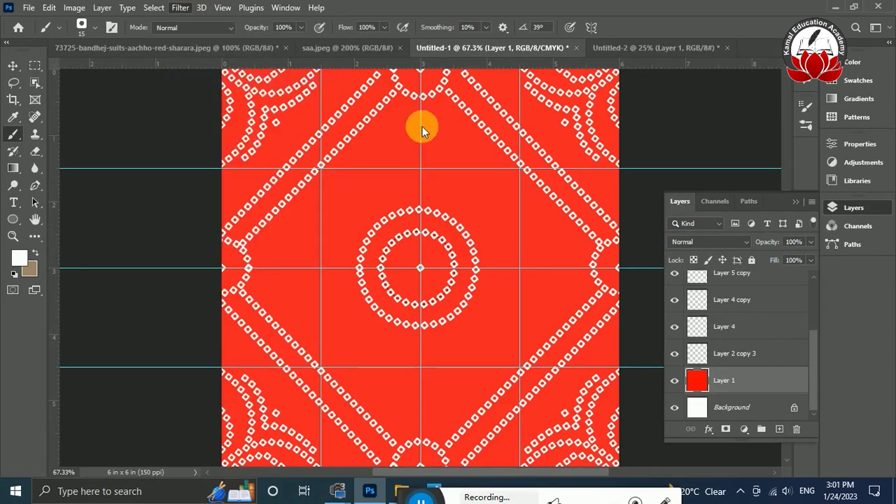
Step: Preview Brush Strokes, Distort and Artistic filters on the red fill, including Angled Strokes and Rough Pastels
drag(550, 16, 763, 39)
click(790, 147)
click(790, 102)
click(772, 65)
click(790, 87)
click(843, 88)
click(768, 51)
click(841, 76)
click(769, 51)
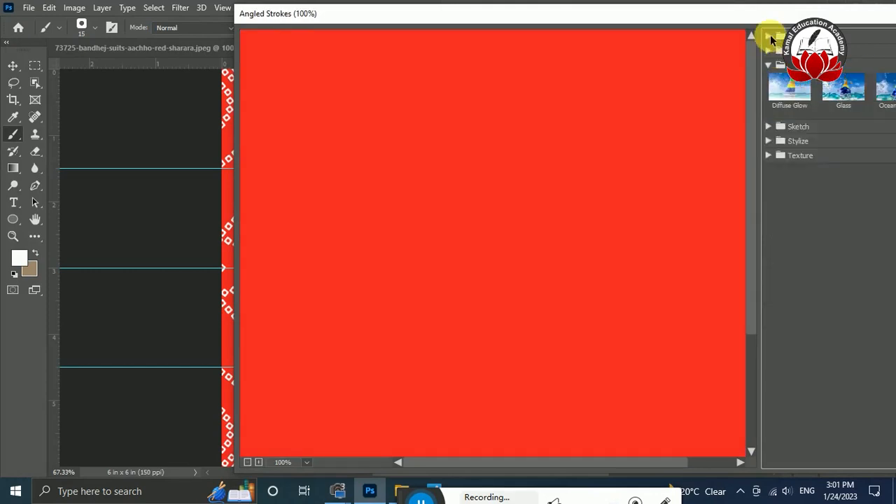
click(769, 36)
click(797, 75)
click(794, 111)
click(793, 156)
click(843, 199)
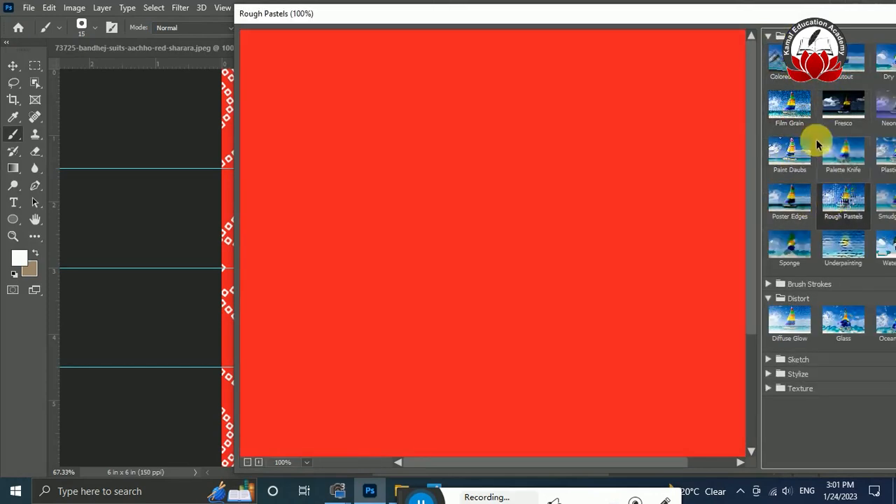
Step: Apply the Mosaic Tiles texture to the red fill with tile size 12, grout width 3 and lighten grout 9
click(769, 35)
click(769, 155)
click(833, 227)
drag(573, 13, 388, 5)
click(641, 175)
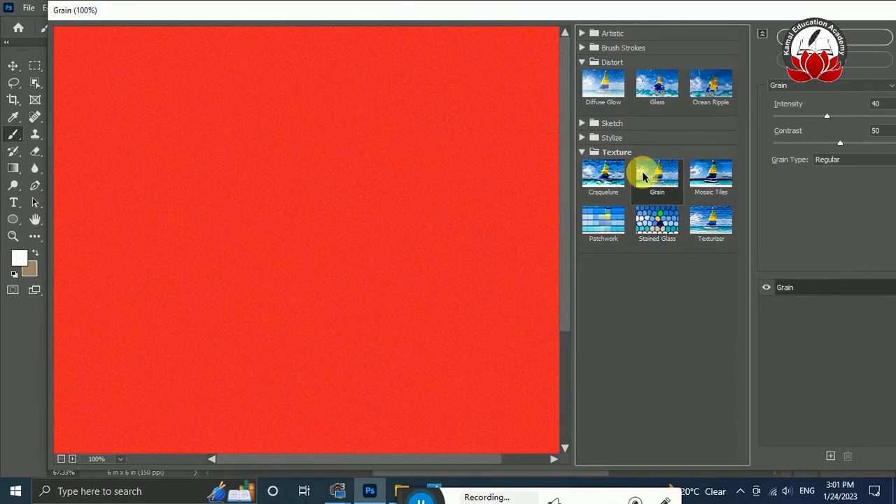
mouse_move(829, 118)
mouse_down()
mouse_move(894, 116)
mouse_move(825, 122)
mouse_up()
click(705, 176)
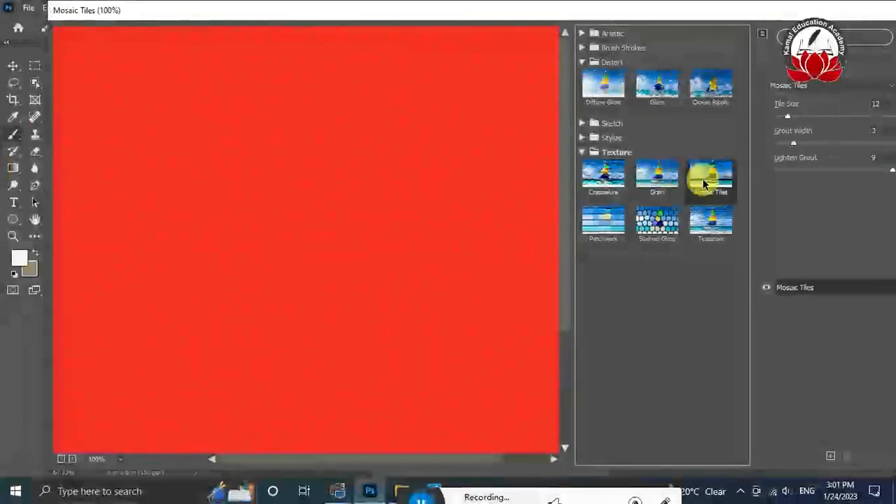
click(844, 37)
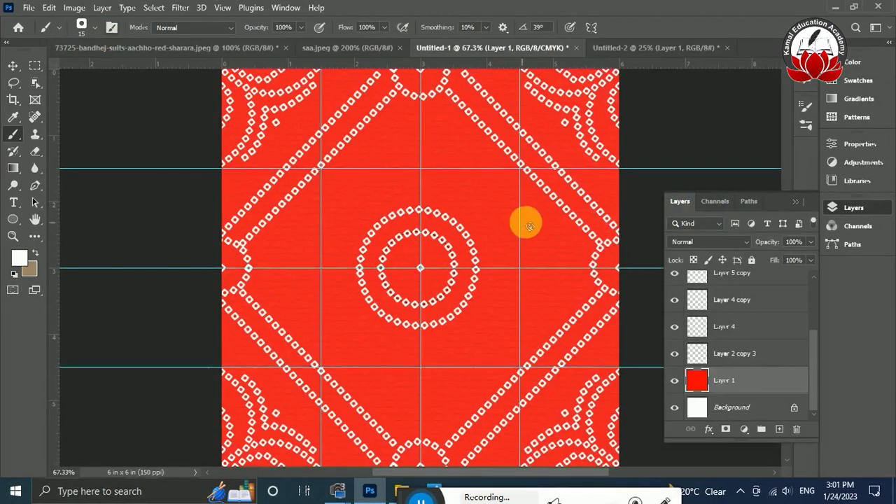
Step: Hide the Ellipse 1 guide layer and define the textured artwork as a new pattern
key(ctrl+plus)
key(ctrl+plus)
key(ctrl+0)
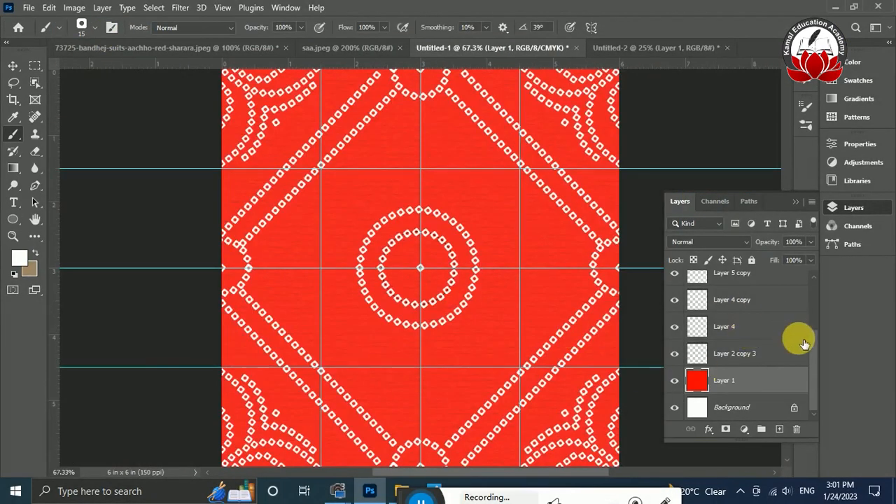
scroll(771, 322, up, 3)
click(49, 7)
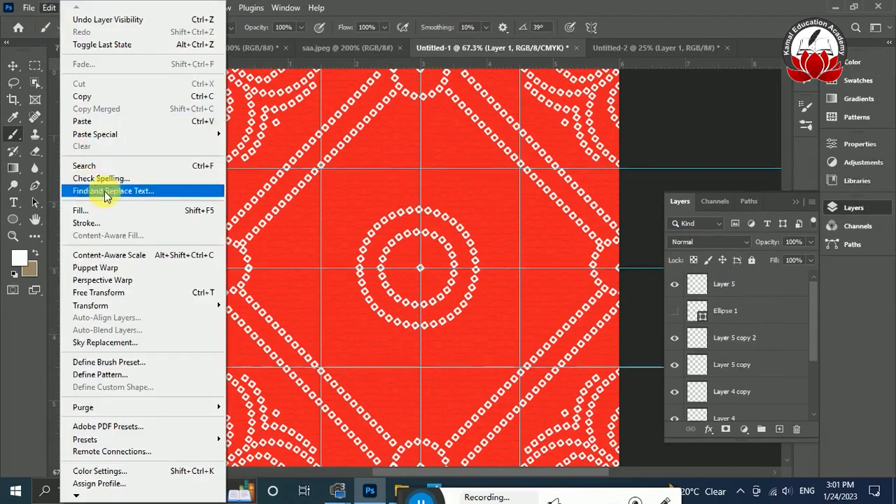
click(84, 374)
key(Return)
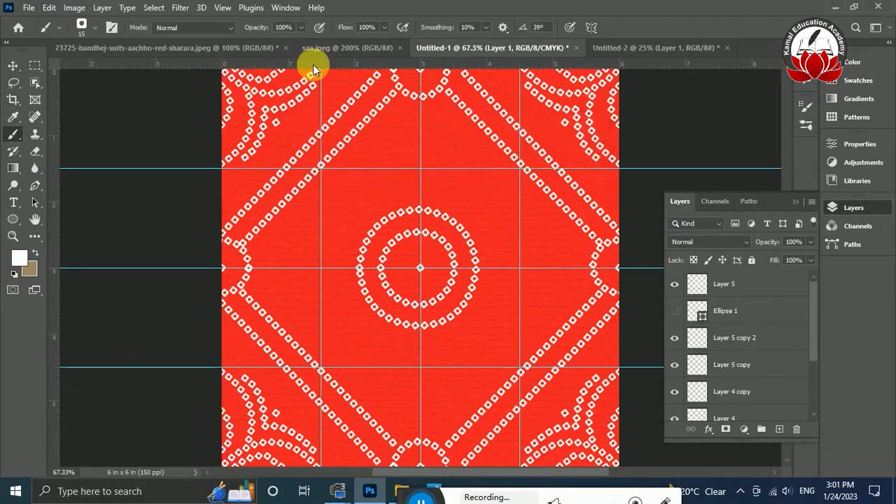
Step: Refill Layer 1 of Untitled-2 with the newly defined textured pattern and check it close up
click(620, 48)
key(shift+F5)
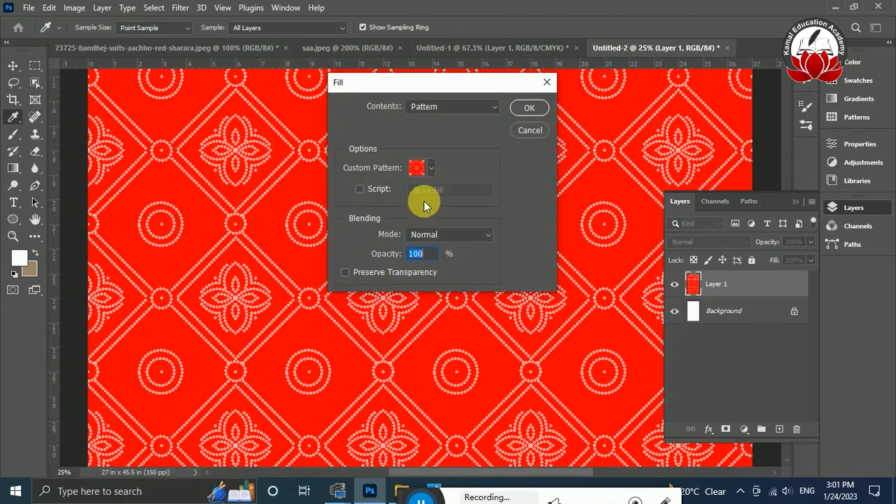
click(432, 168)
click(419, 269)
click(529, 109)
key(ctrl+plus)
key(ctrl+plus)
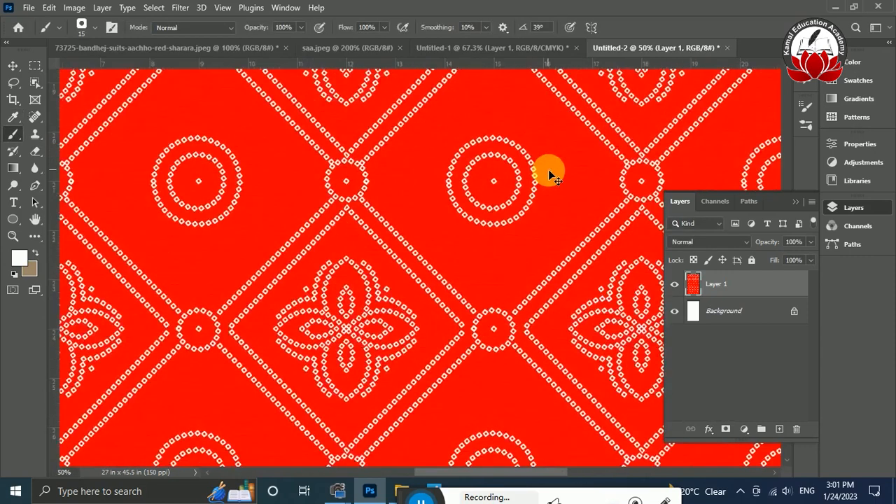
key(ctrl+plus)
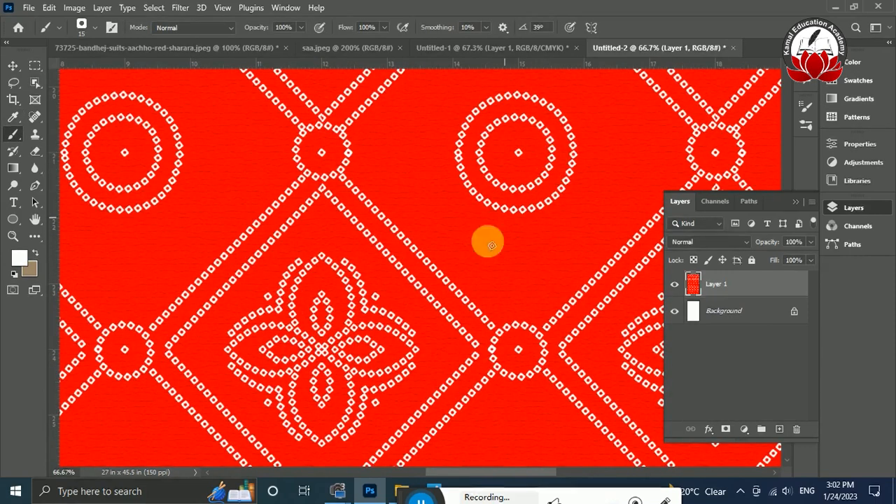
drag(406, 494, 412, 381)
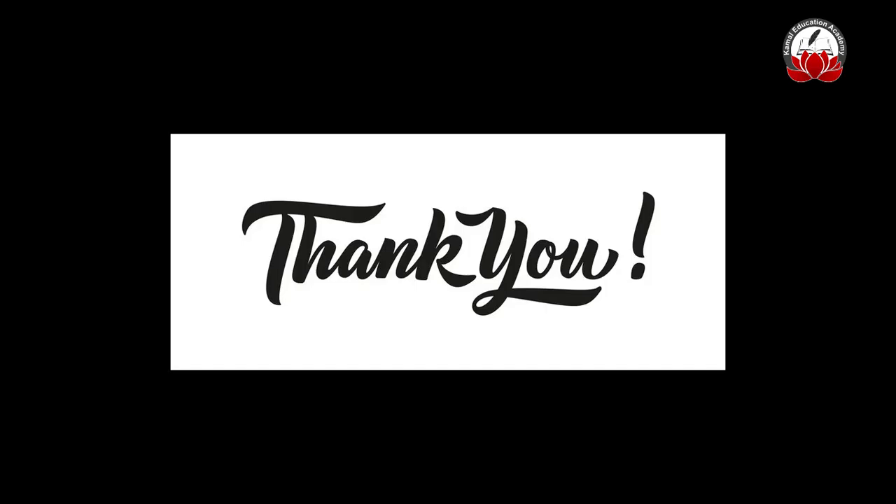